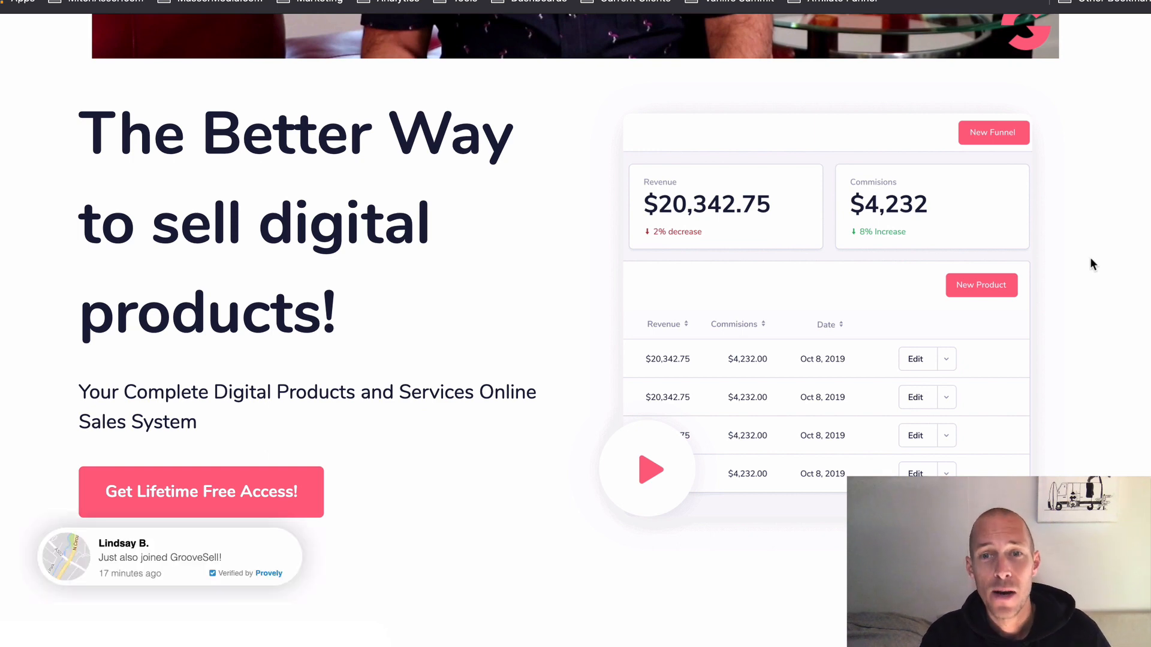
Review the GrooveSell sales page and its listed features on products, pricing structures, checkout options and affiliate software.
scroll(1092, 270, "down", 3)
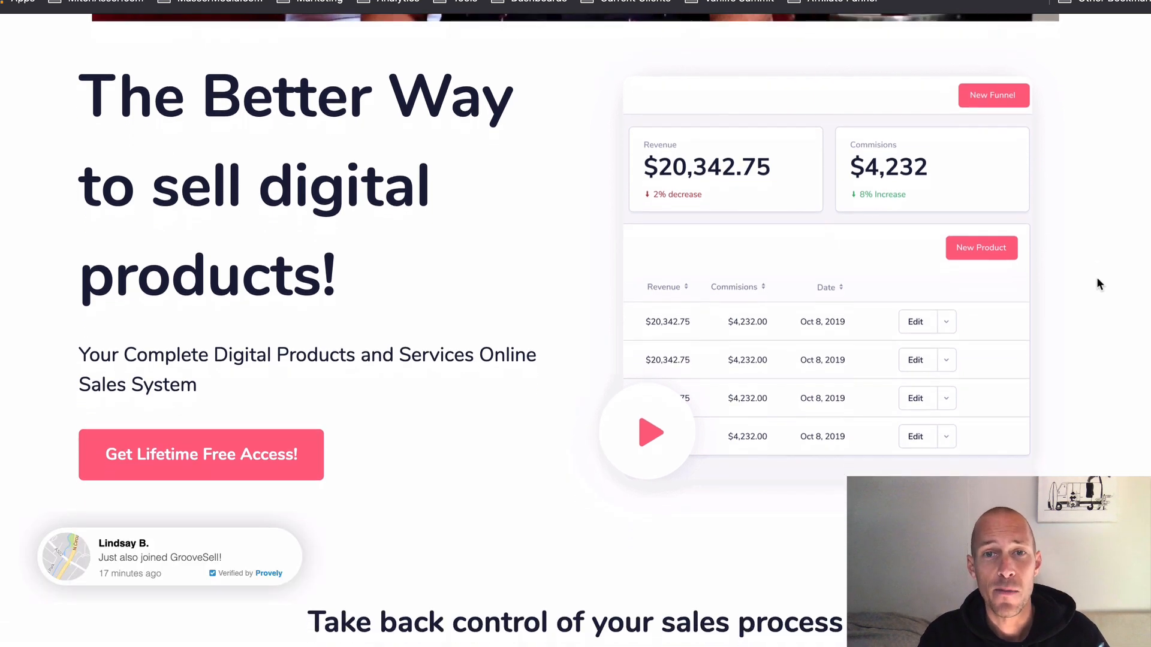
scroll(1092, 286, "down", 6)
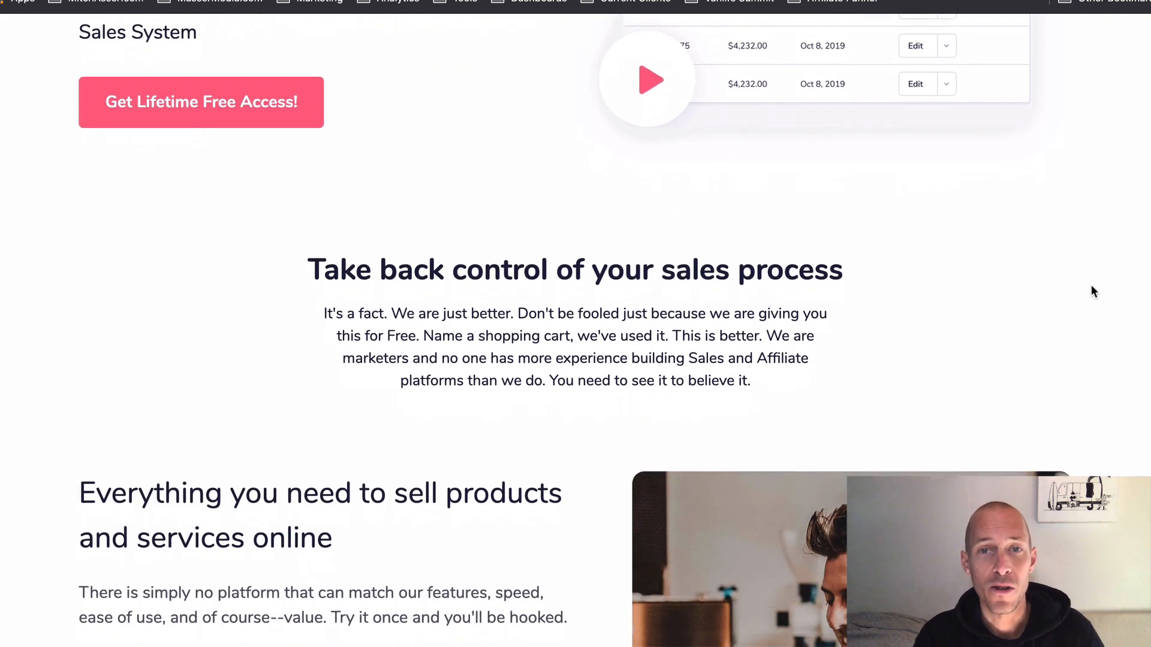
scroll(1091, 291, "down", 2)
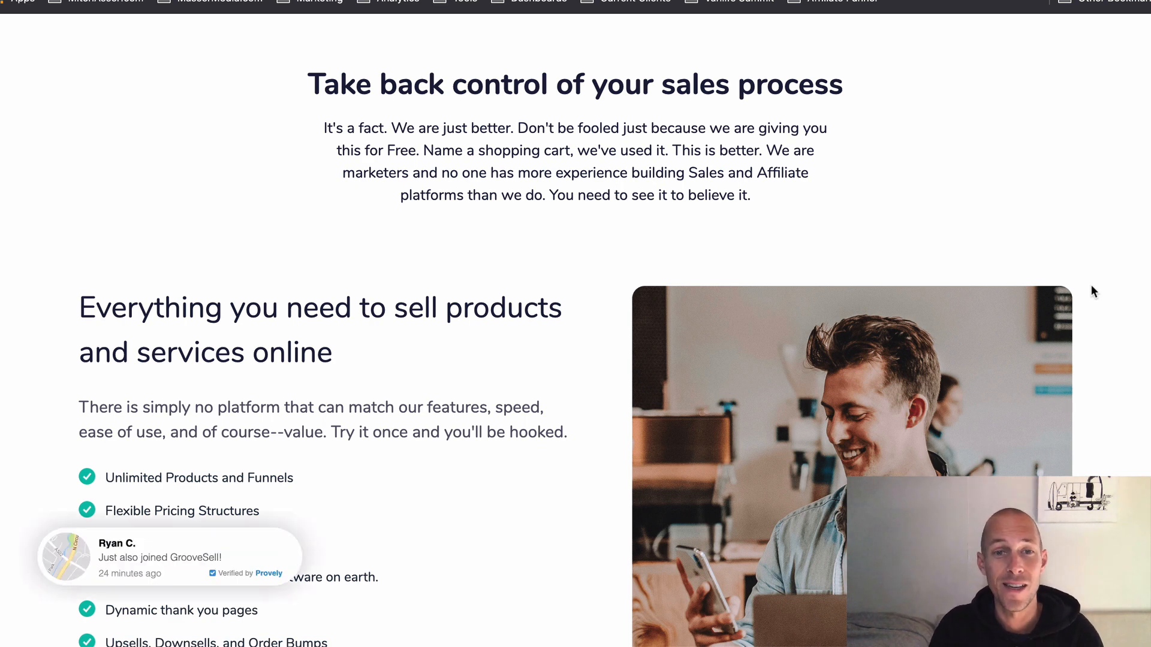
scroll(1085, 285, "down", 7)
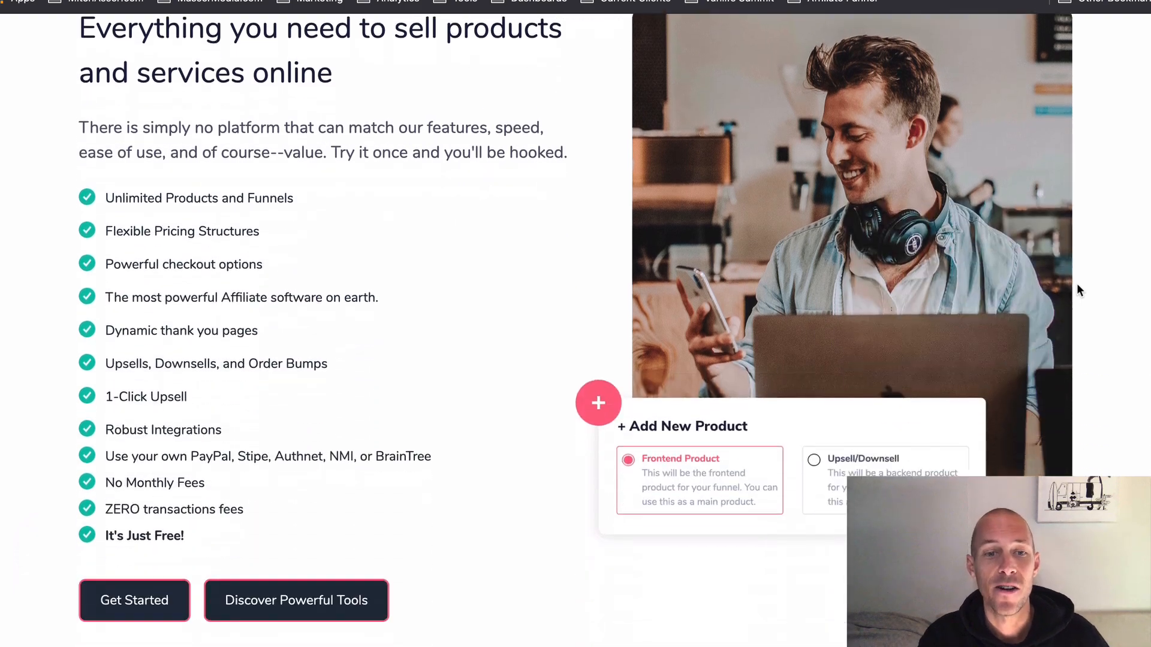
scroll(98, 114, "up", 2)
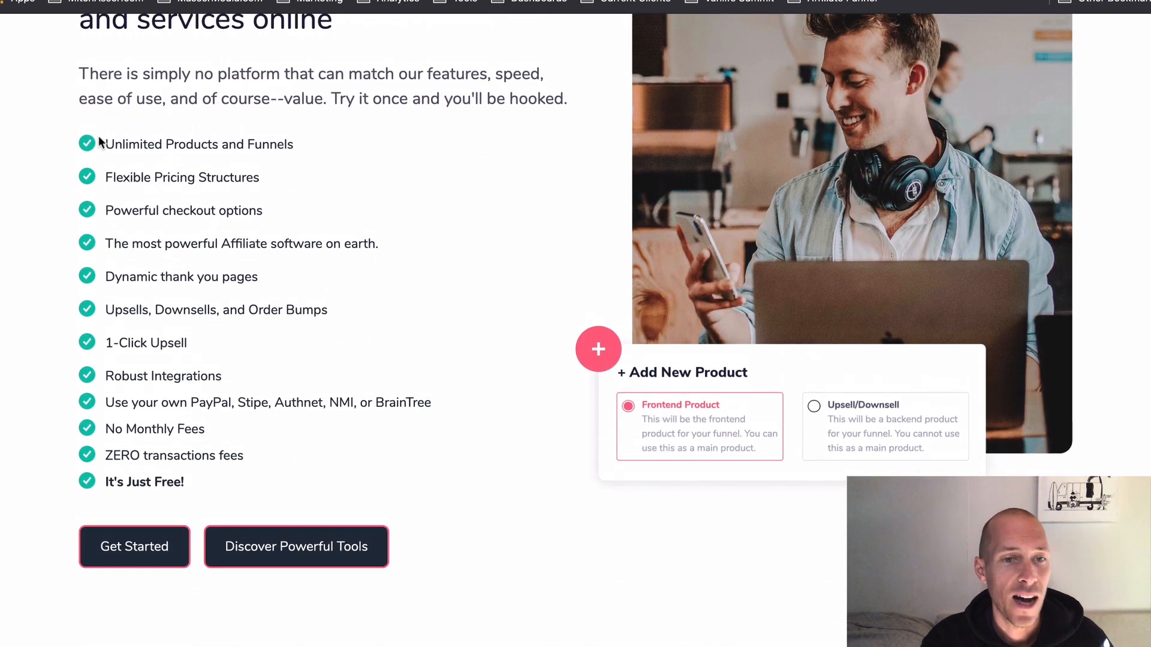
left_click_drag(105, 144, 390, 163)
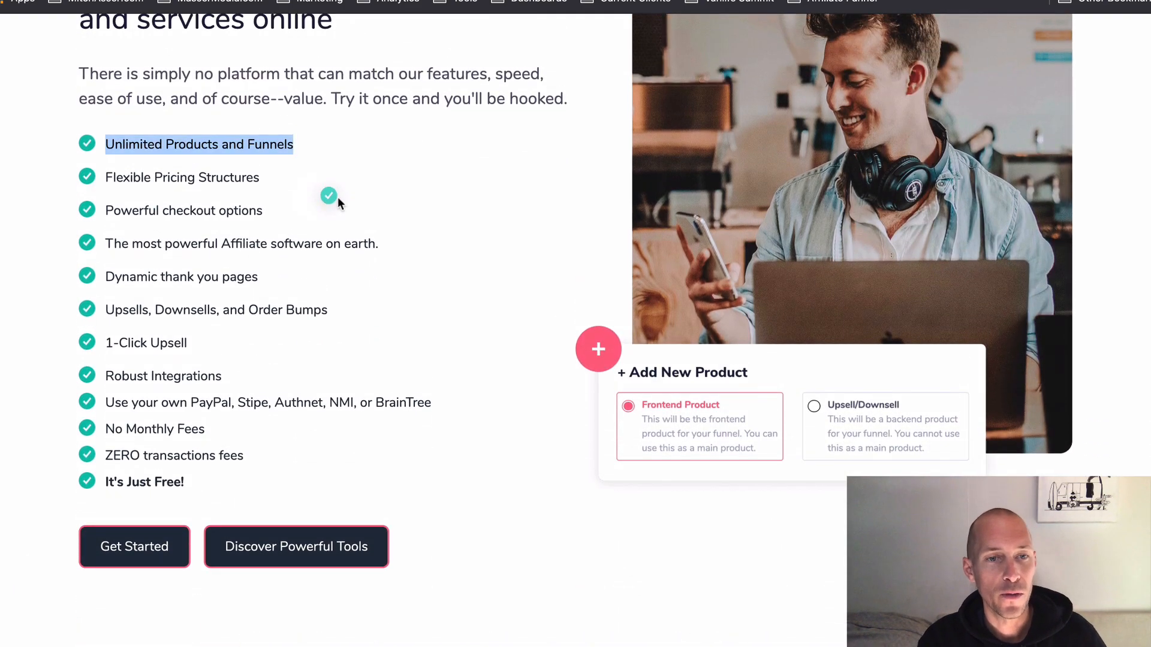
left_click_drag(258, 179, 103, 178)
left_click(179, 225)
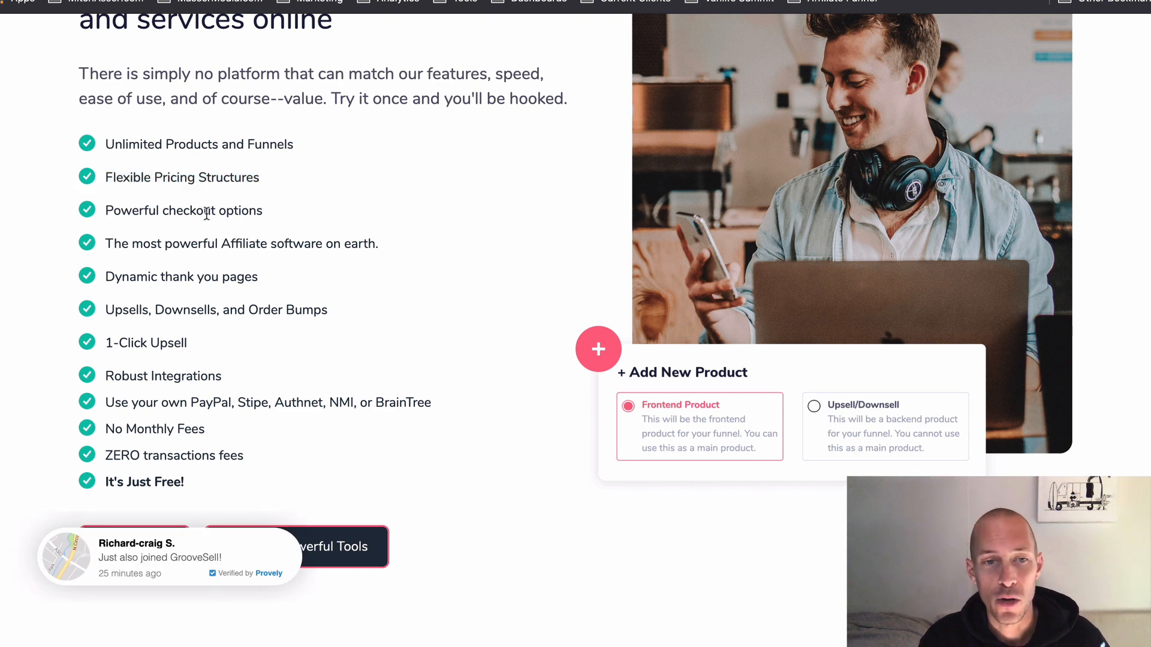
triple_click(207, 214)
triple_click(175, 247)
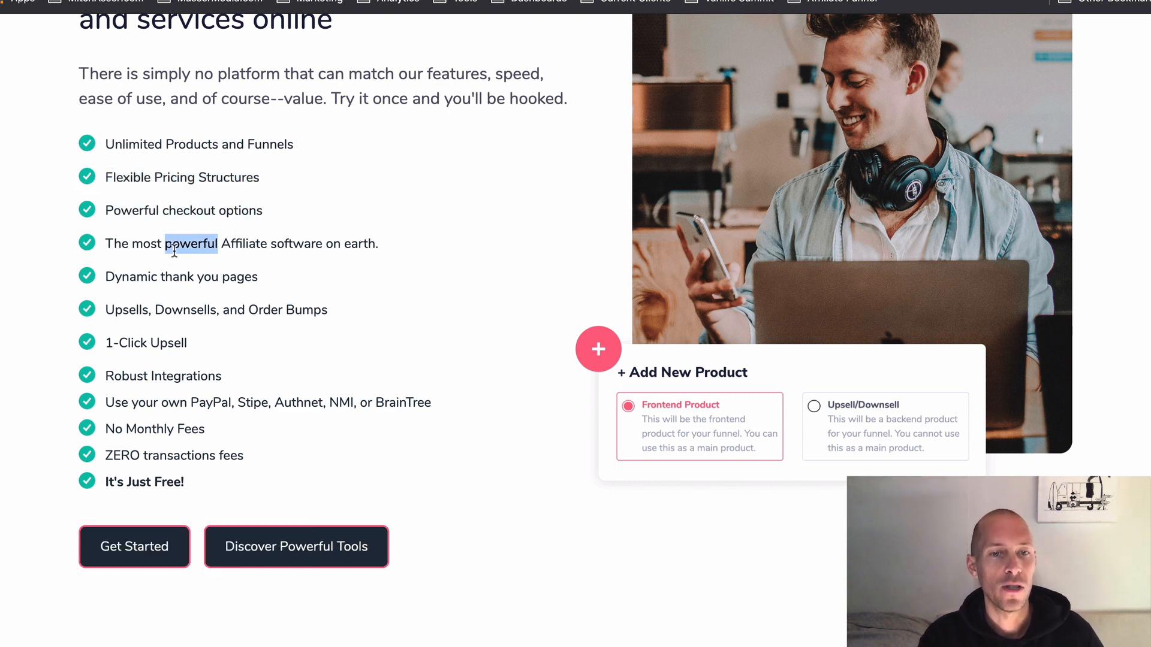
Read the listed features on thank you pages, upsells, 1-click upsell, integrations and supported payment processors.
double_click(223, 275)
left_click(203, 293)
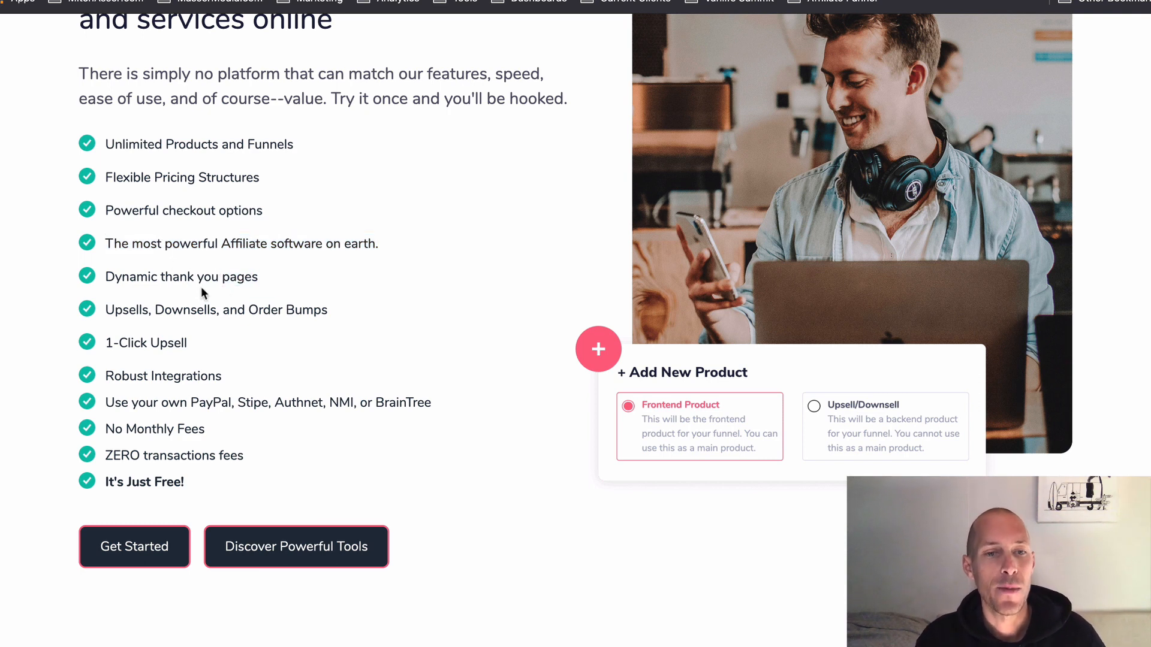
left_click_drag(106, 278, 289, 297)
left_click(251, 273)
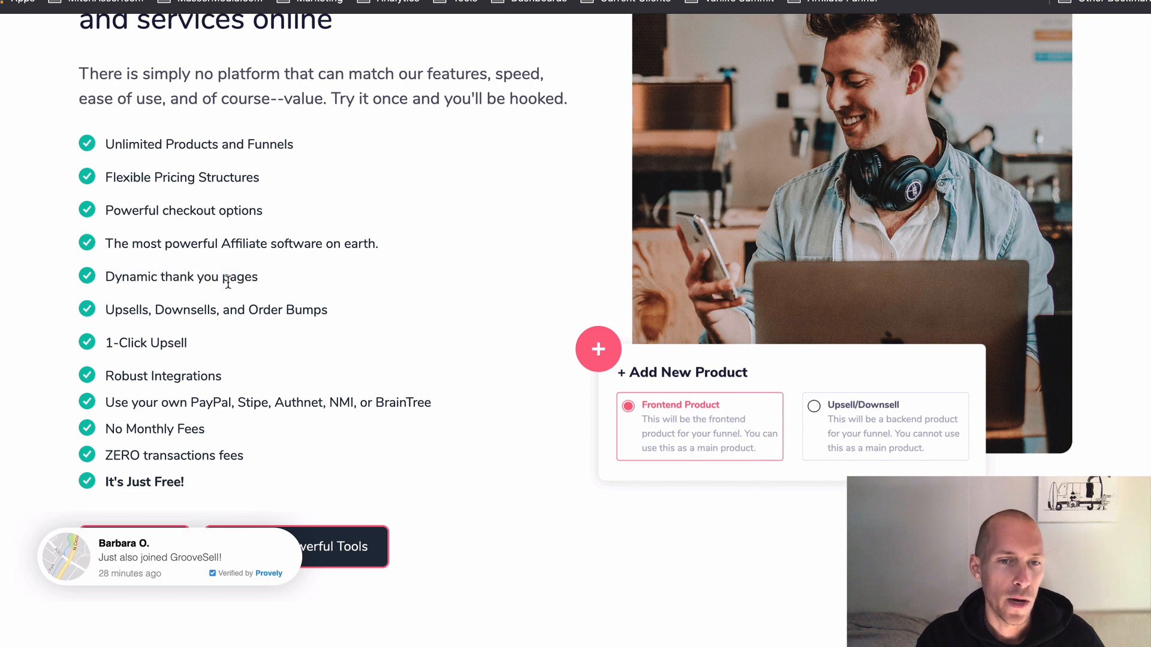
left_click_drag(115, 310, 451, 336)
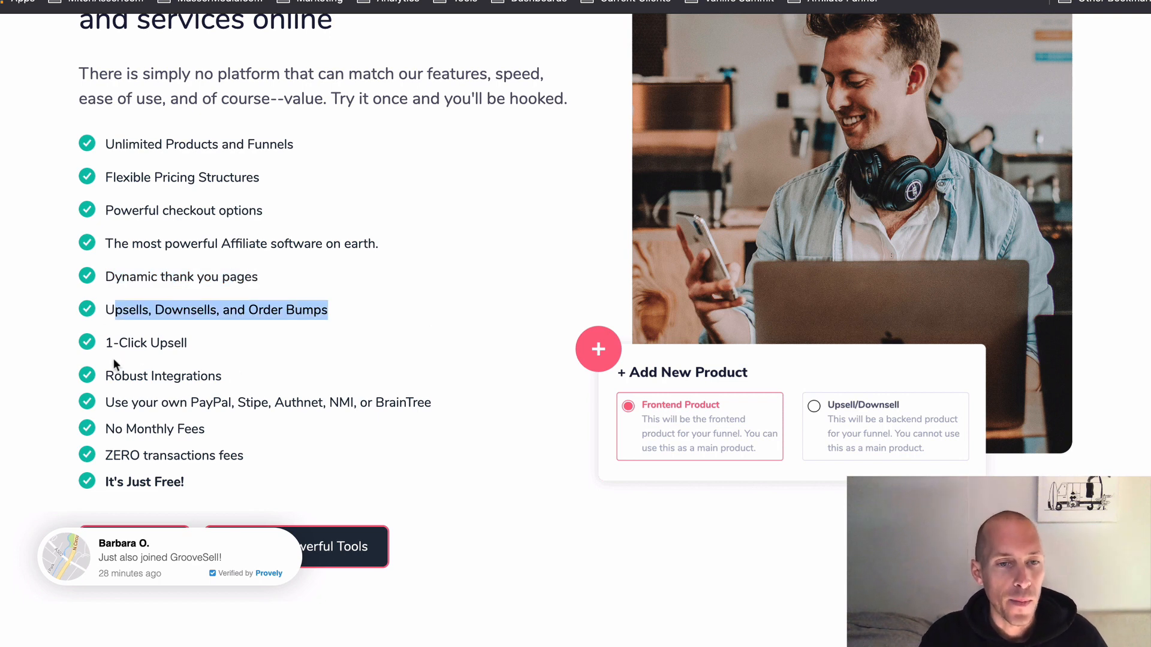
left_click(143, 337)
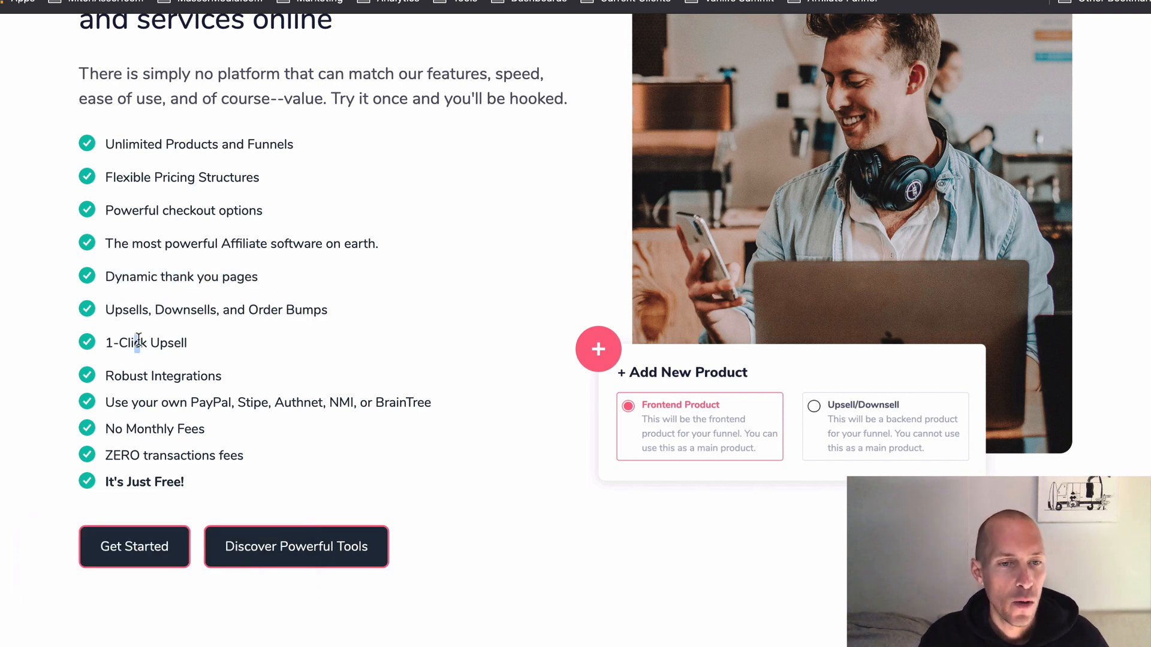
double_click(141, 343)
double_click(173, 376)
triple_click(150, 402)
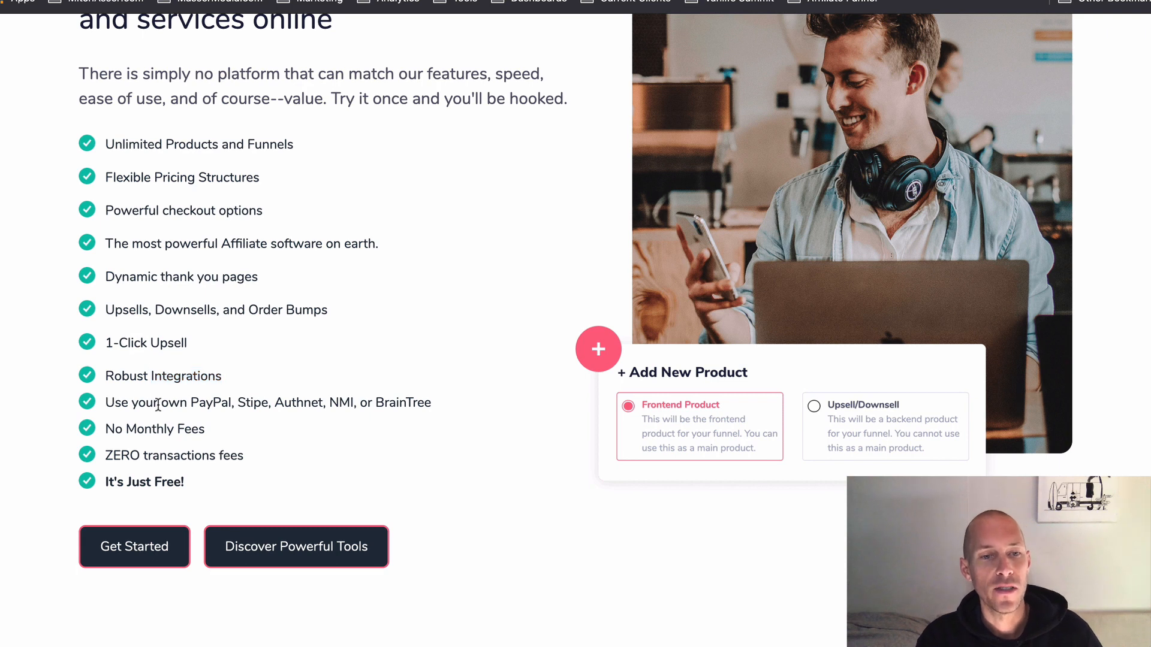
left_click(114, 401, "shift")
left_click_drag(114, 401, 432, 403)
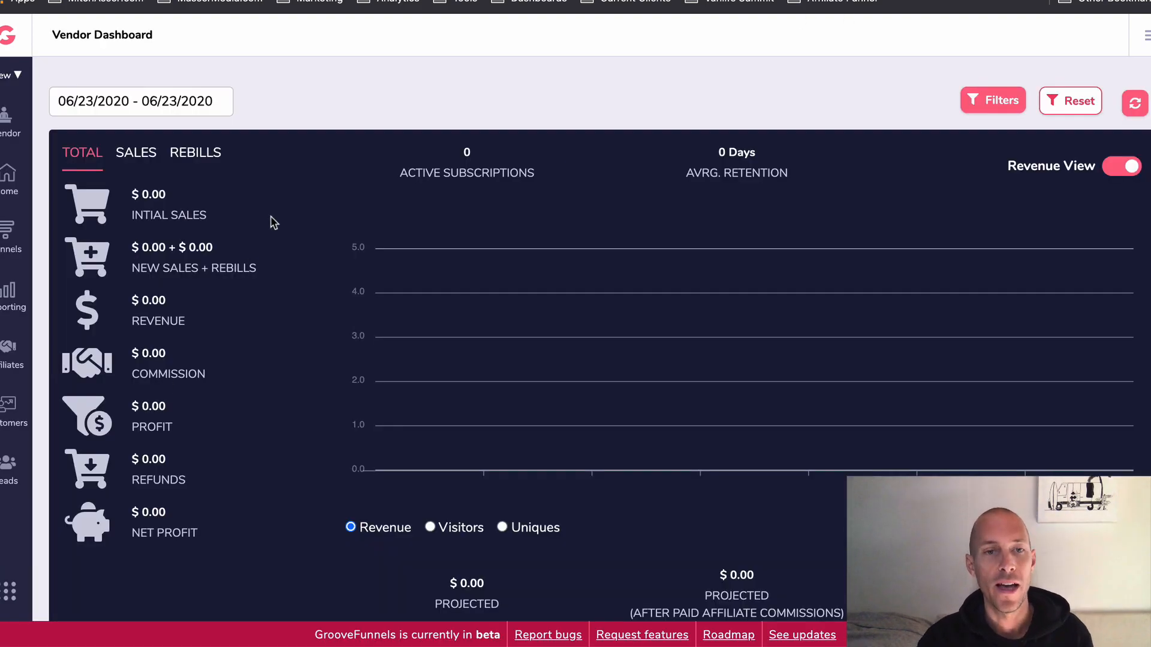
Look over the Vendor Dashboard's sales, revenue and commission overview and its date range.
scroll(346, 415, "down", 2)
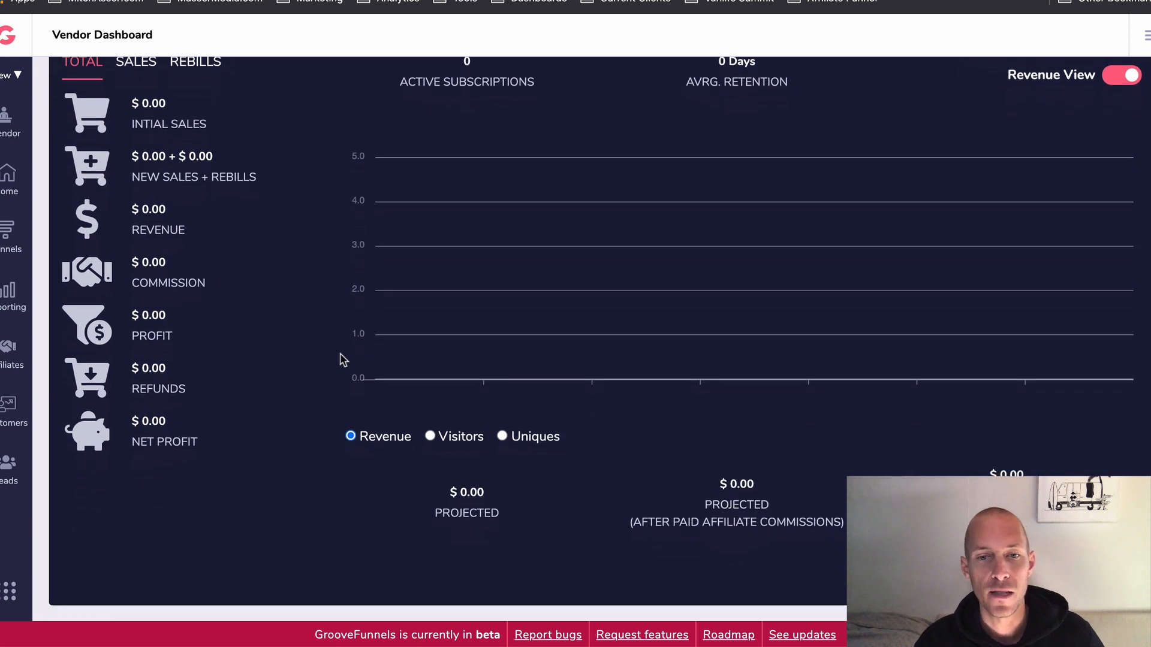
scroll(342, 357, "up", 2)
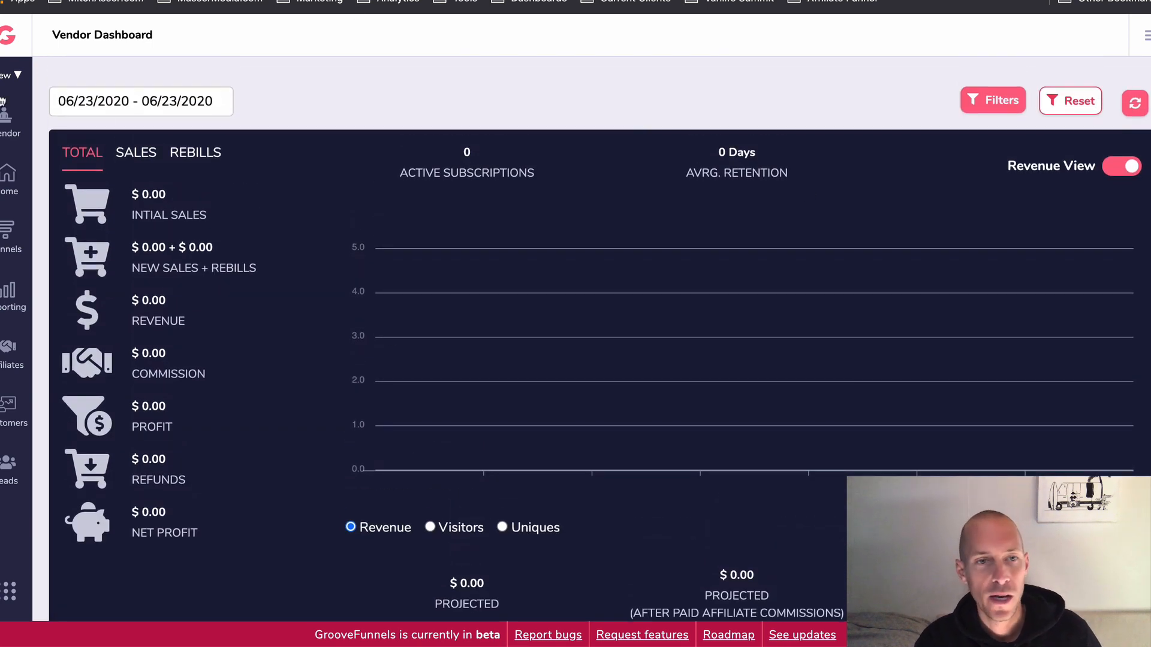
left_click(123, 113)
left_click(385, 81)
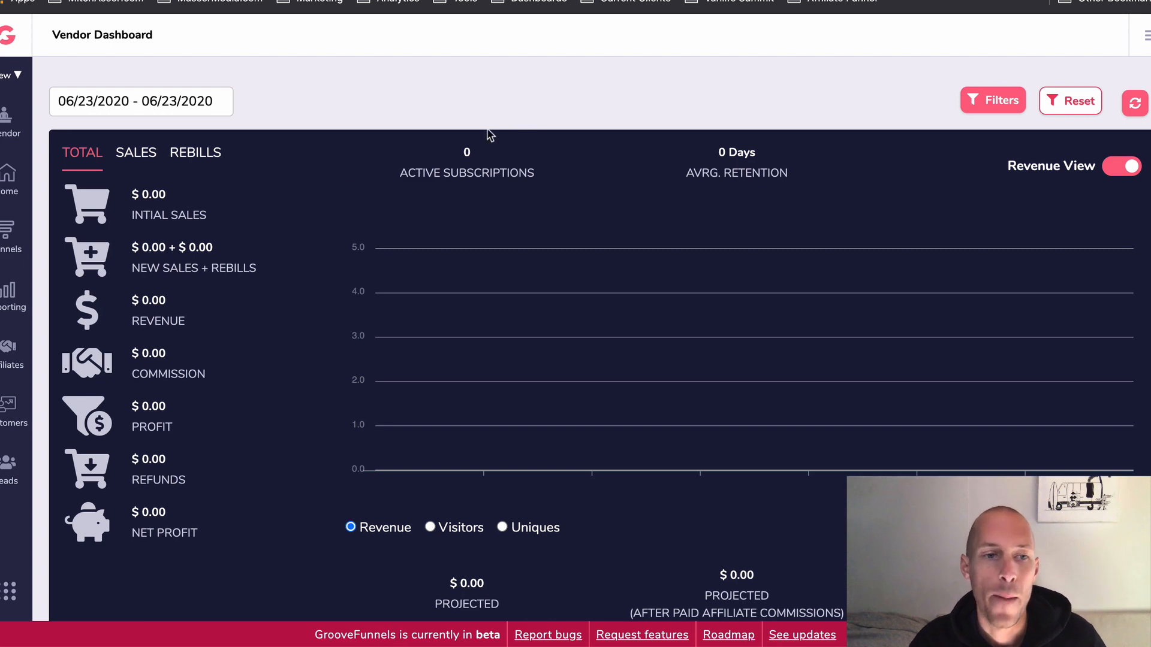
Open the promo area assets of the test funnel's Default Promotion Tools from the affiliate portals and tools.
left_click(3, 240)
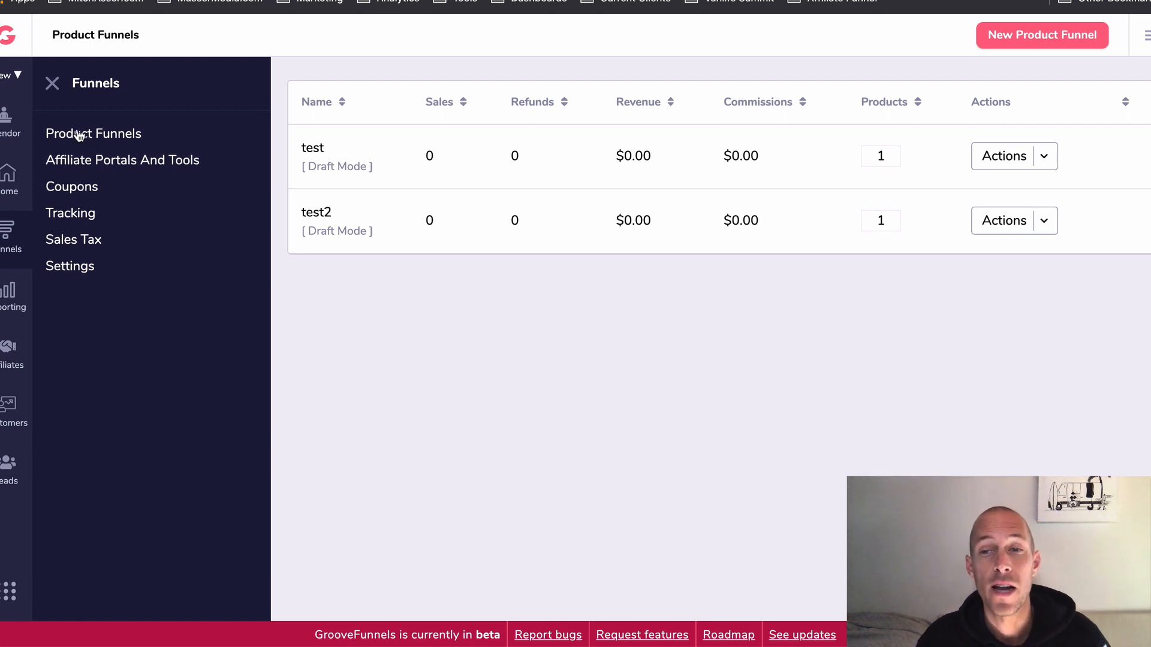
left_click(109, 165)
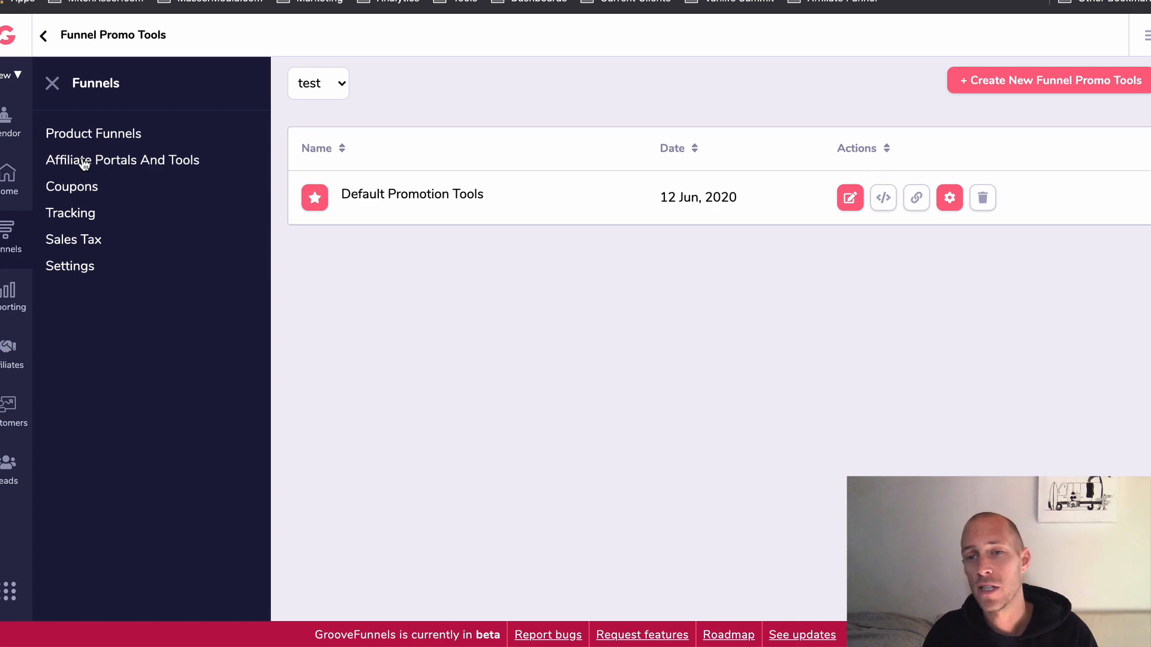
left_click(848, 198)
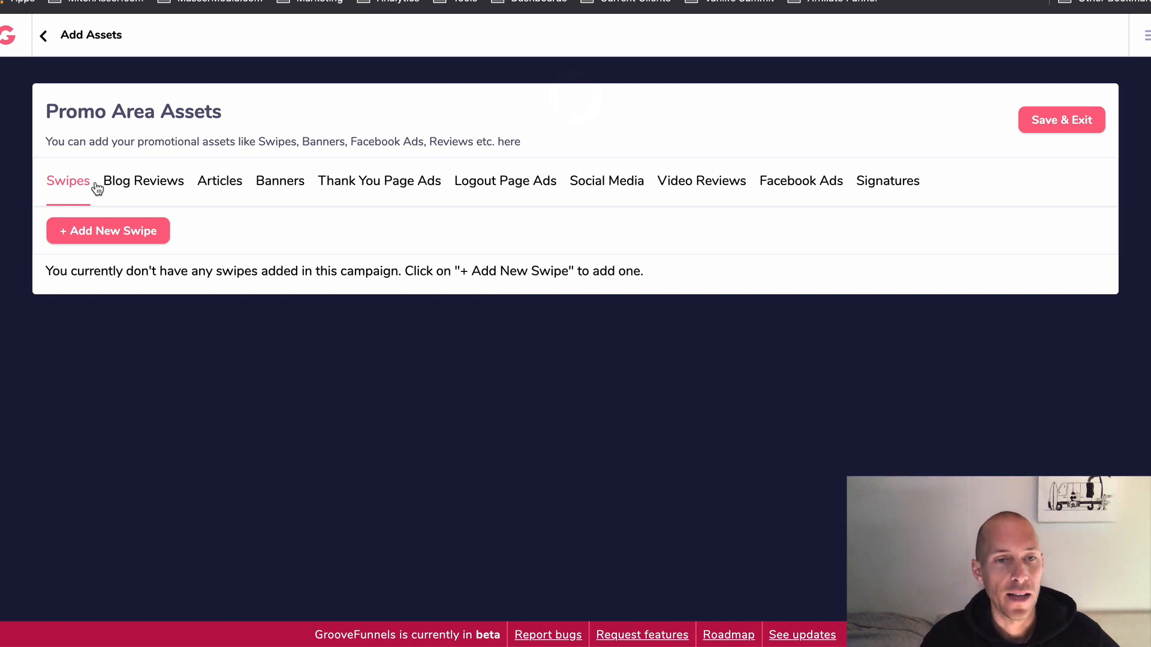
Examine the promo asset categories, from swipes, blog reviews and articles through banners and social media to Facebook ads and signatures.
left_click(139, 183)
left_click(222, 185)
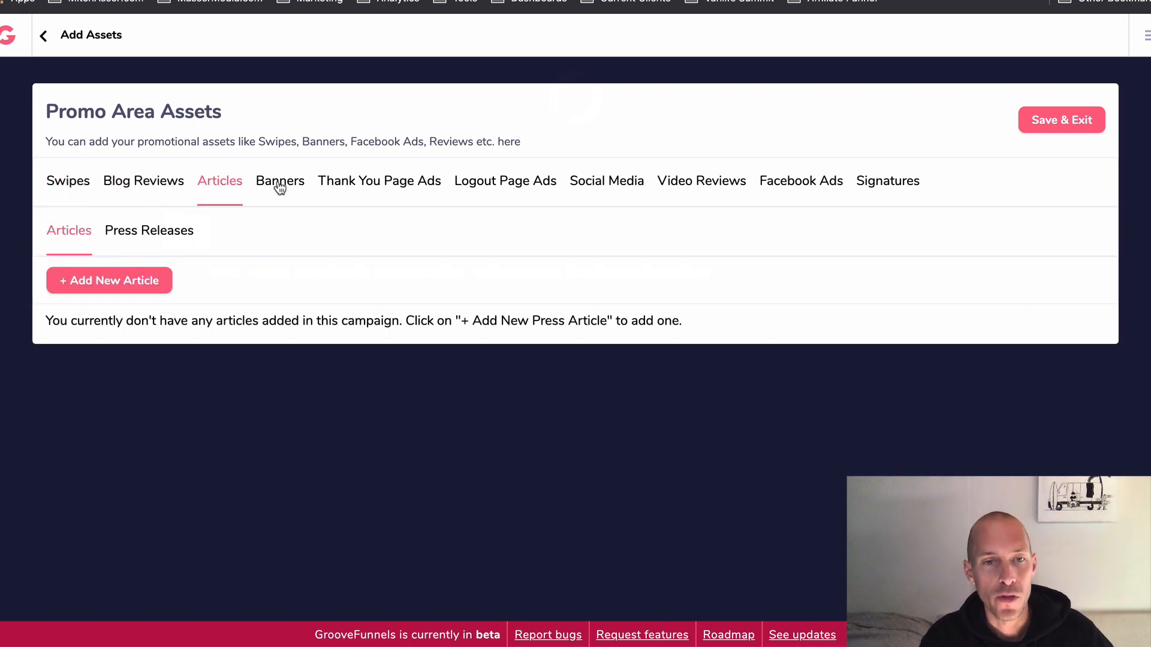
left_click(279, 184)
left_click(360, 189)
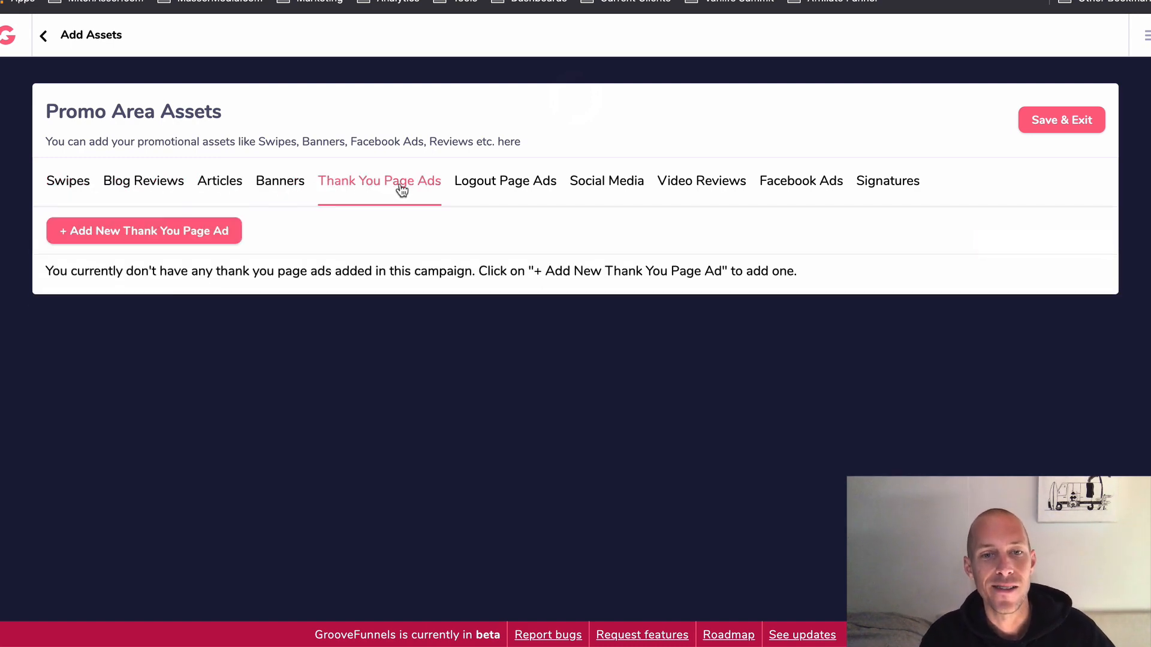
left_click(528, 182)
left_click(621, 187)
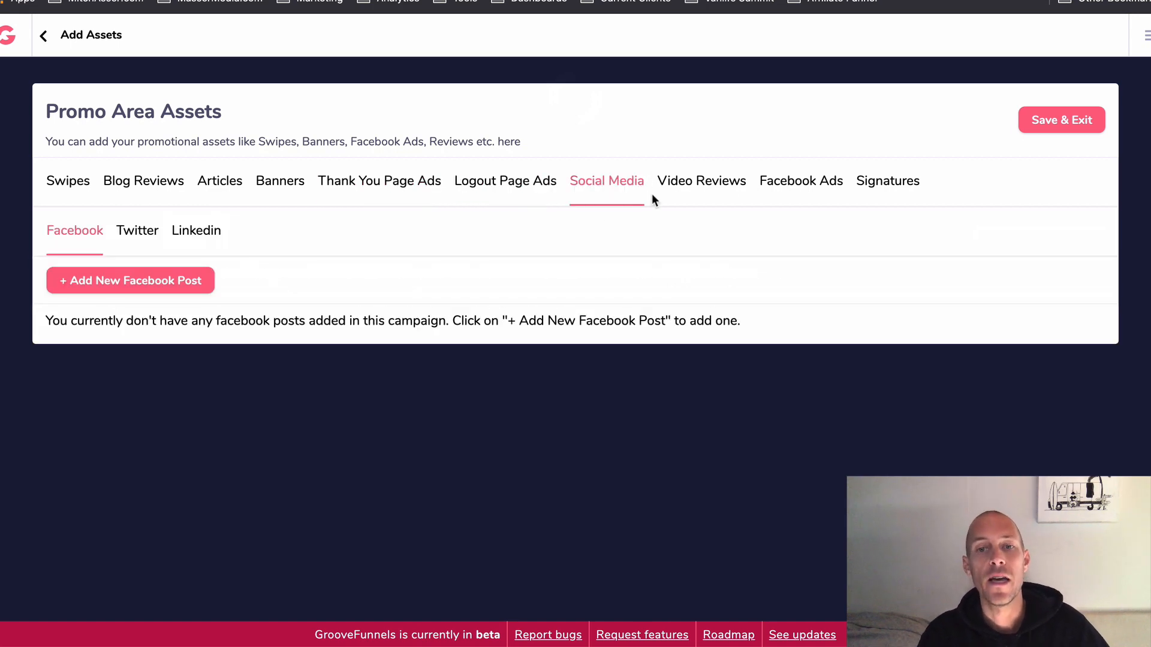
left_click(698, 186)
left_click(797, 189)
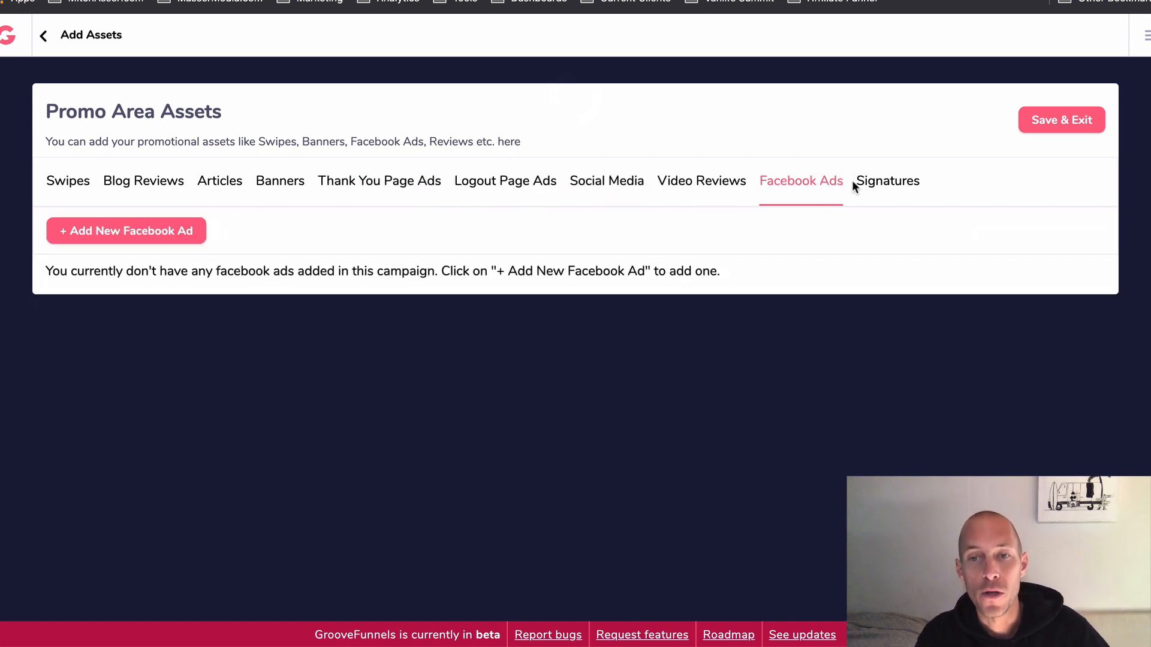
left_click(911, 181)
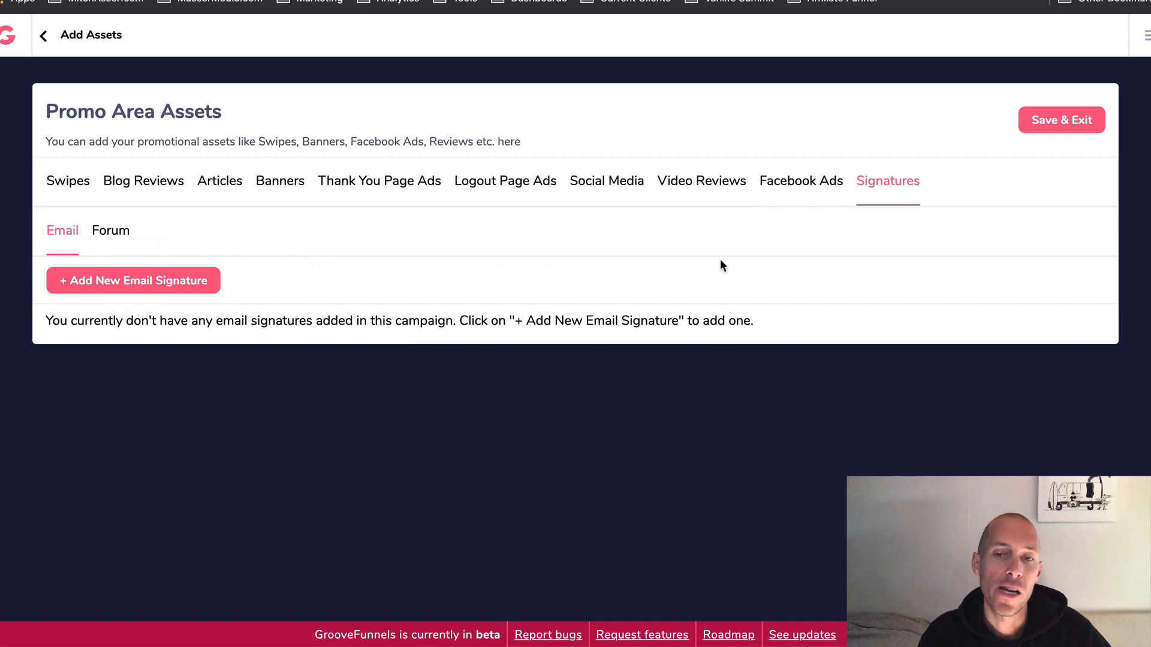
left_click(62, 182)
left_click(129, 187)
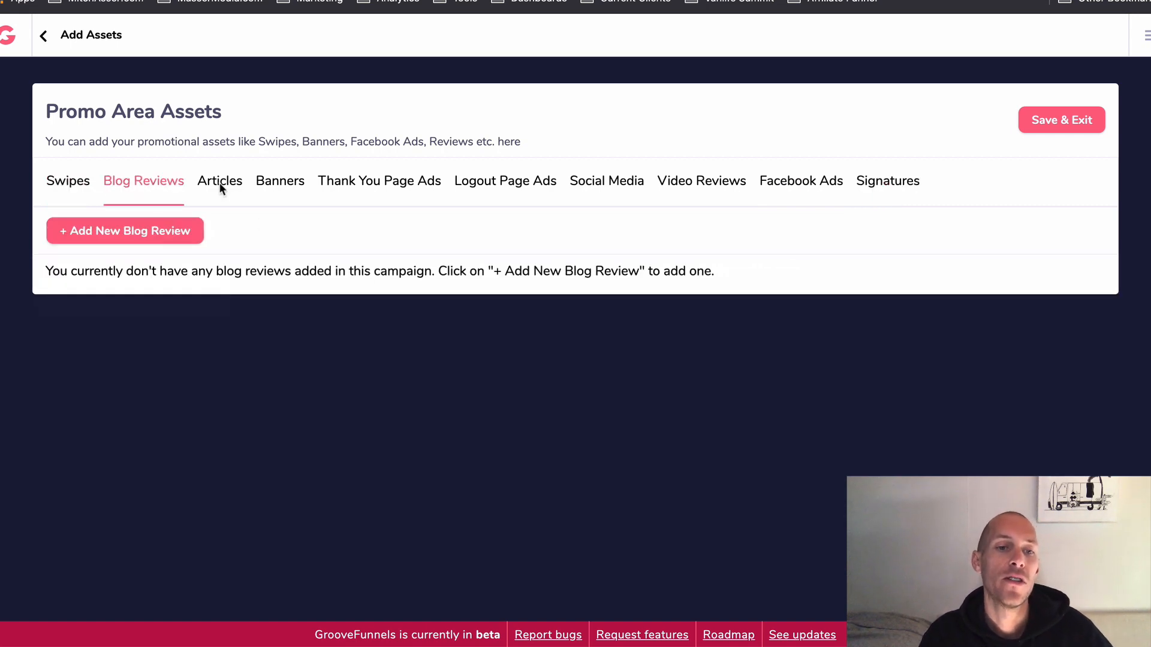
left_click(226, 193)
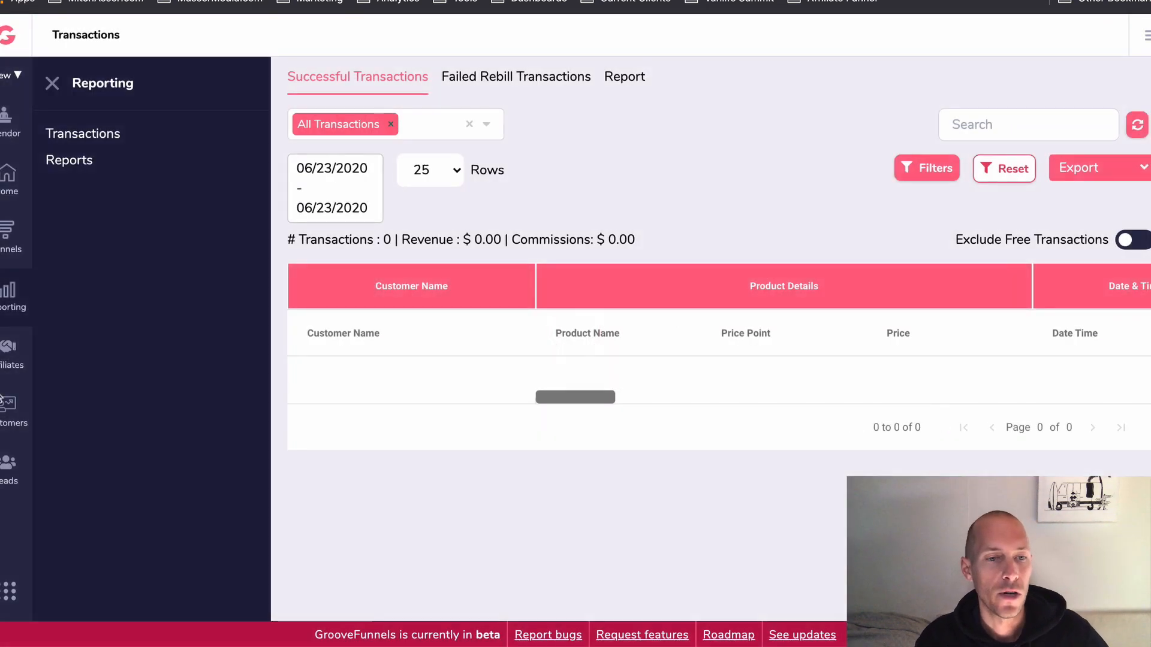
View the Customers and Leads sections of the vendor area.
left_click(3, 402)
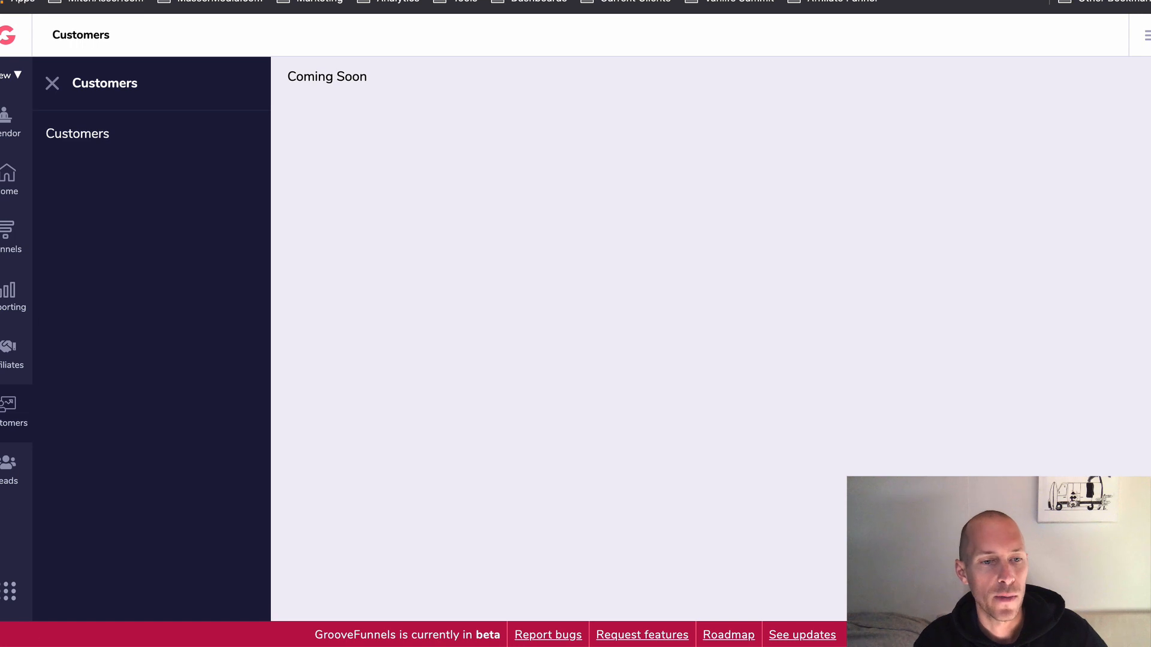
left_click(8, 468)
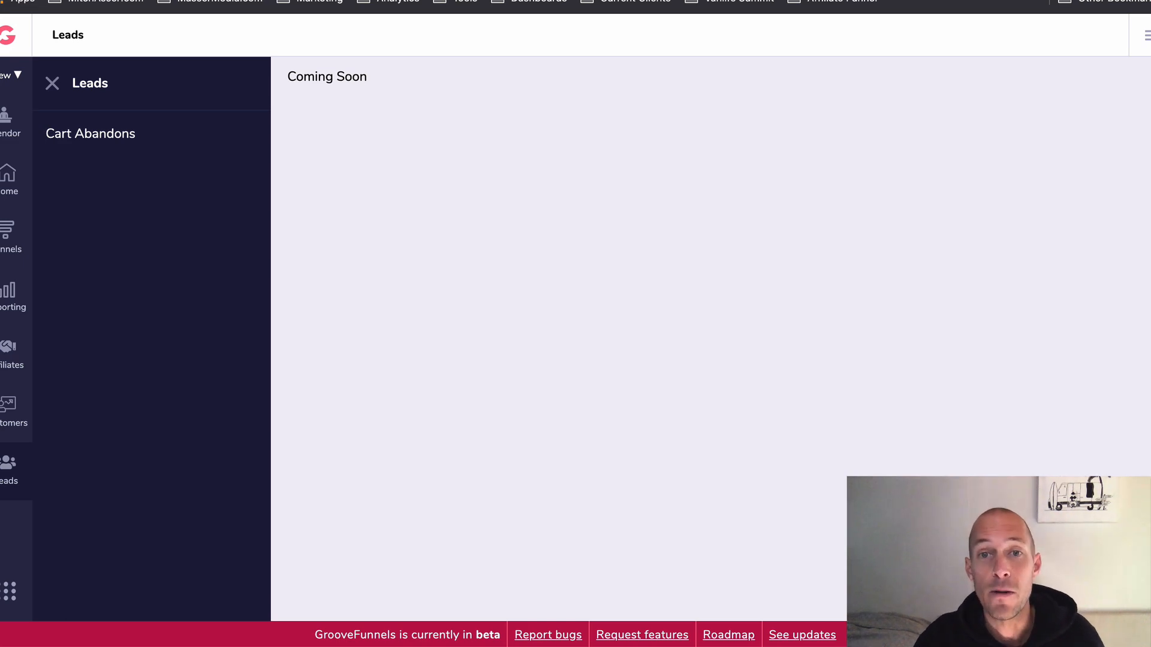
Start a new product funnel and enter "Digital Nomad Sessions Premium Pass" as its internal name.
left_click(1, 240)
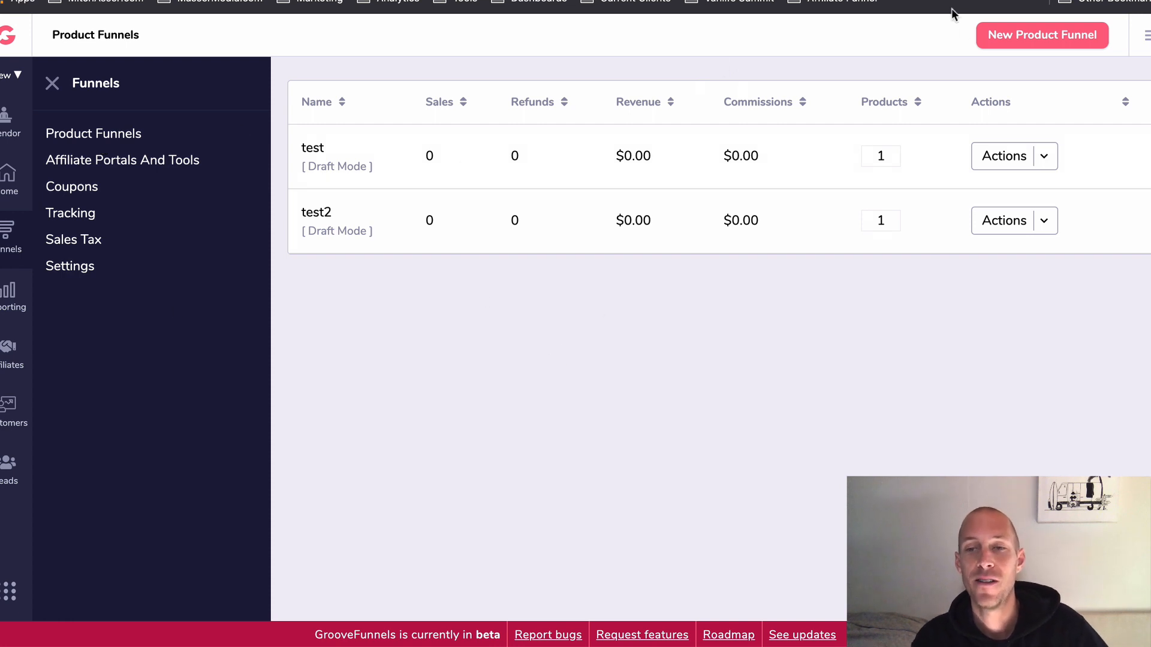
left_click(1042, 35)
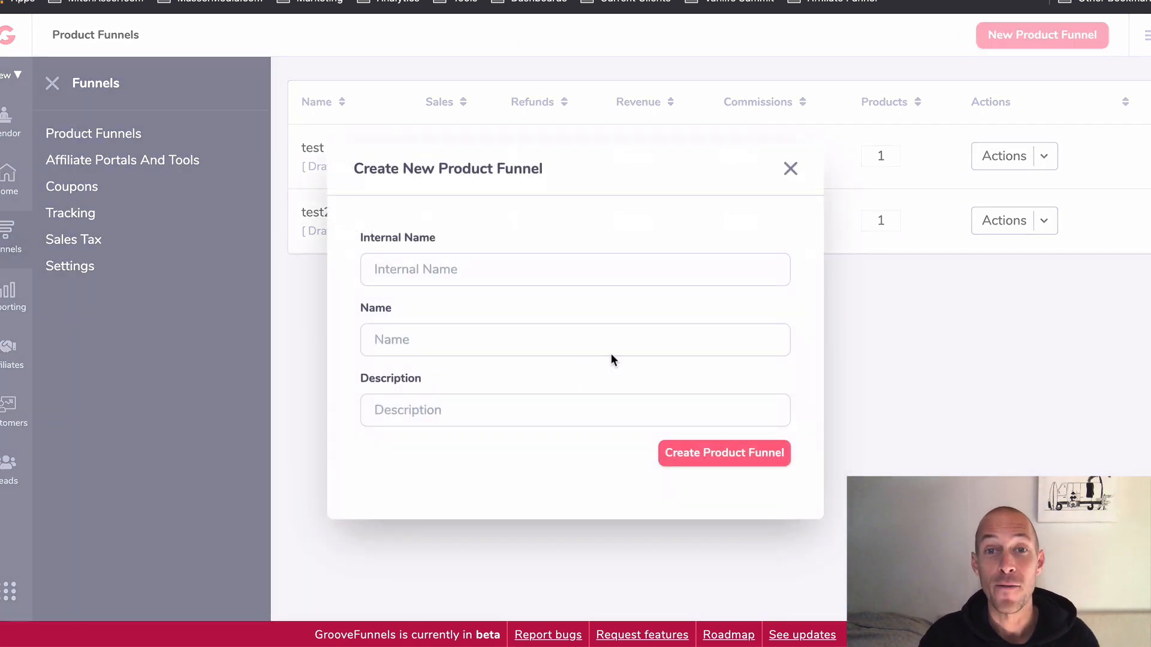
left_click(562, 274)
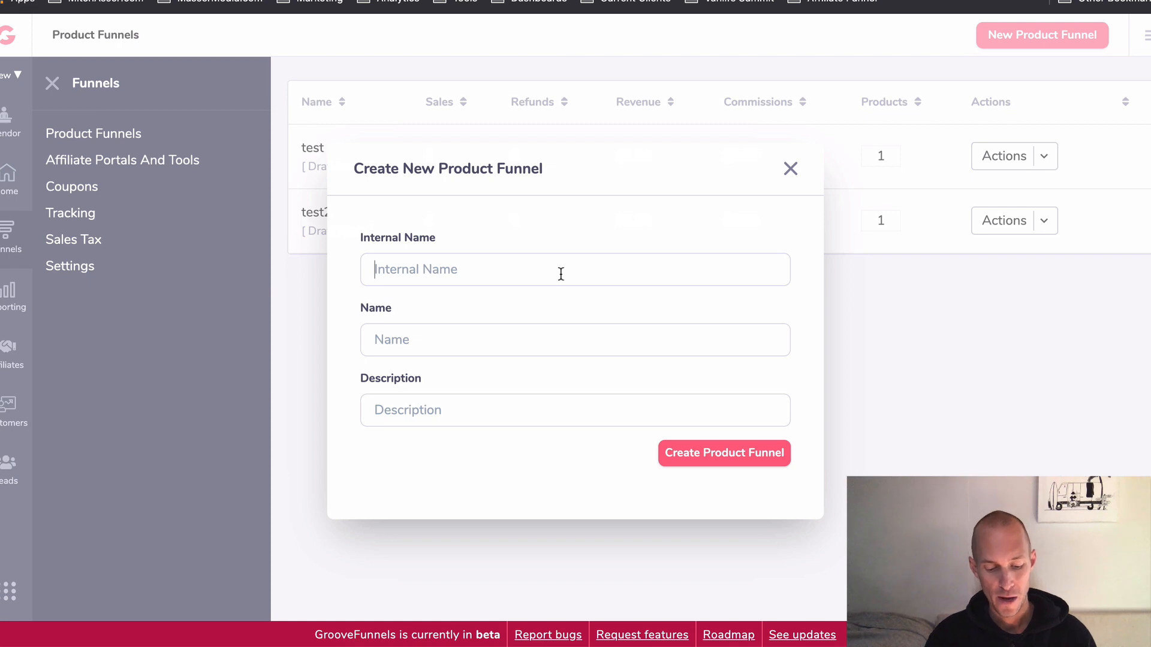
type("Digital Nomad Se")
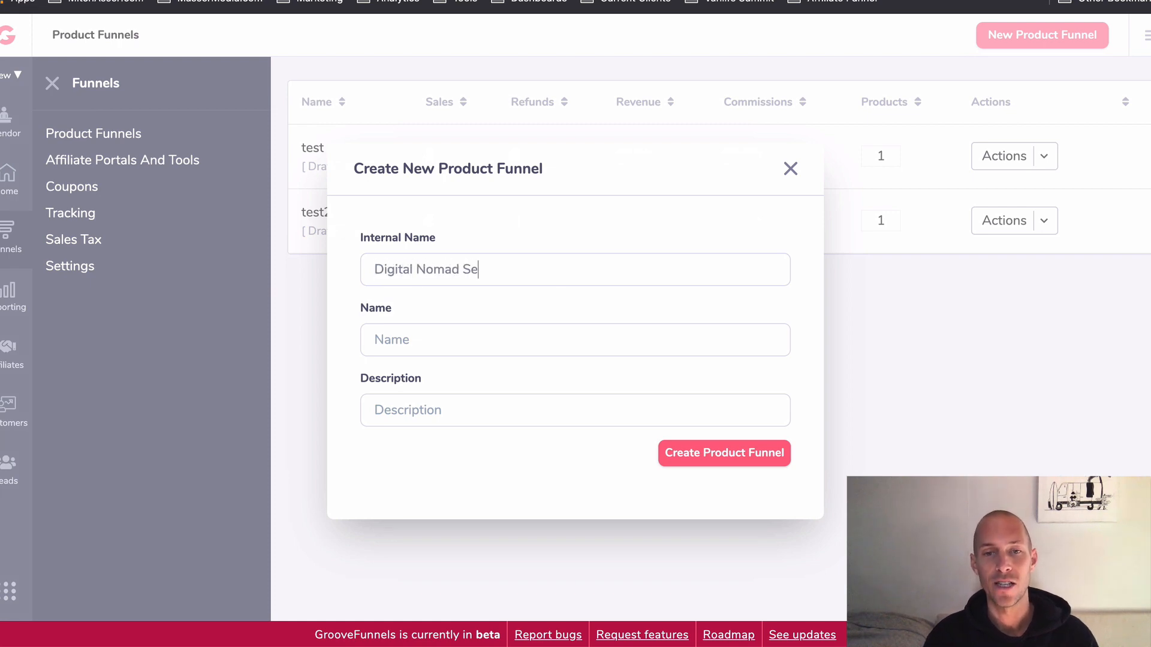
type("ssions pre")
key("BackSpace")
key("BackSpace")
key("BackSpace")
key("BackSpace")
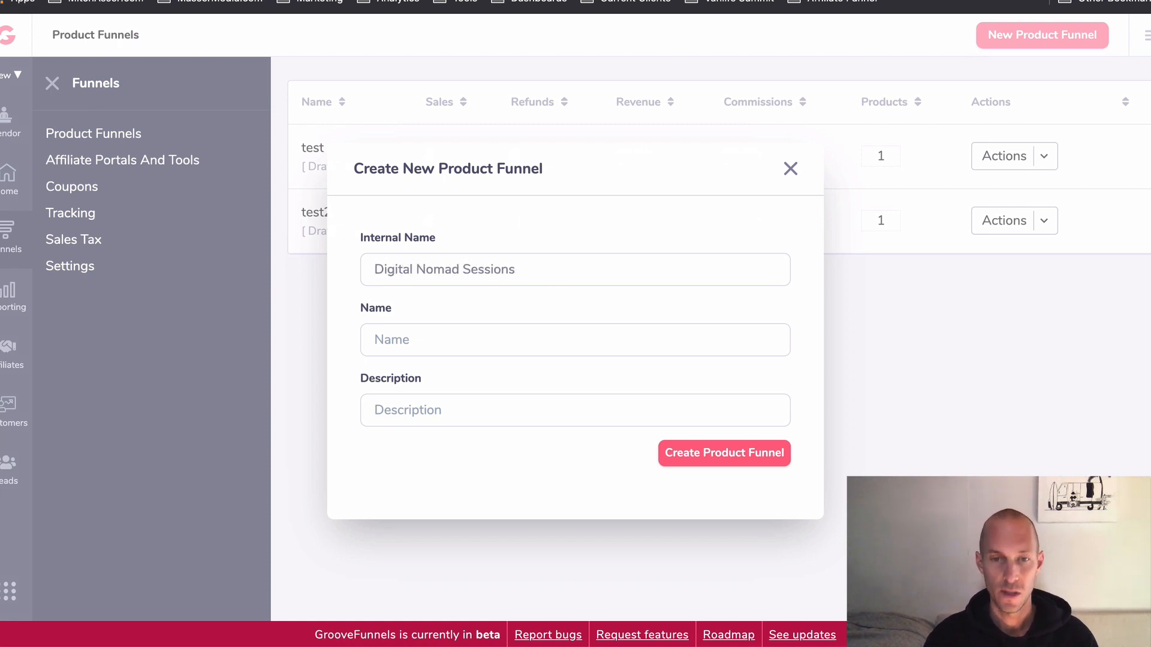
type("Premium Pas")
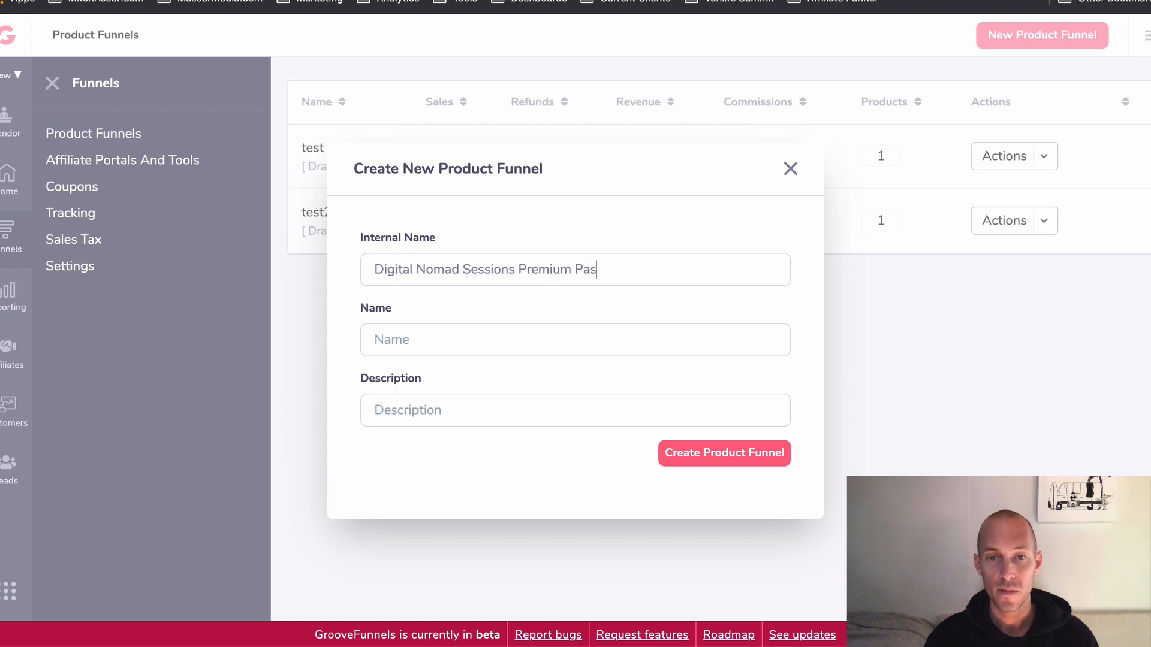
type("s")
Copy the internal name into the funnel's name and description, and create the product funnel.
triple_click(601, 272)
key("super+c")
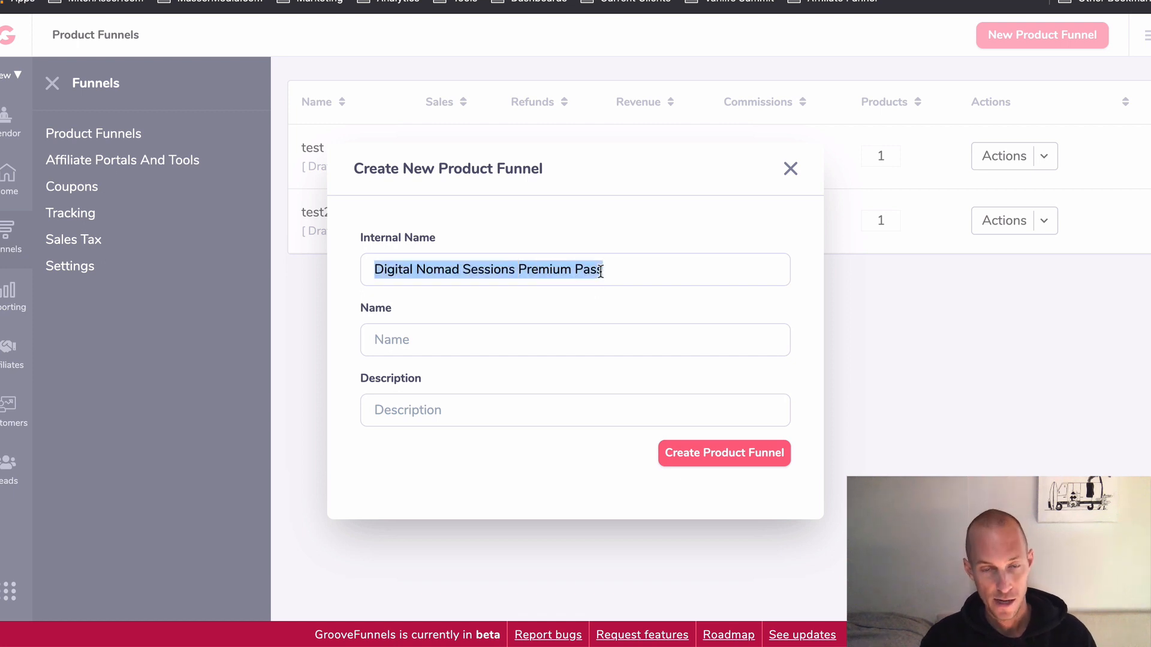
left_click(486, 351)
key("super+v")
key("super+v")
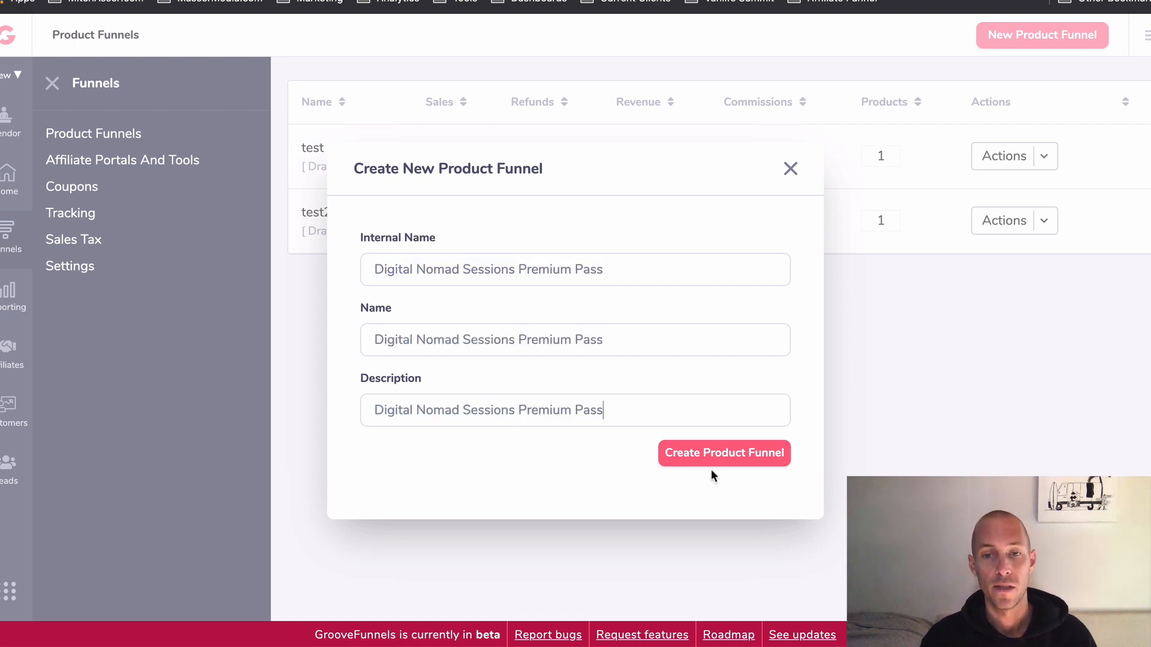
left_click(726, 457)
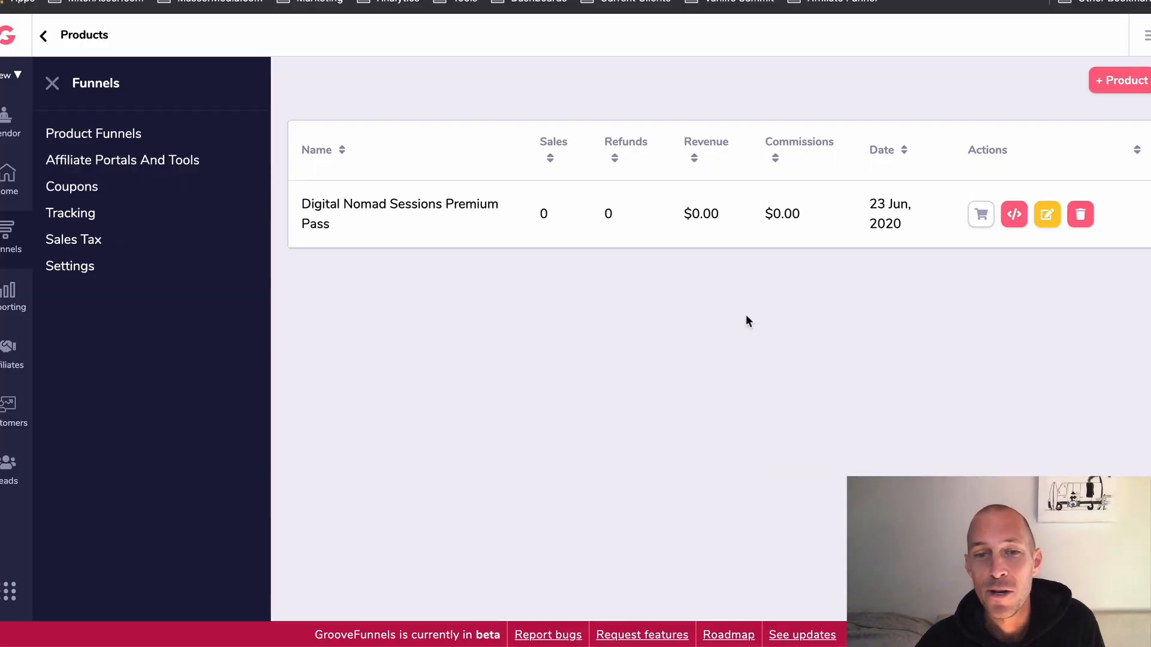
Edit the Digital Nomad Sessions Premium Pass product, save its info as a frontend product and proceed to its pricing plan.
left_click(1046, 220)
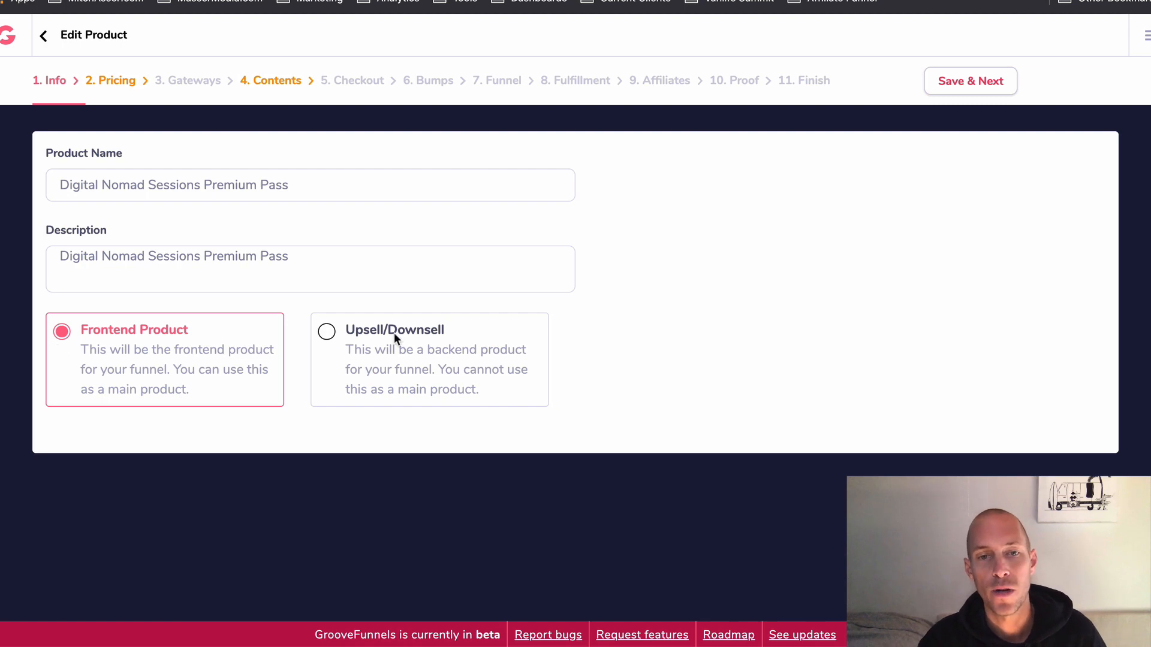
left_click(980, 91)
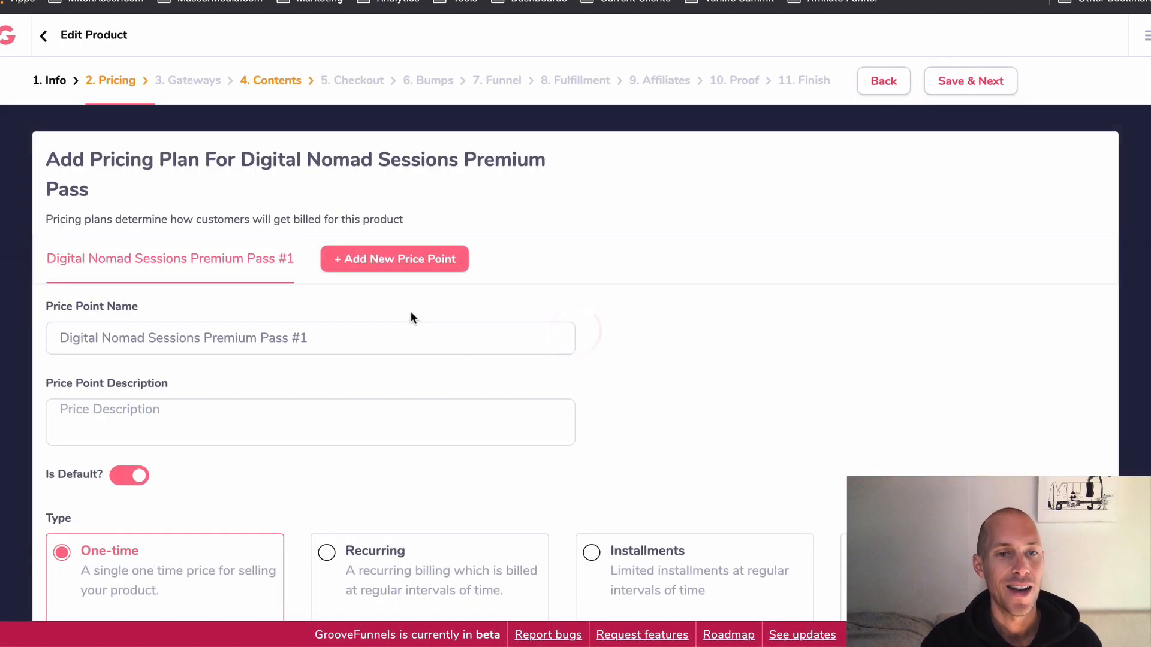
scroll(397, 254, "down", 4)
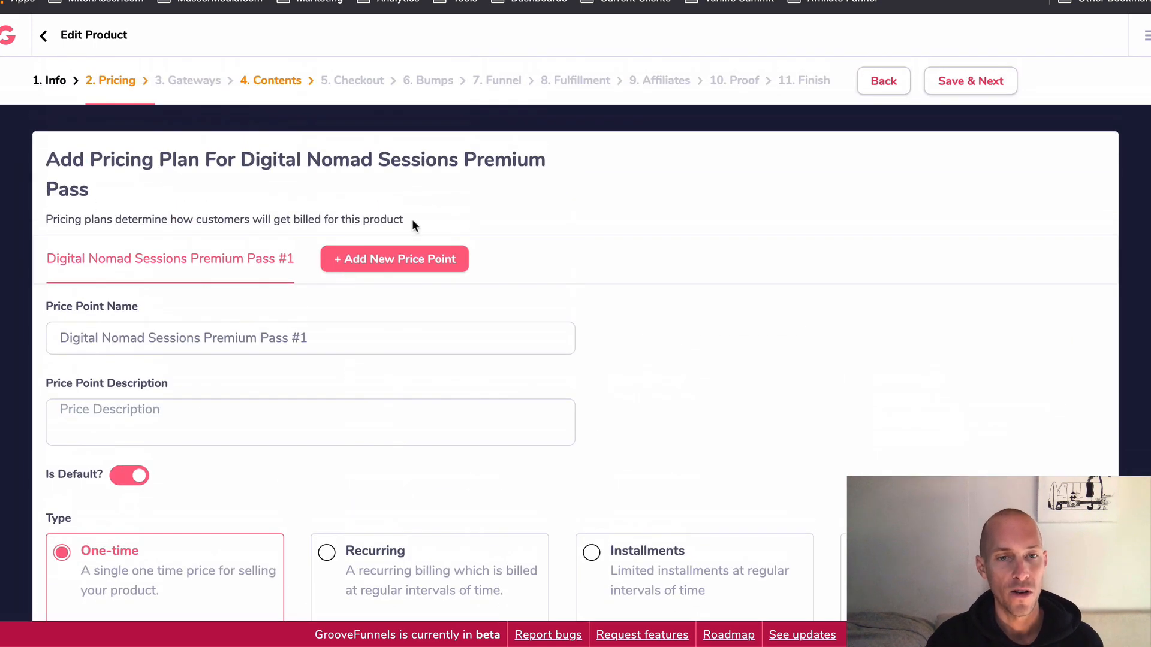
scroll(411, 223, "down", 4)
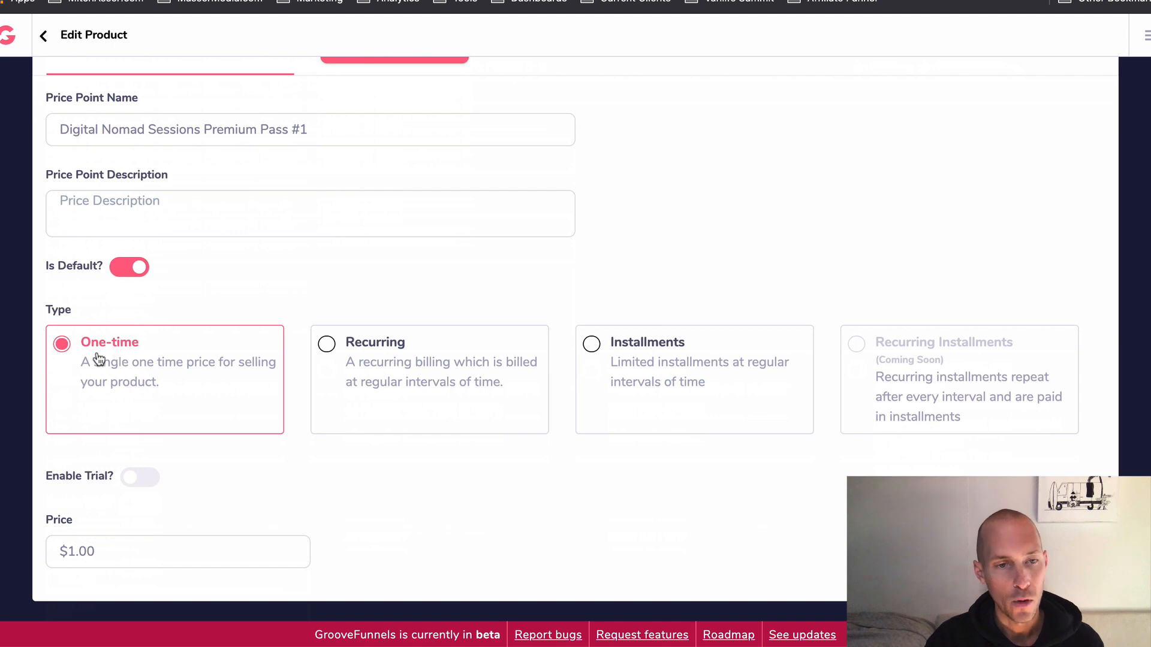
scroll(730, 316, "up", 4)
scroll(660, 306, "down", 3)
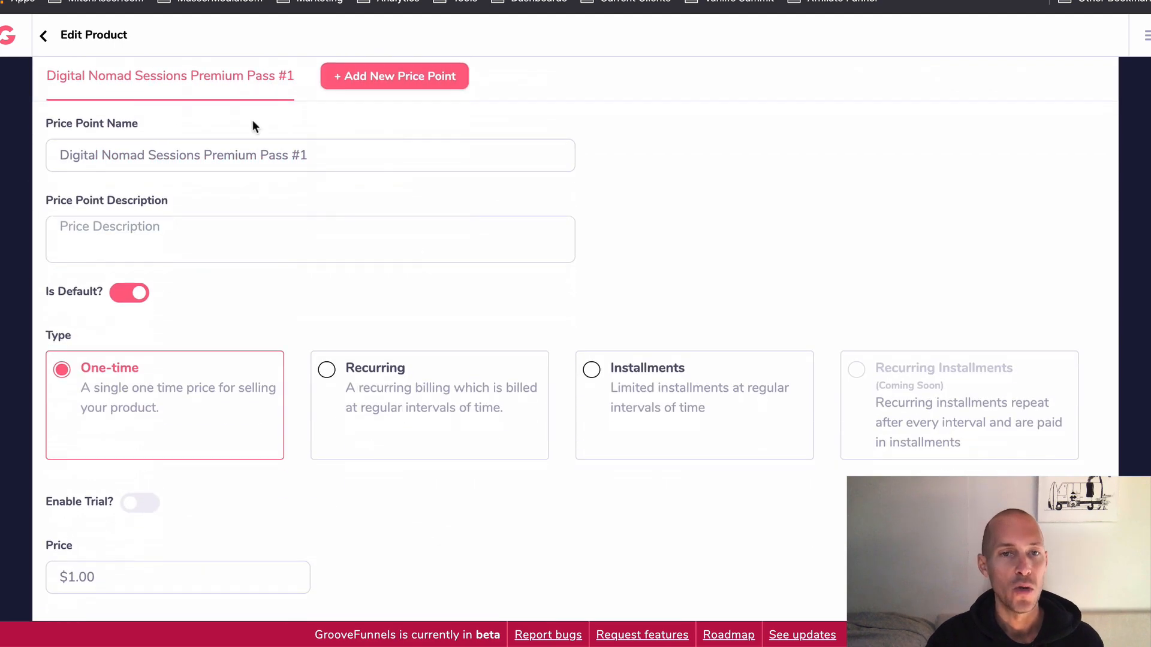
Enter "Members Digital Nomad Sessions Premium Pass" as the description of the first price point.
left_click(149, 221)
type("M")
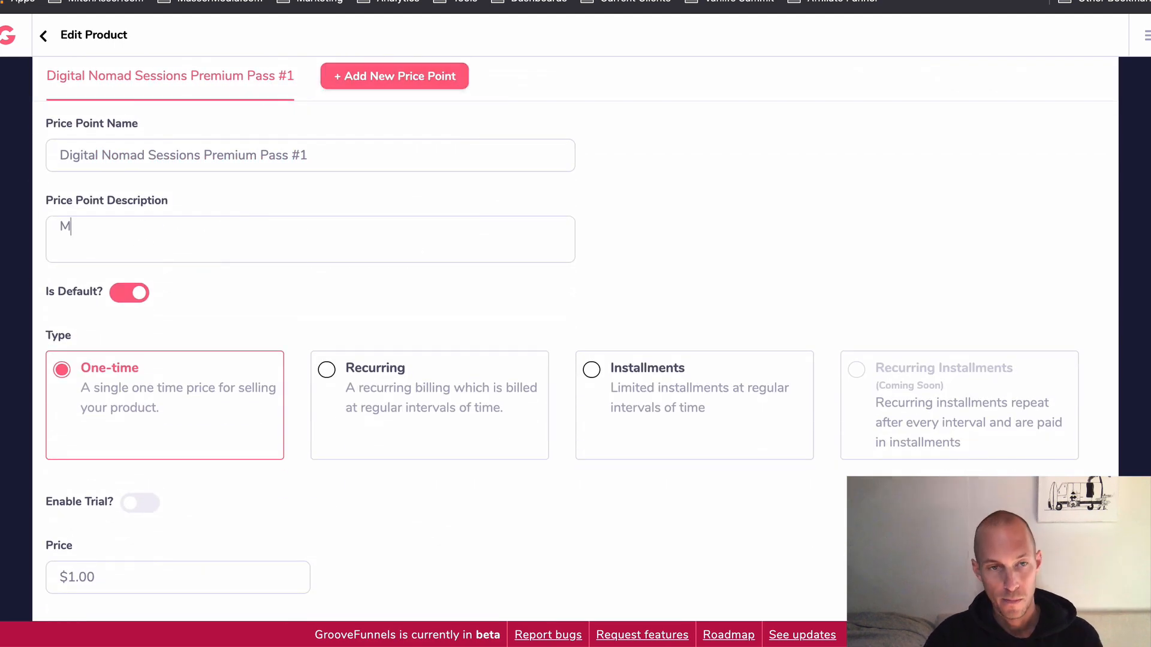
type("embers Digit")
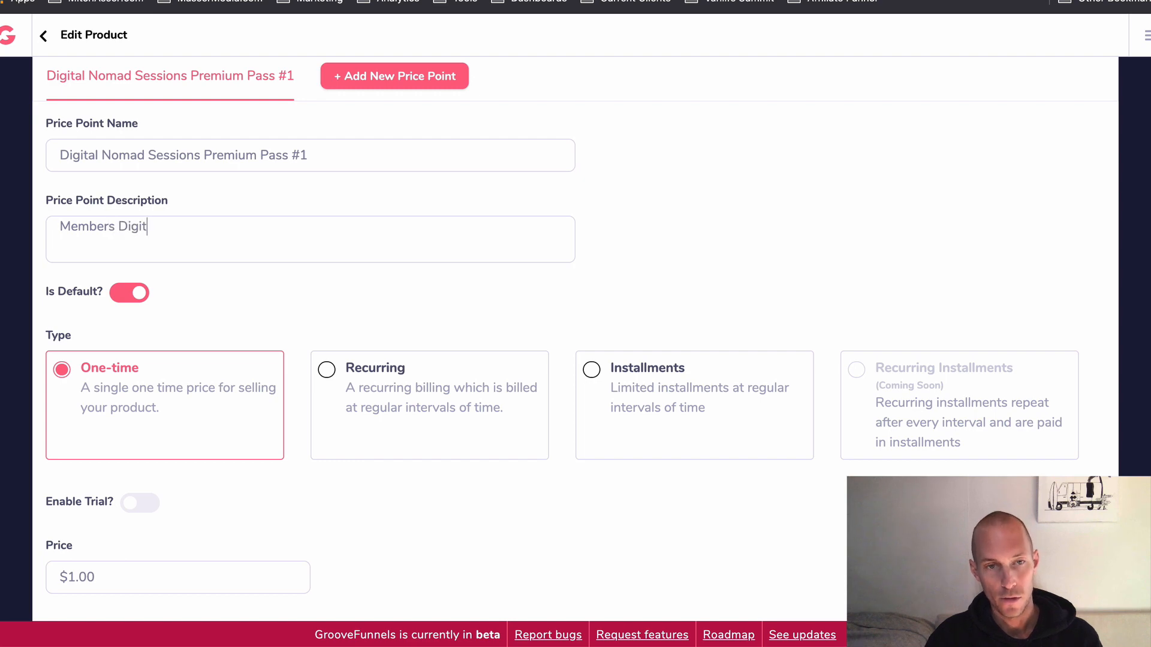
type("al Noamd ")
type("S")
key("BackSpace")
key("BackSpace")
key("BackSpace")
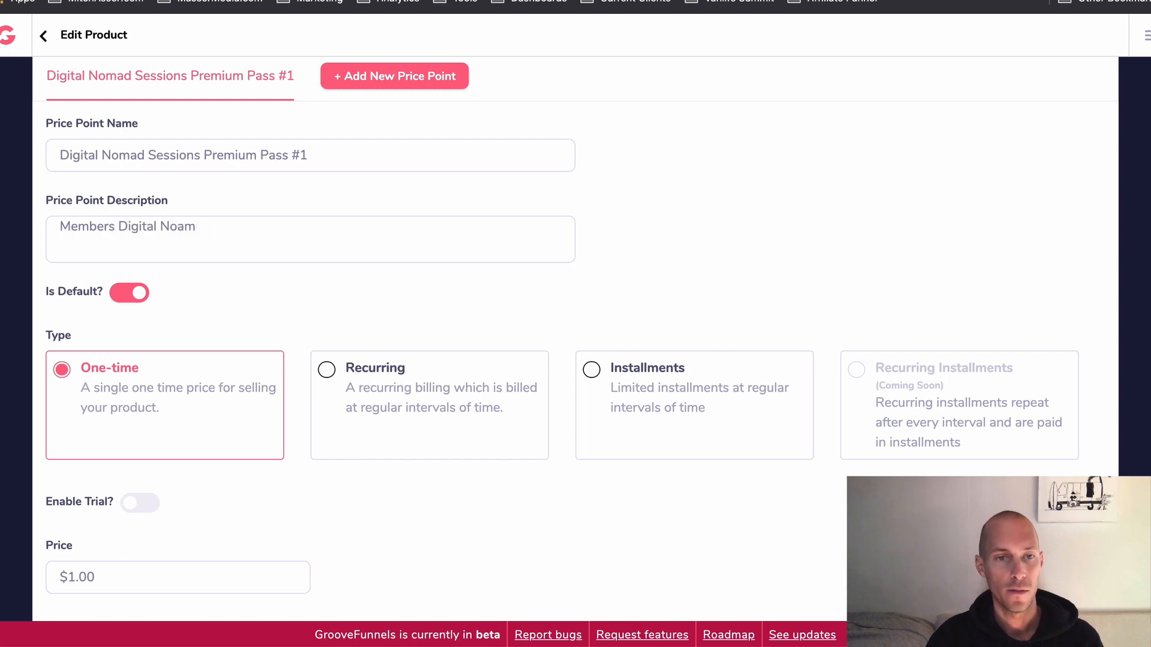
type("mad Ses")
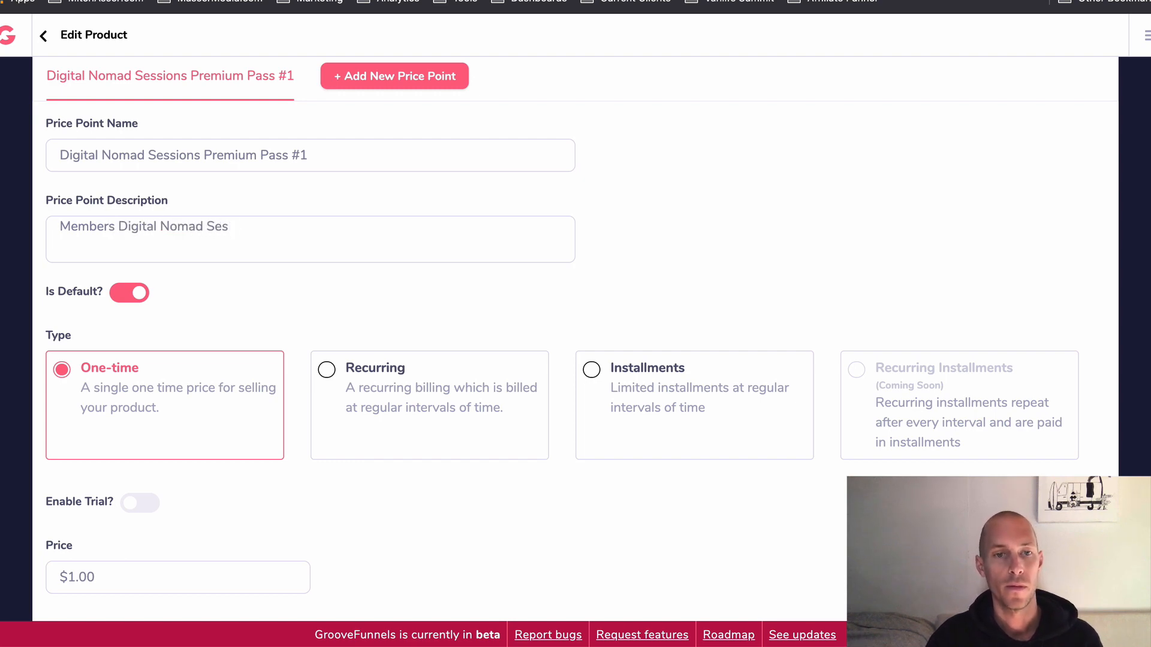
type("issions Premium Pass")
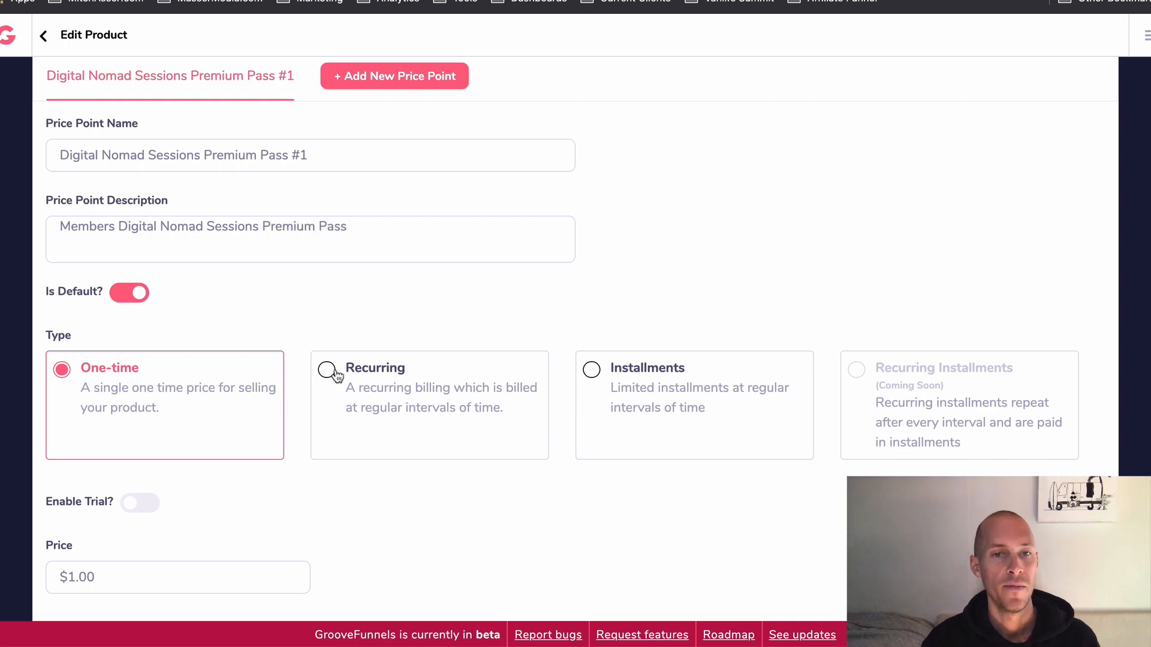
Set the one-time price of the first price point to $67.
scroll(323, 287, "up", 3)
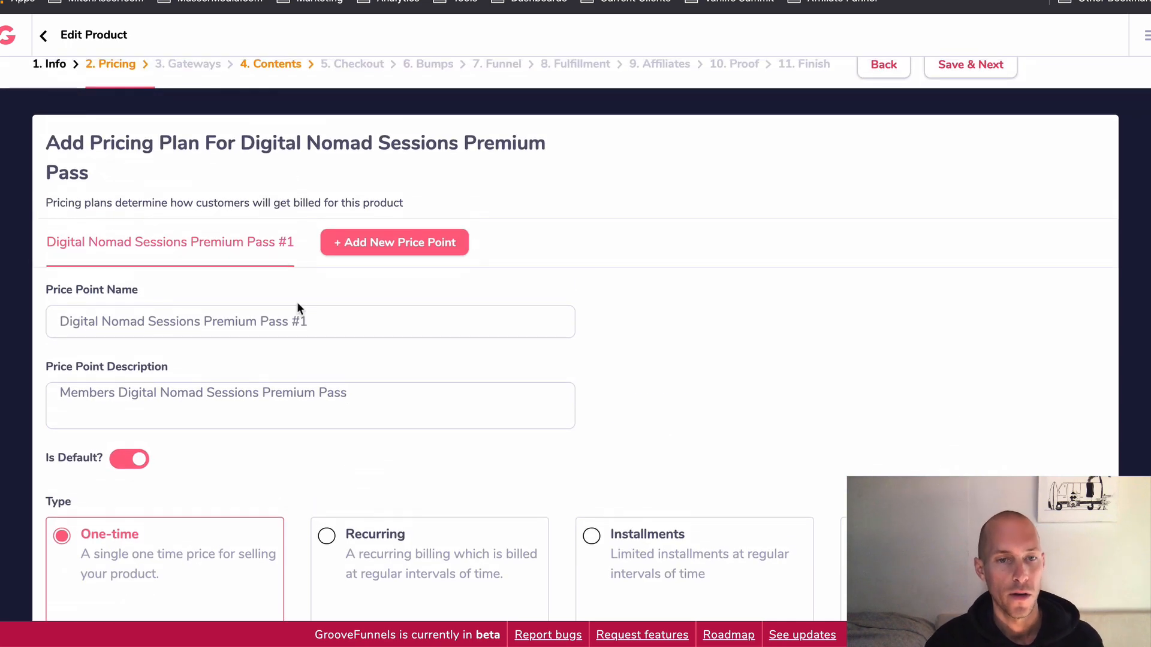
scroll(297, 301, "down", 3)
left_click(111, 560)
type("1")
double_click(111, 547)
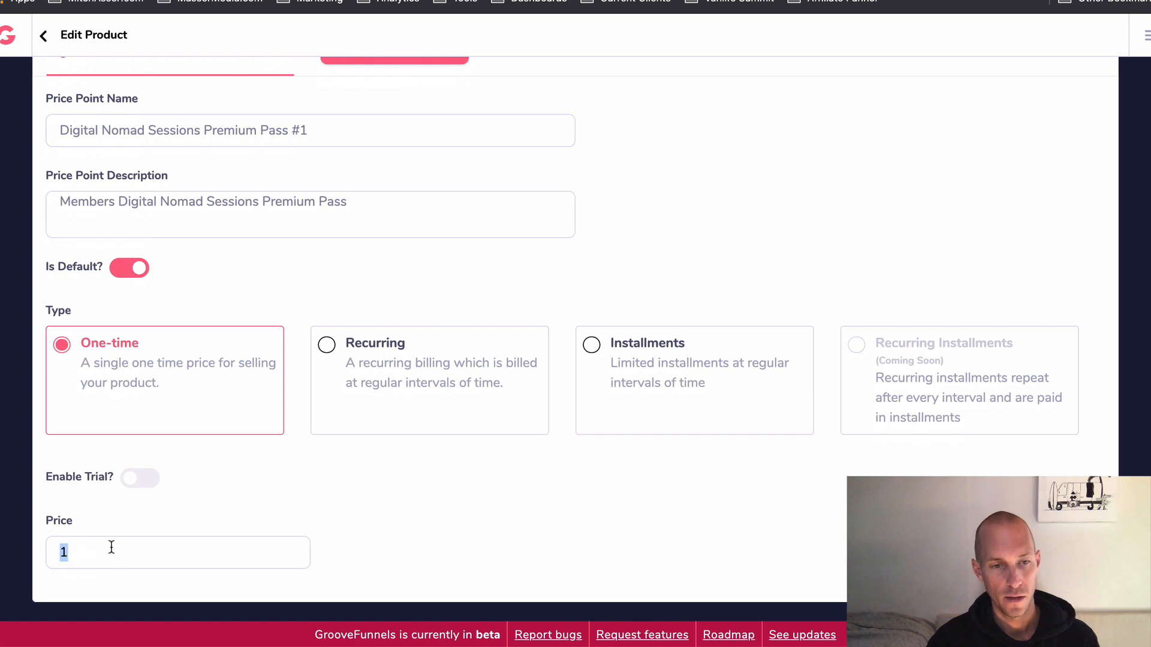
type("67")
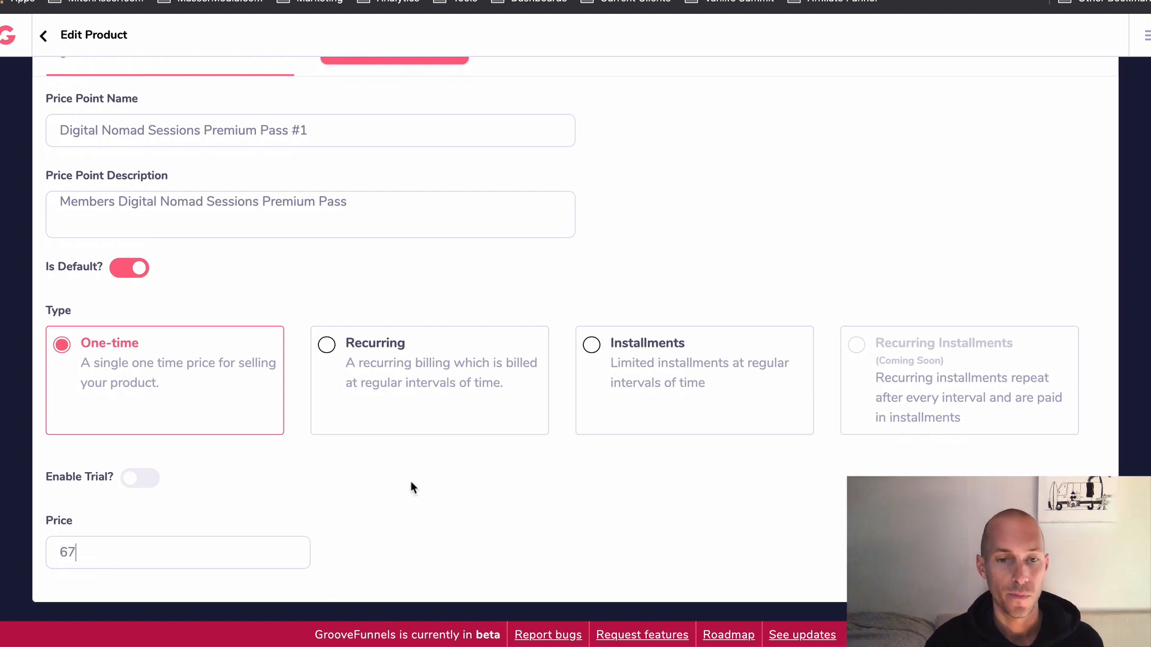
left_click(426, 515)
Add a second price point to the pricing plan and set its type to Installments.
scroll(702, 258, "up", 3)
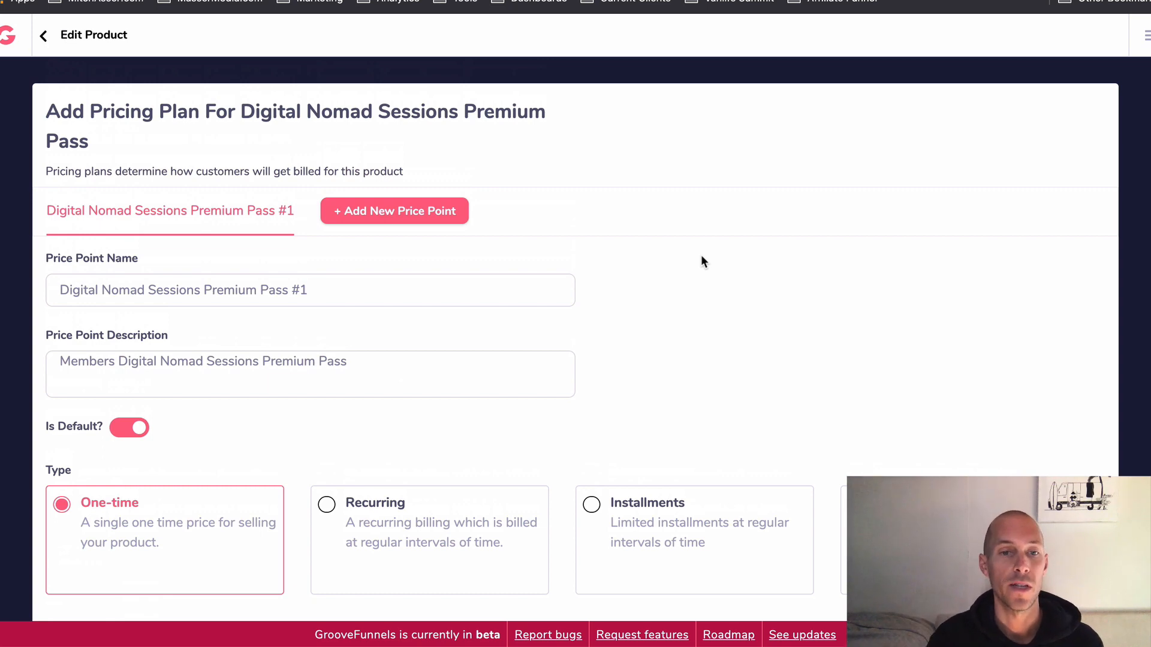
scroll(264, 527, "down", 3)
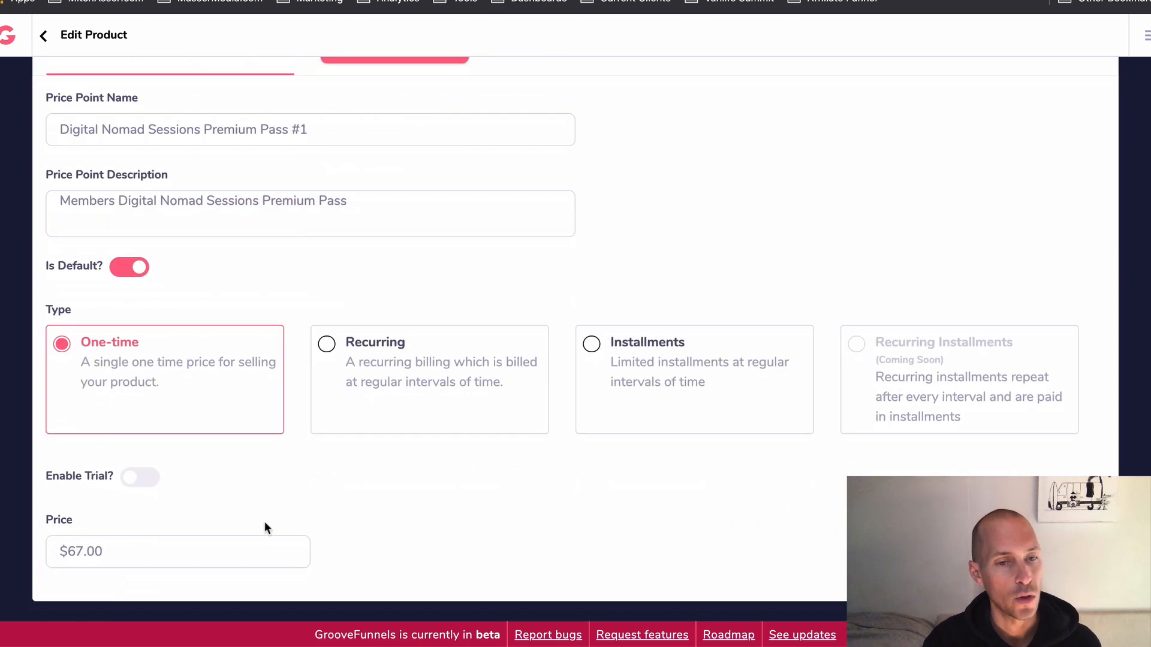
scroll(752, 162, "up", 4)
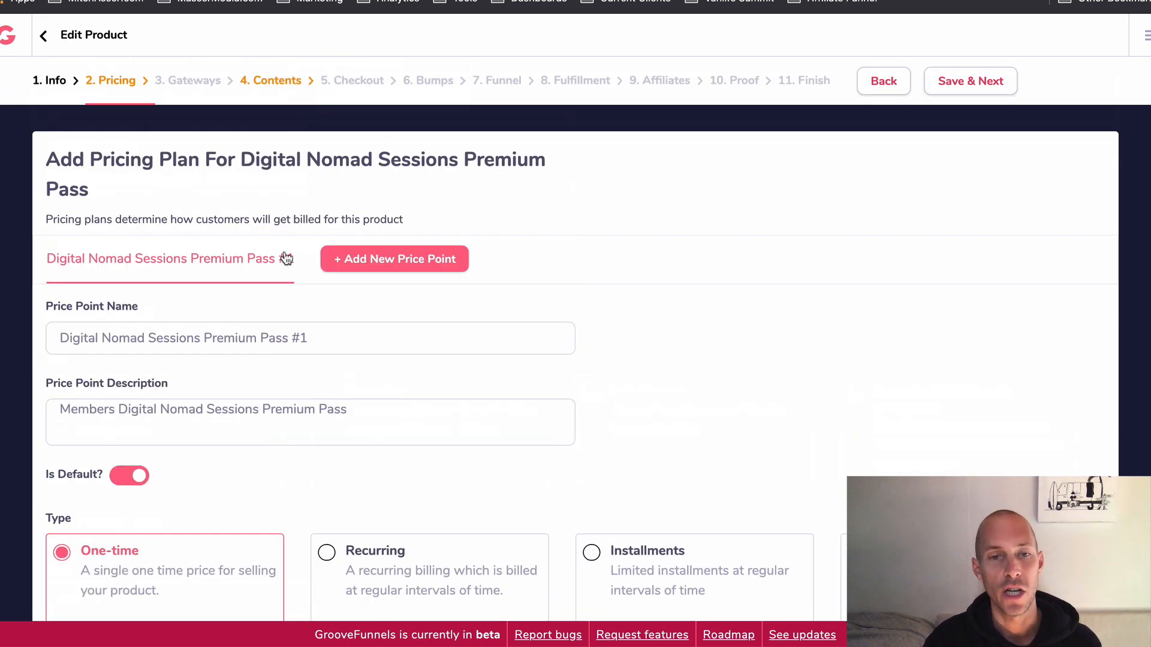
left_click(369, 261)
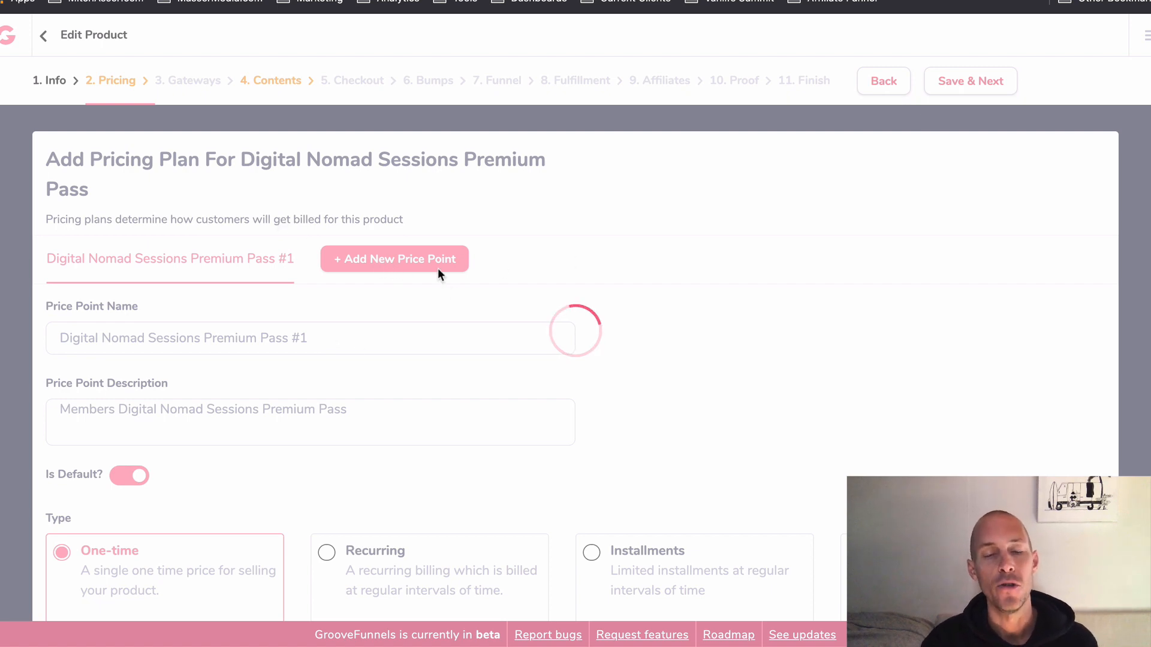
scroll(494, 393, "up", 3)
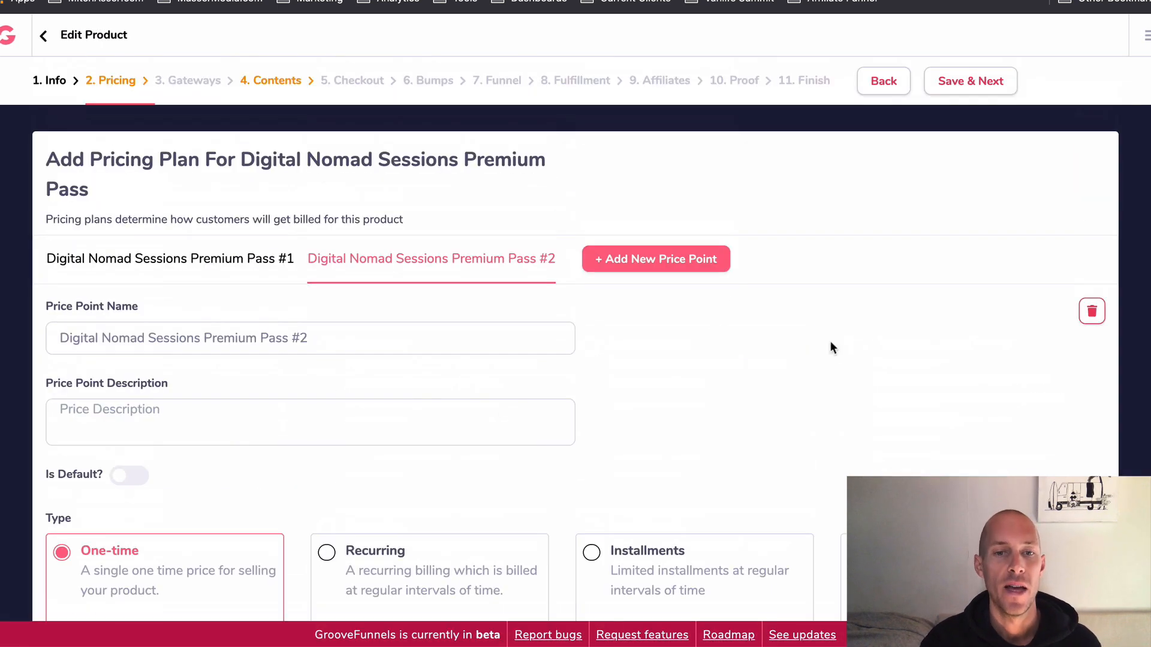
scroll(158, 352, "down", 3)
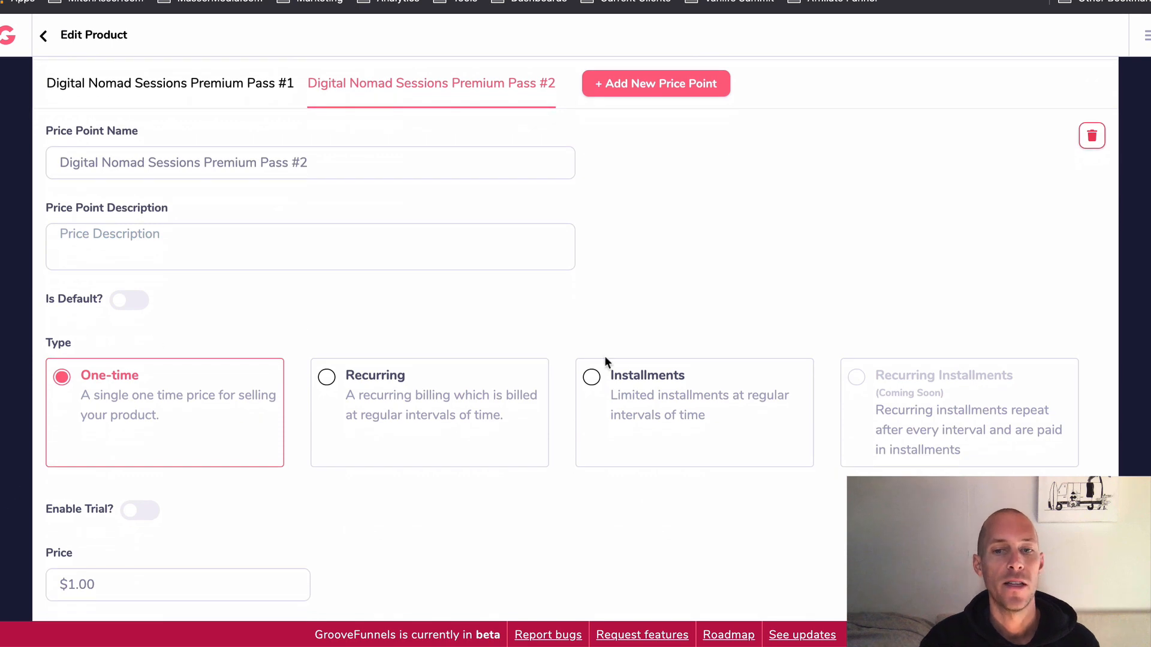
left_click(621, 369)
scroll(98, 519, "down", 2)
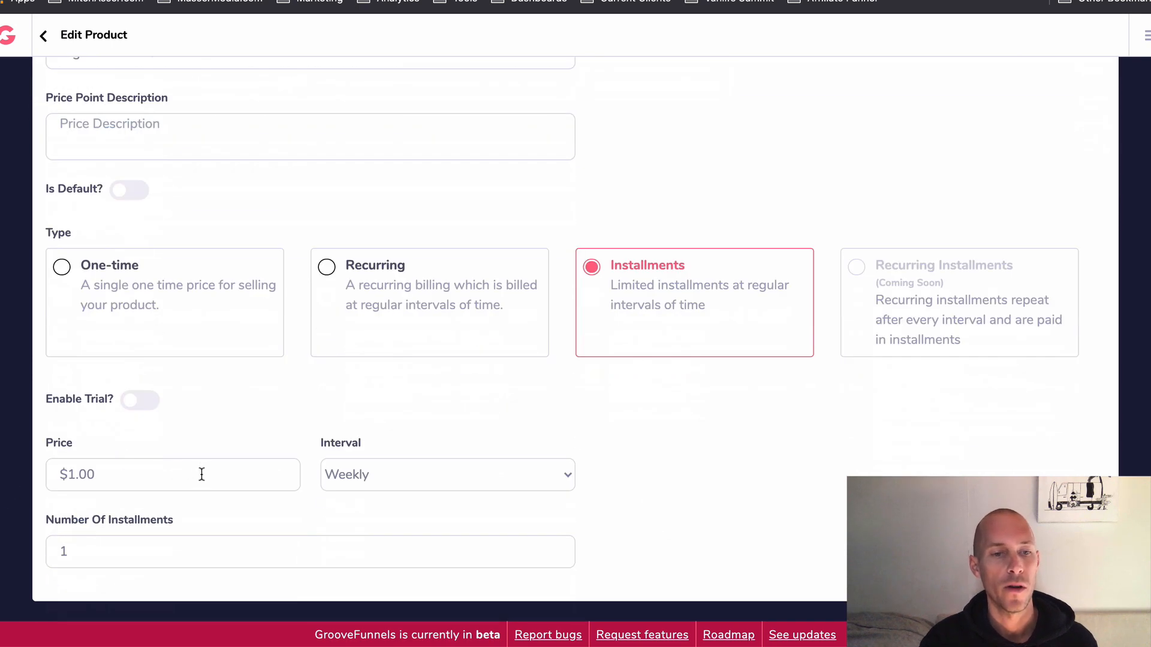
Set the second price point to 2 installments of $37 at a Monthly interval.
left_click(201, 475)
left_click(566, 475)
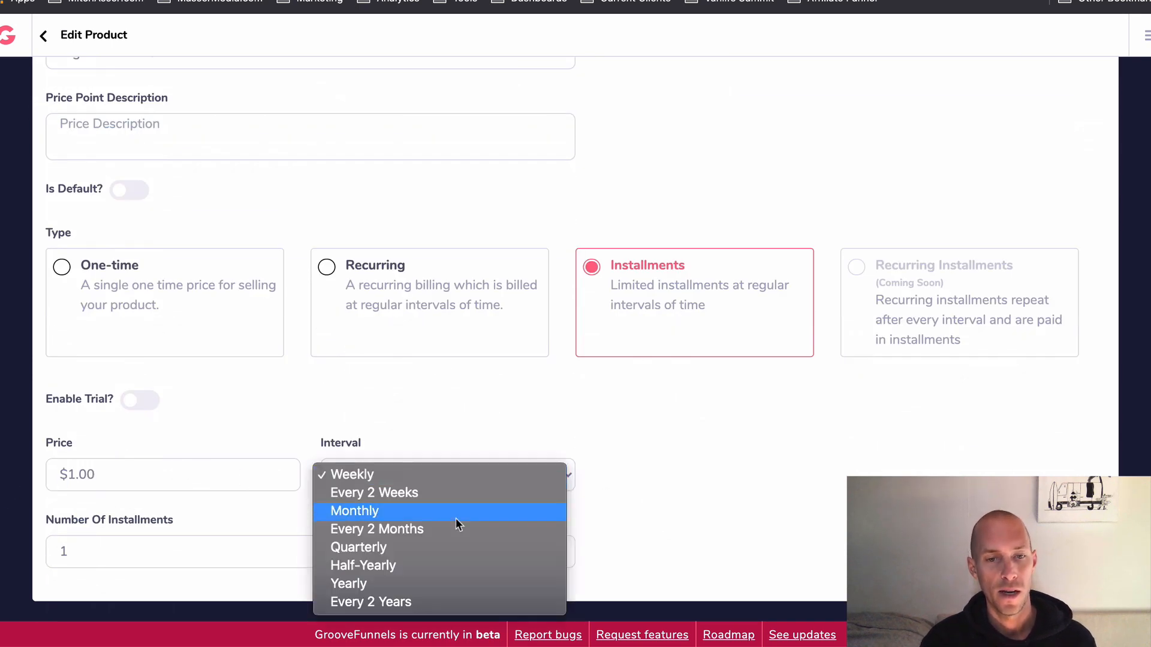
left_click(456, 519)
double_click(101, 475)
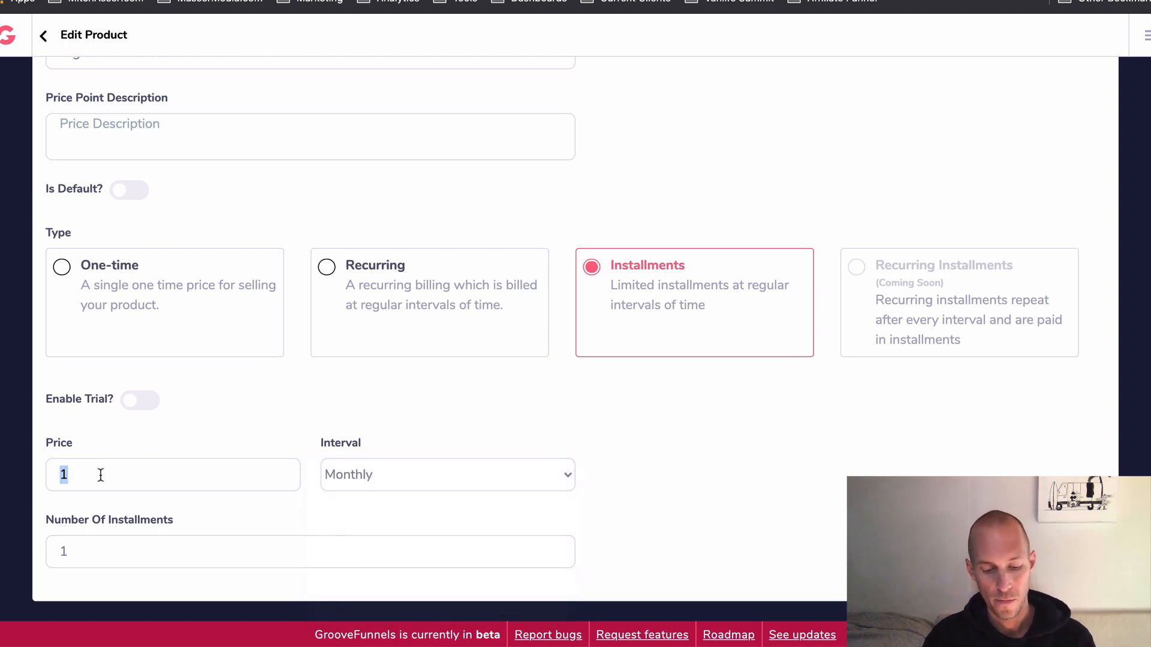
type("37")
left_click(103, 555)
double_click(103, 555)
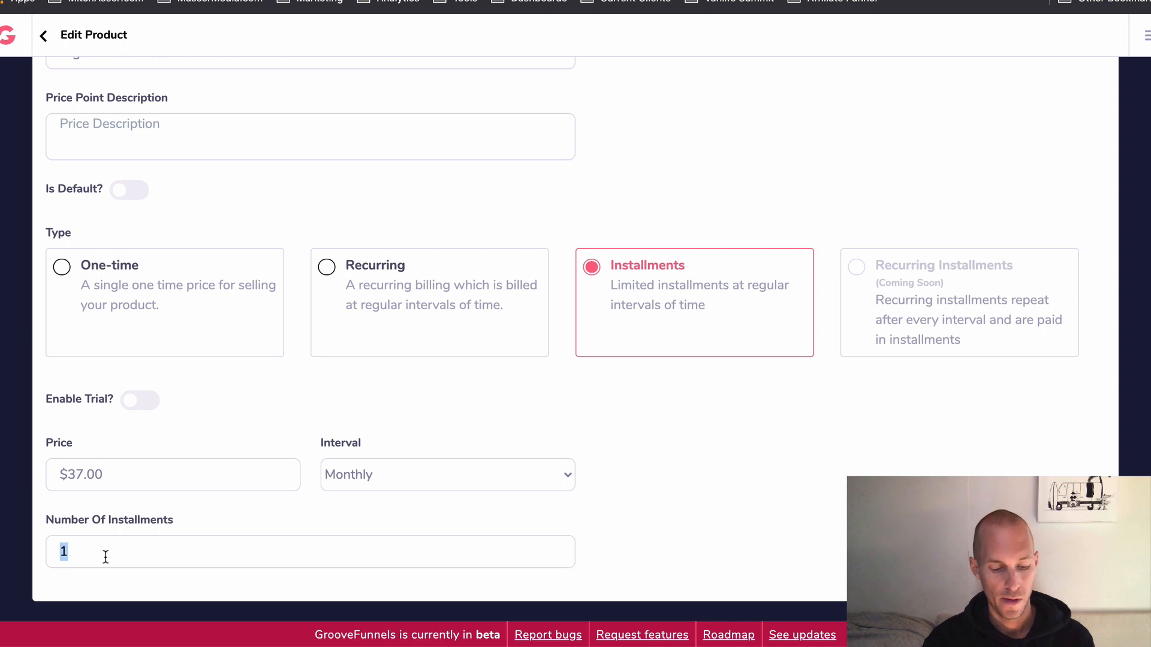
type("2")
scroll(677, 66, "up", 5)
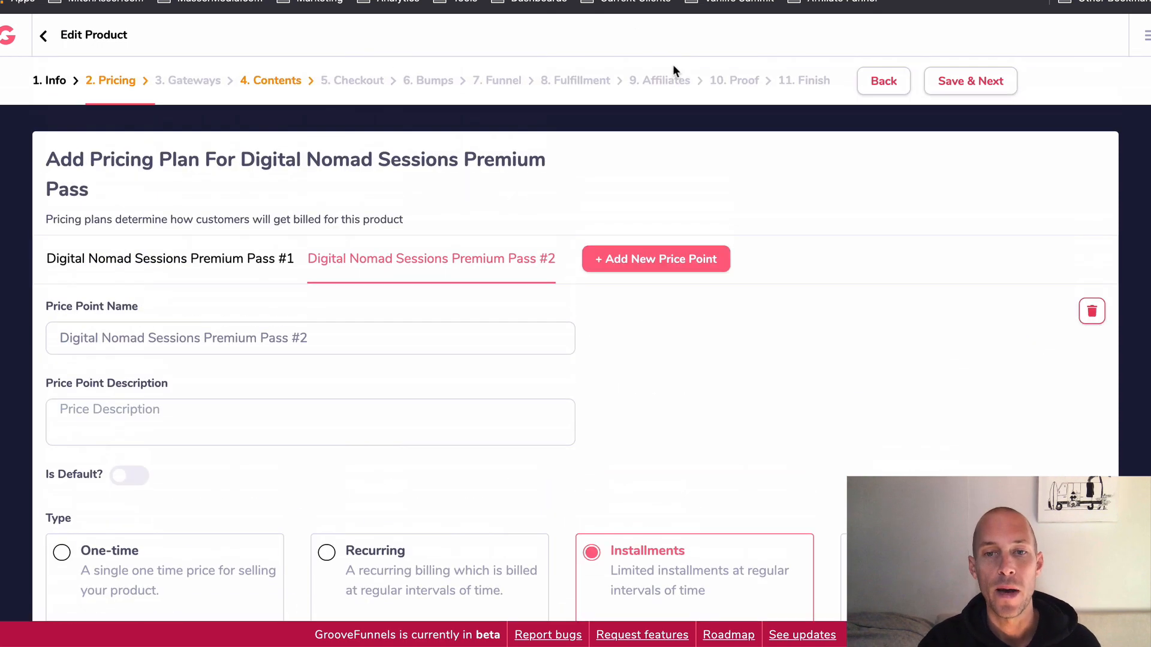
scroll(804, 390, "down", 5)
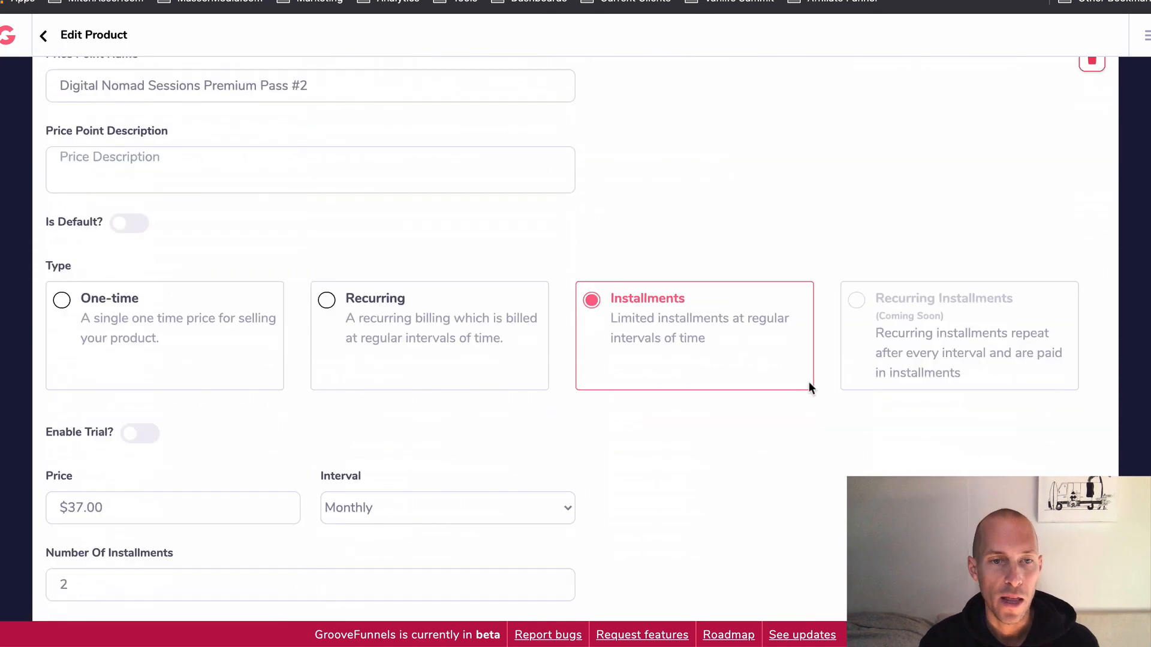
scroll(685, 315, "up", 5)
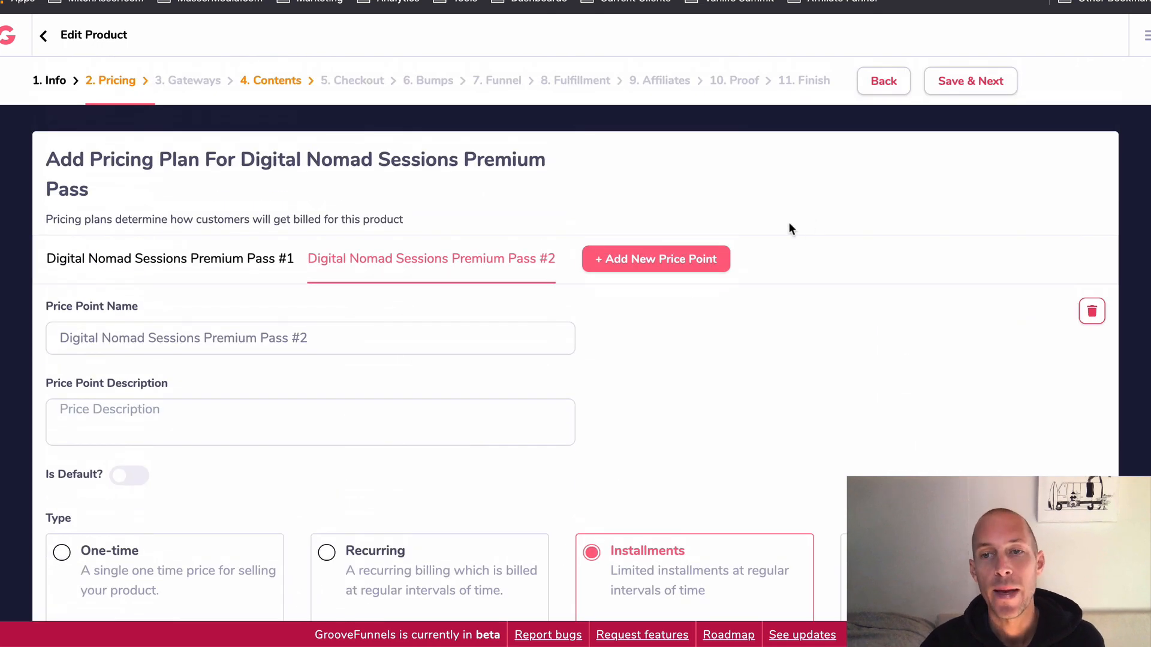
Switch the second price point's type to Recurring and back to Installments.
scroll(742, 429, "down", 5)
left_click(315, 299)
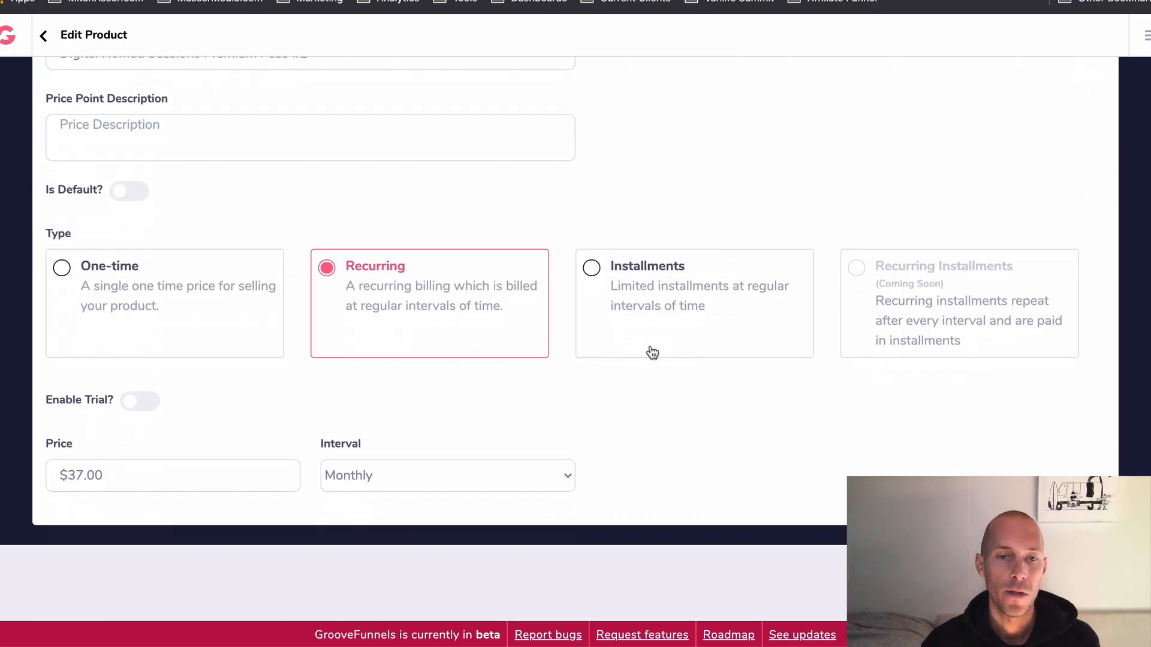
left_click(749, 288)
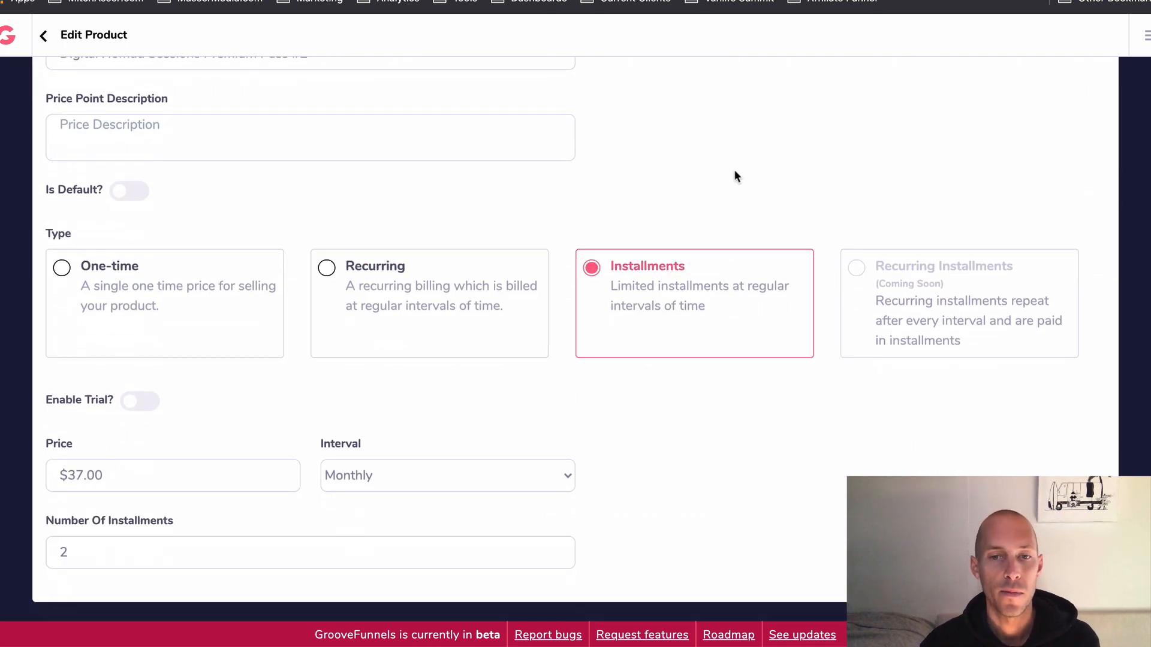
scroll(725, 205, "up", 5)
Add a third price point and enable a trial with a $0.00 initial price and a 14-day initial period.
left_click(656, 258)
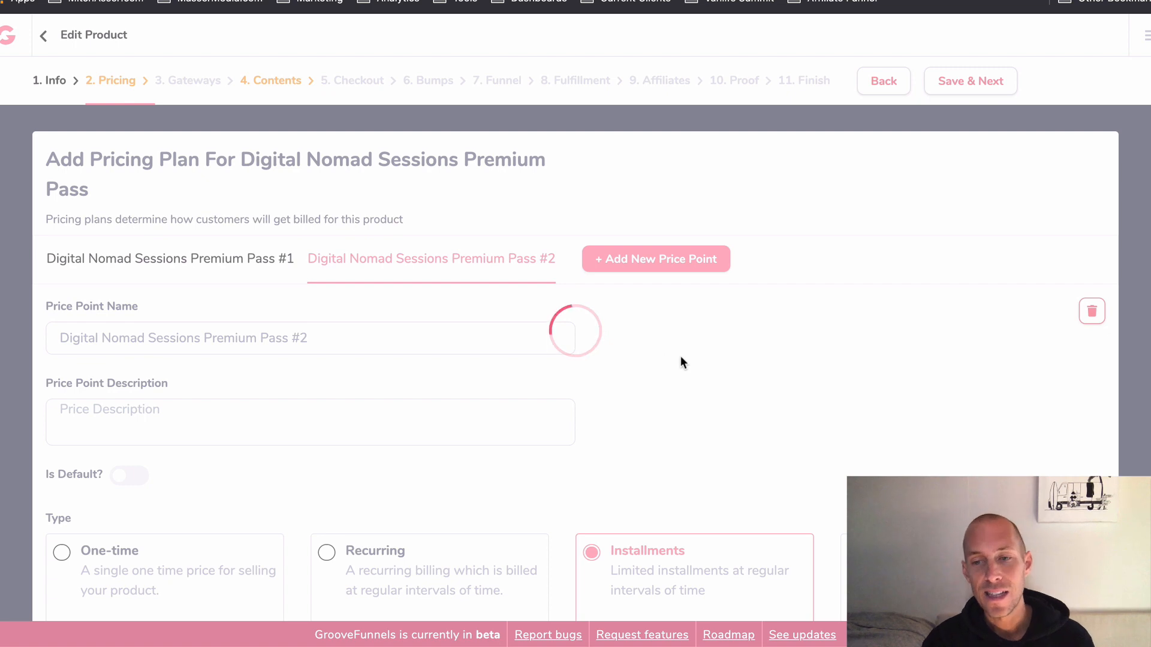
scroll(689, 358, "down", 4)
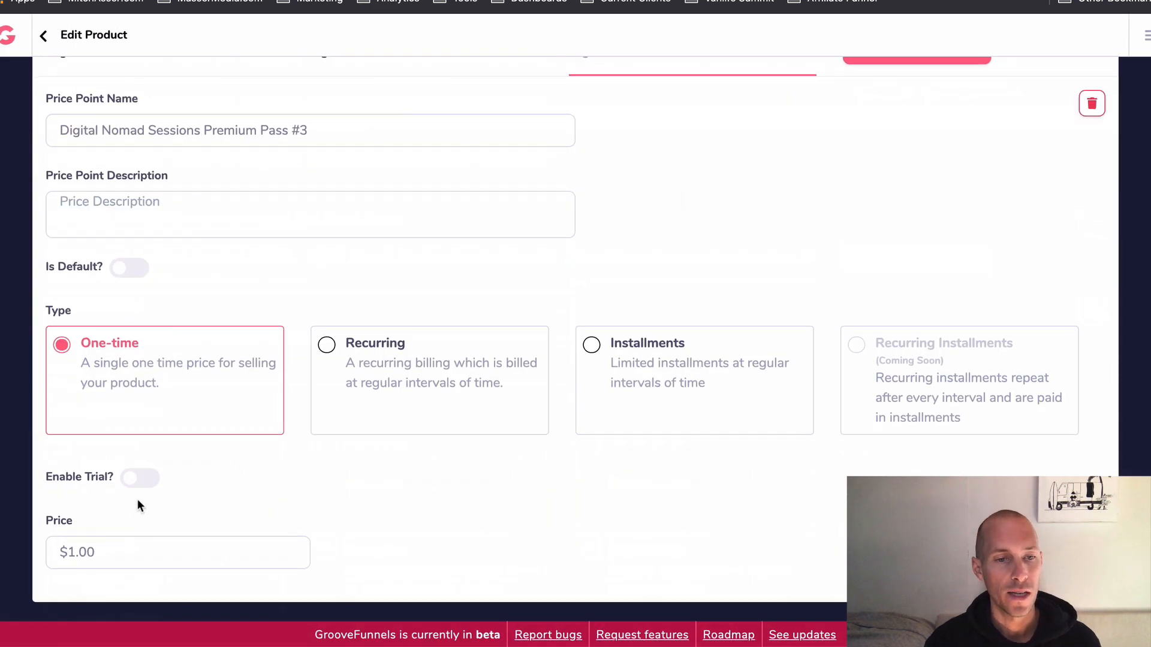
left_click(139, 480)
scroll(138, 496, "down", 2)
left_click(157, 456)
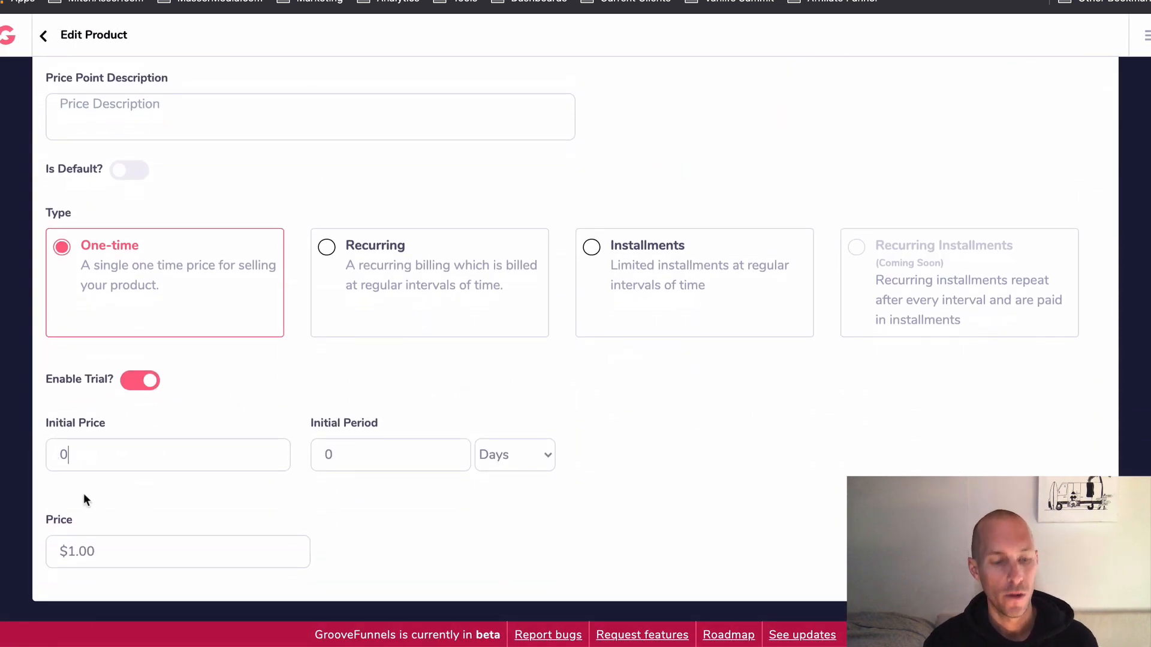
left_click(357, 457)
type("14")
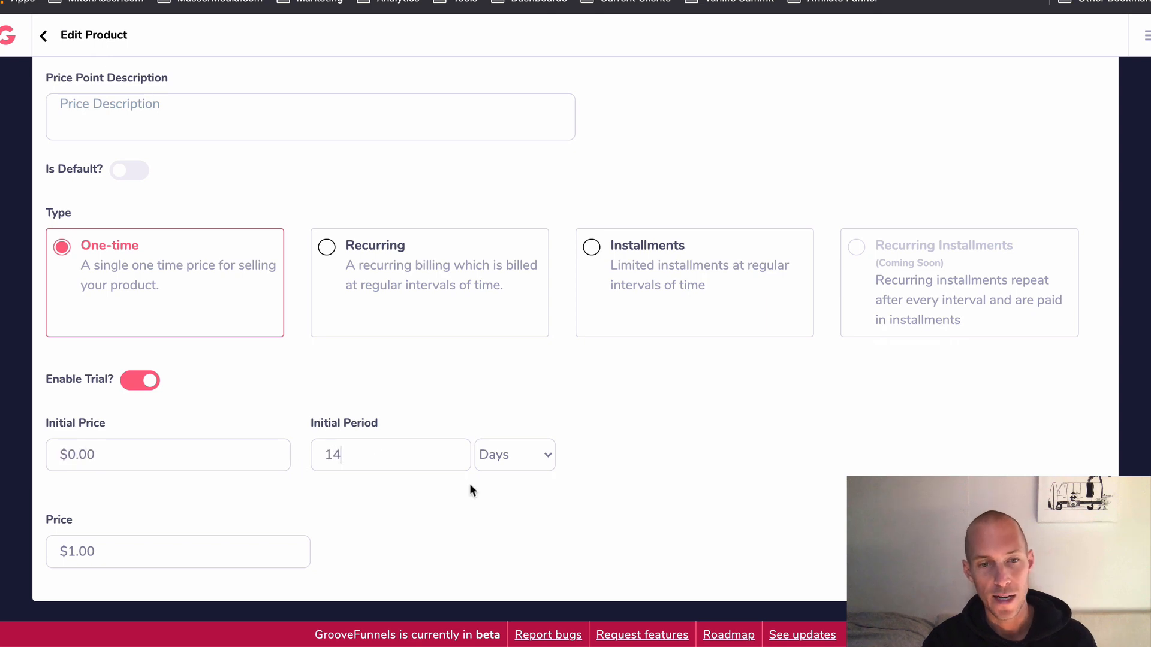
left_click(141, 546)
left_click(522, 455)
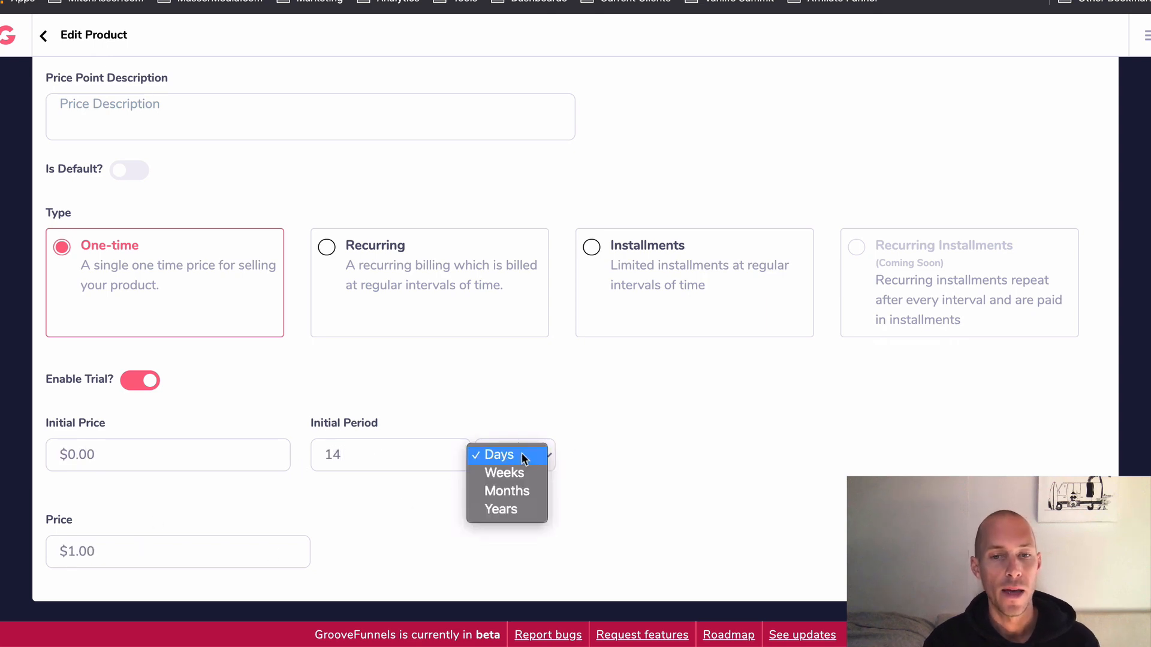
left_click(531, 455)
Make the third price point Recurring with a price of $67.00 at a Monthly interval.
left_click(326, 247)
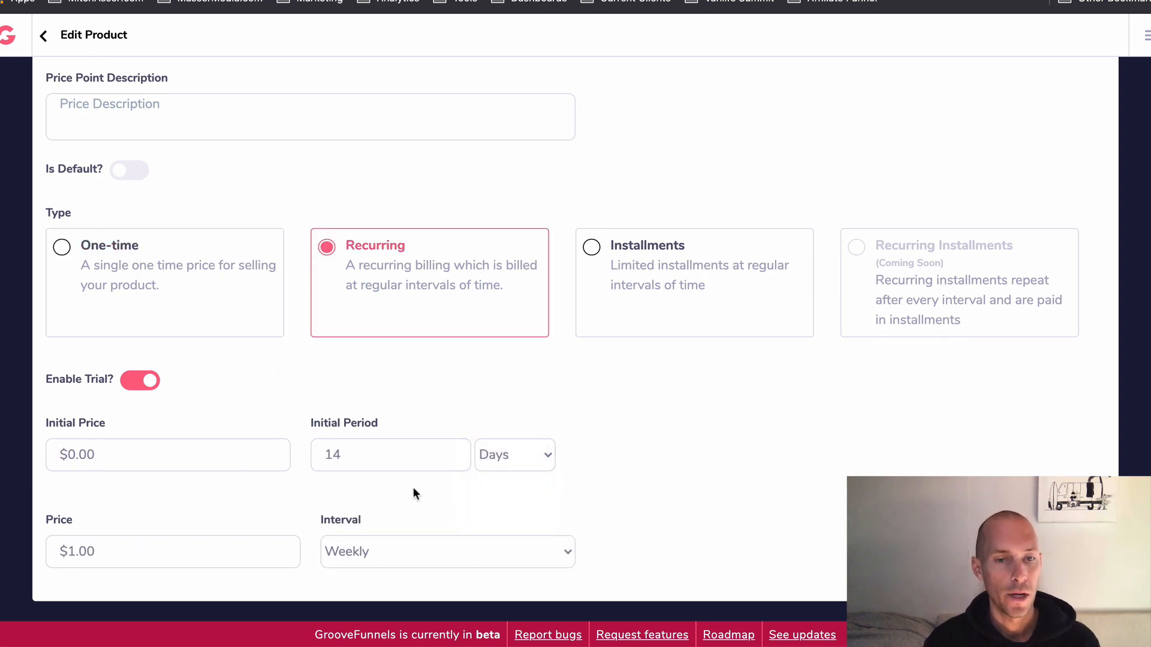
left_click(113, 454)
left_click(42, 609)
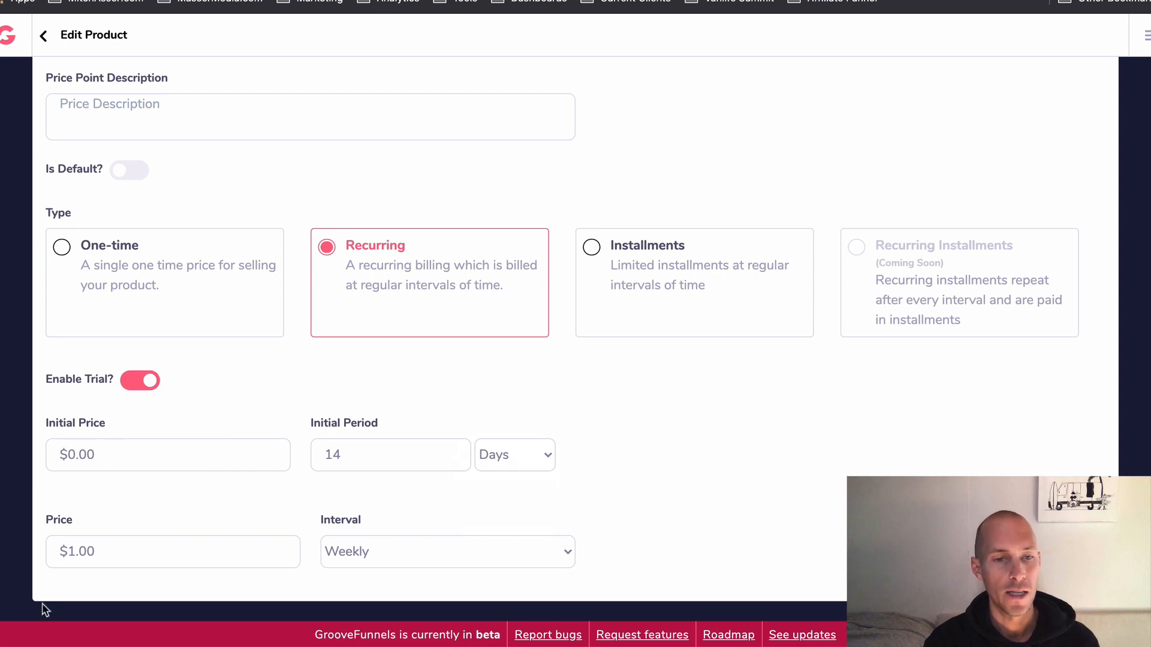
double_click(157, 550)
type("678")
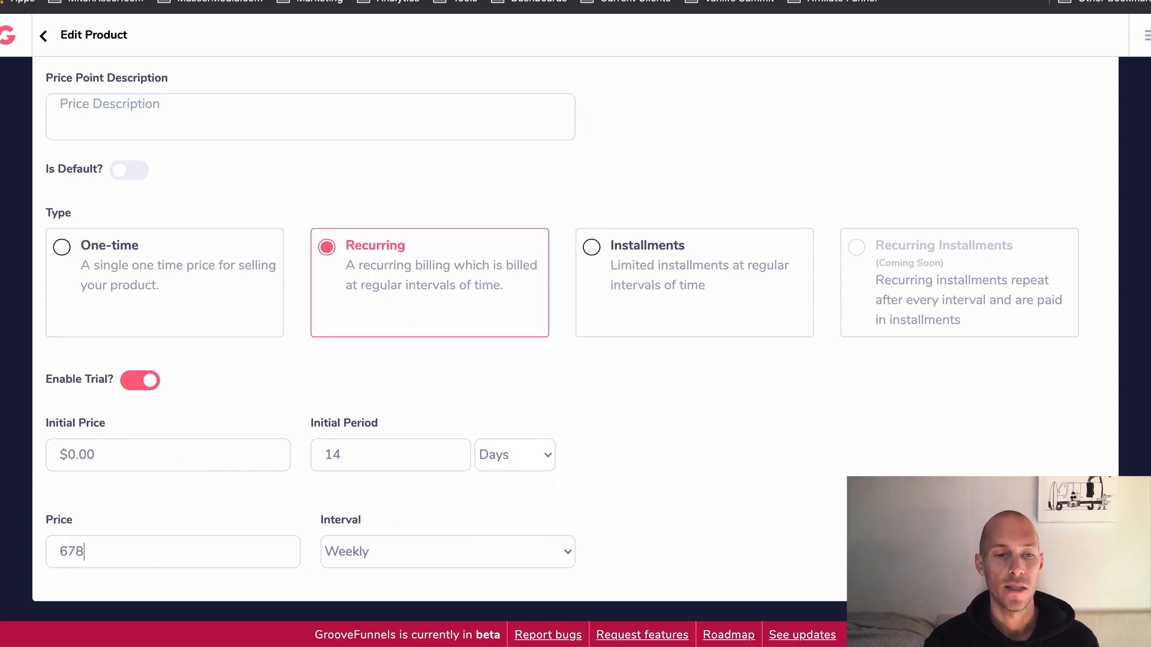
left_click(328, 560)
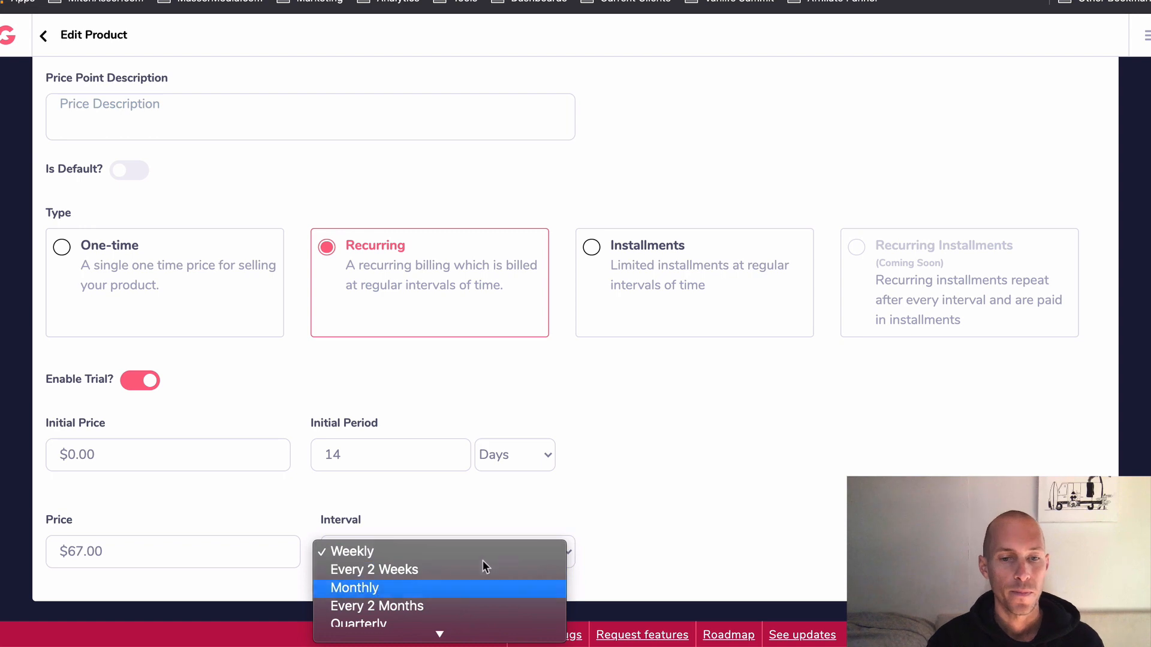
left_click(483, 584)
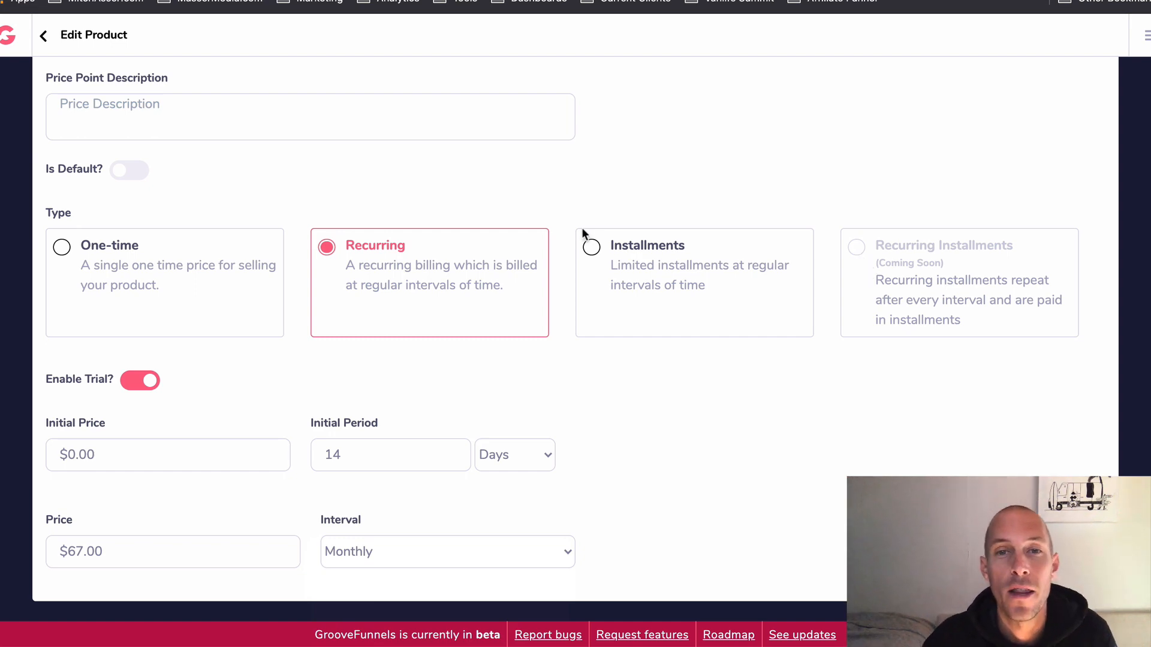
Delete the third price point from the pricing plan.
scroll(628, 195, "up", 5)
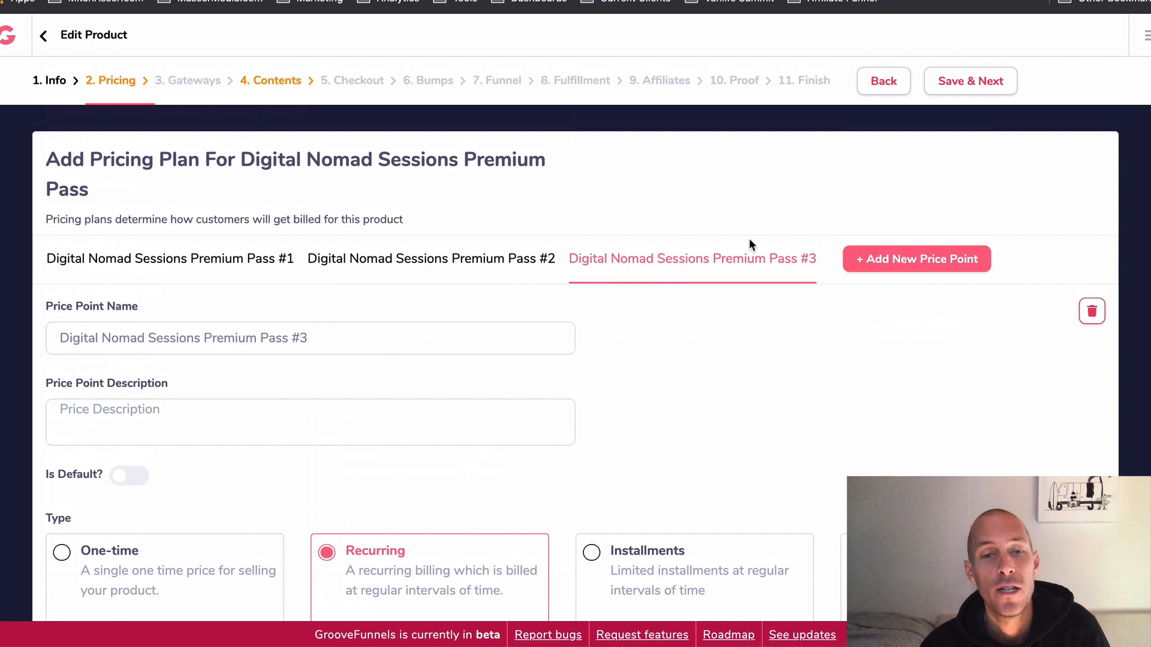
left_click(1092, 311)
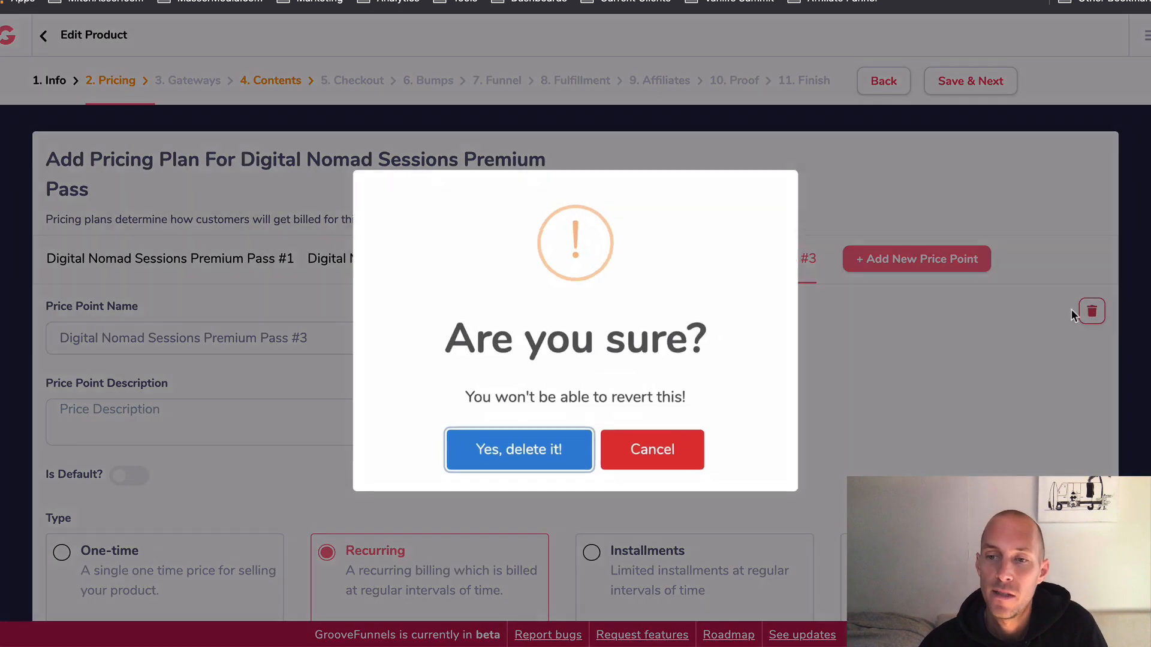
left_click(497, 444)
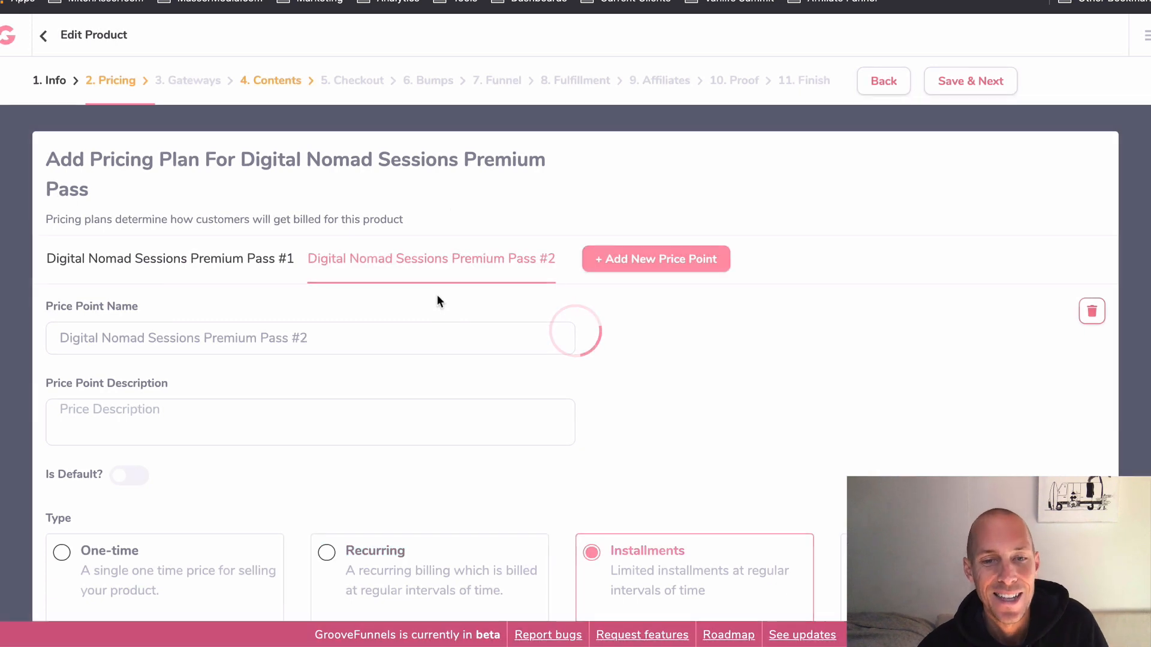
Fill in the second price point's description with "Digital Nomad Sessions Premium Pass #2" and save the pricing plan.
scroll(599, 342, "down", 4)
scroll(650, 360, "up", 5)
left_click(1012, 82)
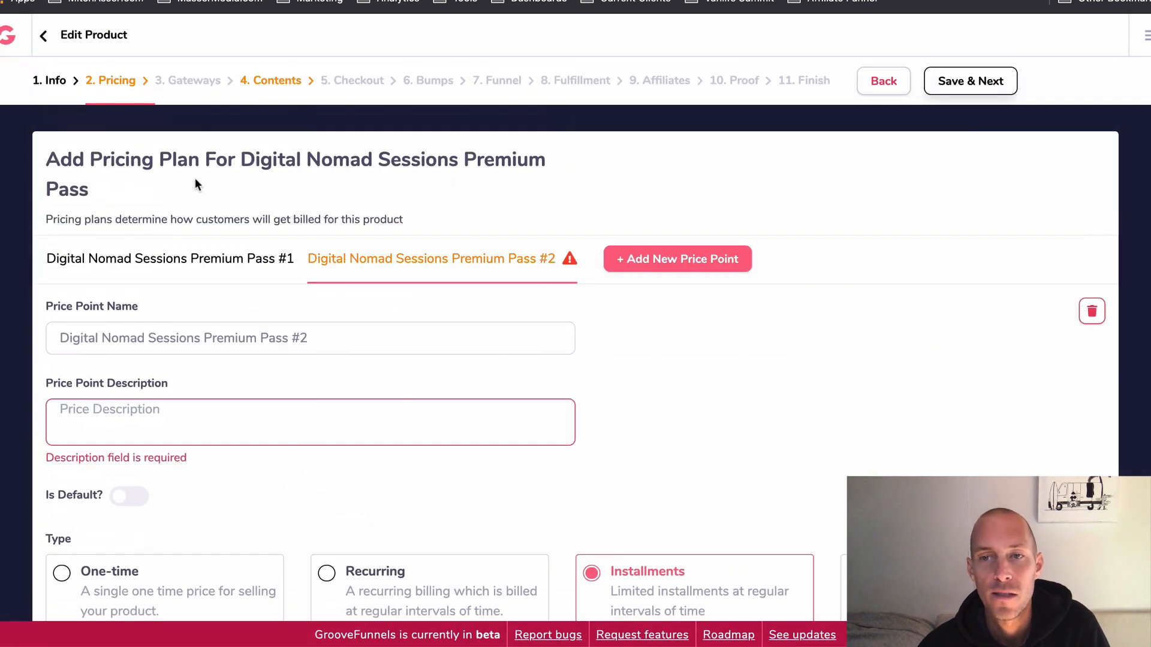
triple_click(297, 337)
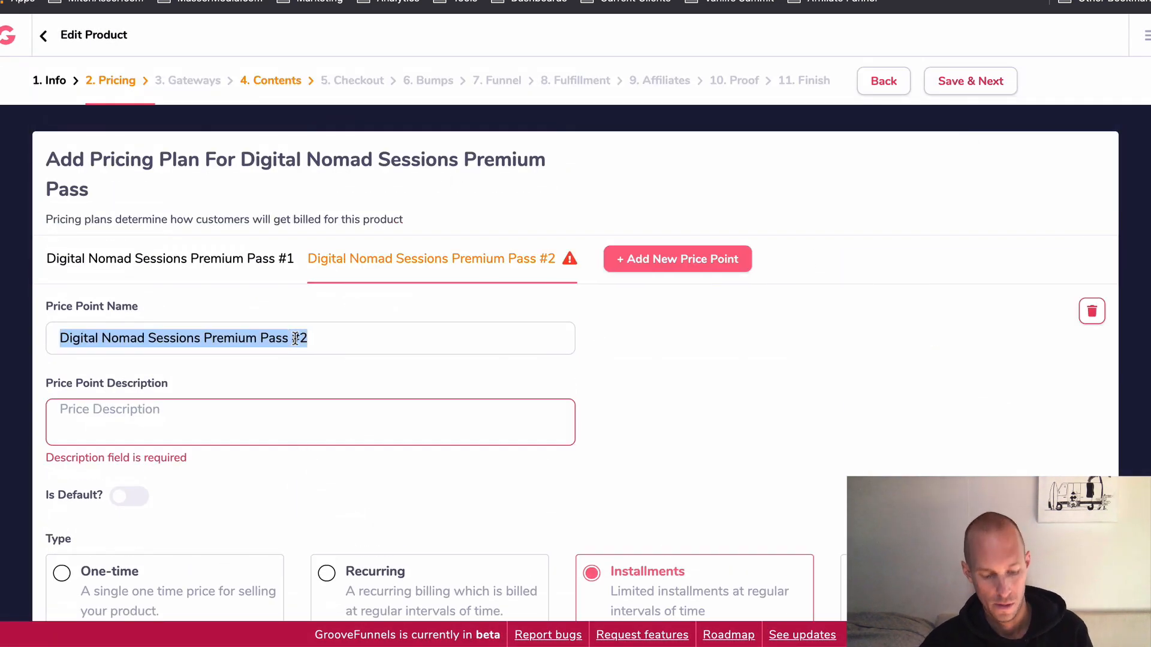
key("ctrl+c")
left_click(300, 420)
key("ctrl+v")
left_click(988, 81)
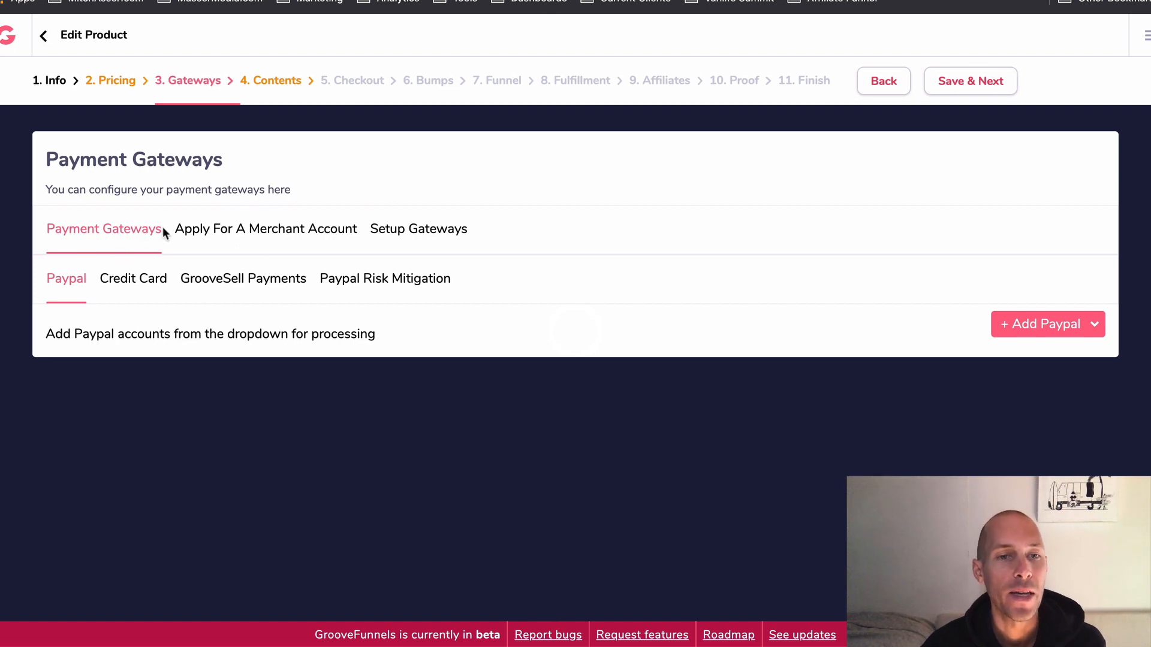
Review the Groovepay merchant account fees and the payment gateways already set up.
left_click(226, 229)
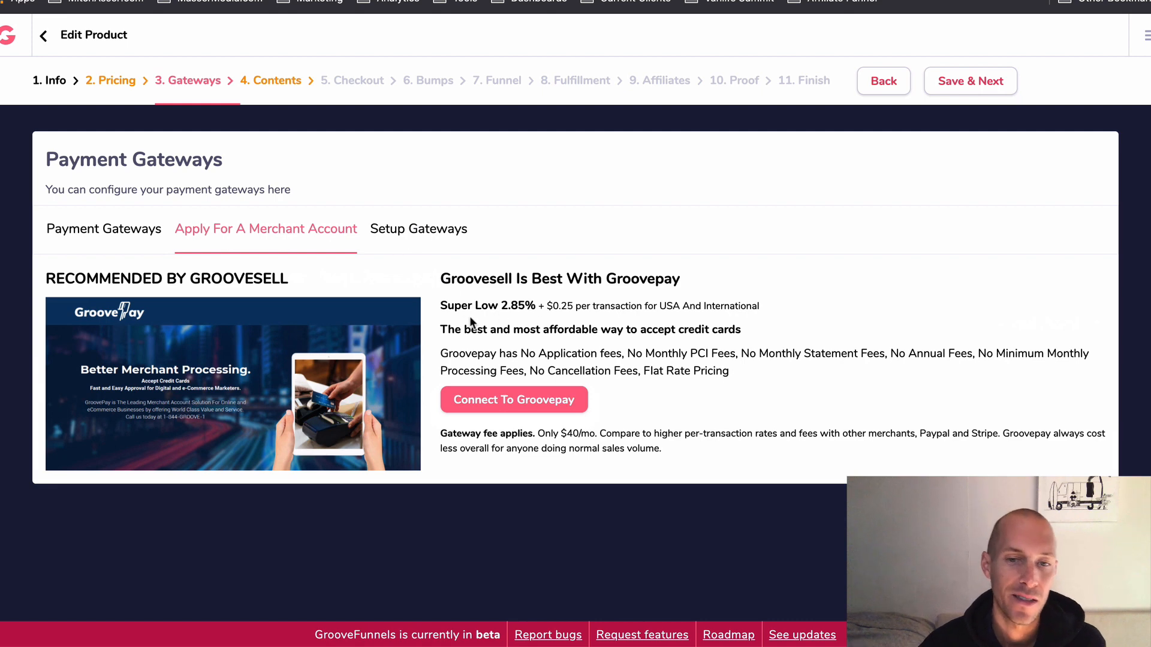
left_click_drag(470, 329, 741, 330)
triple_click(561, 307)
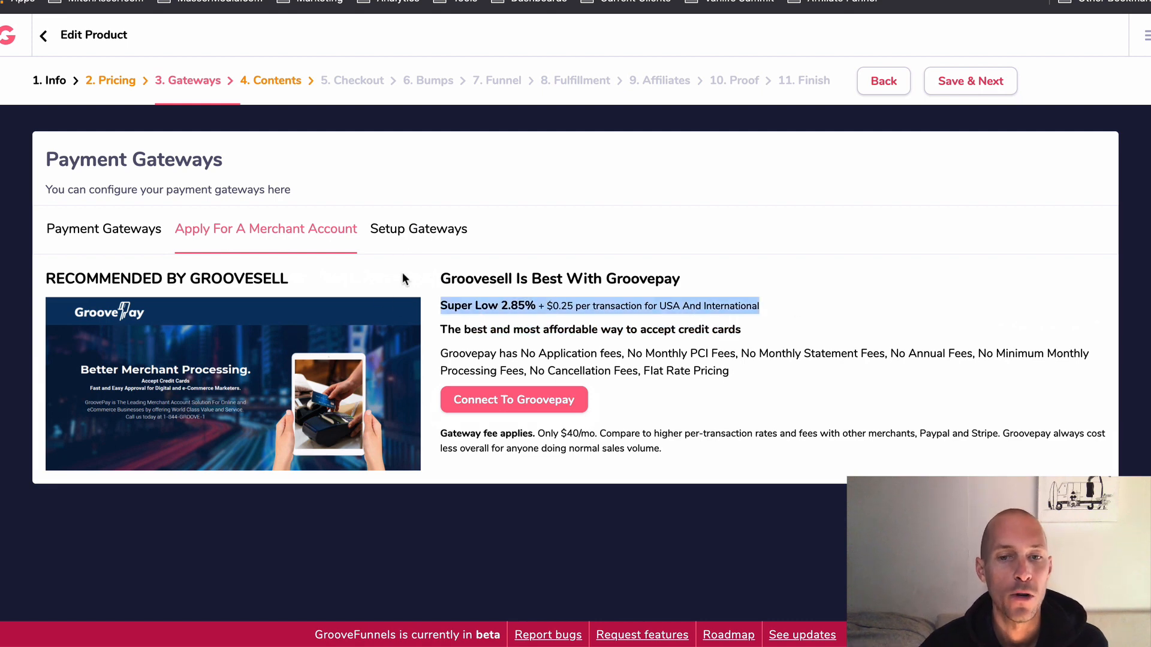
left_click_drag(539, 433, 662, 449)
left_click(494, 296)
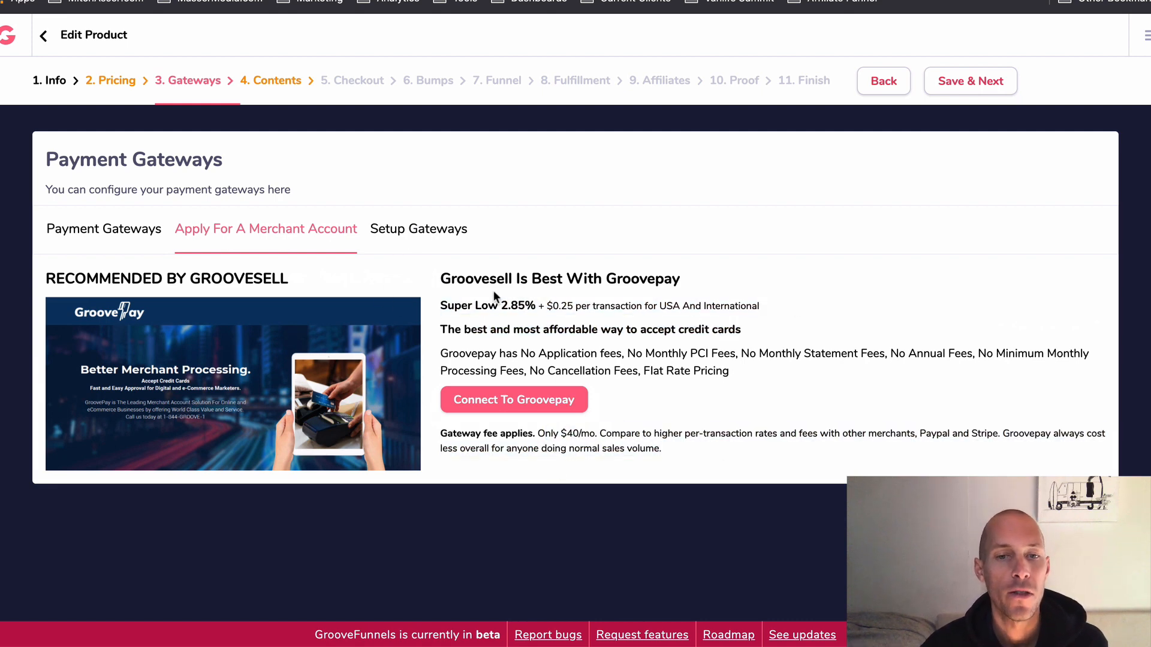
left_click(449, 237)
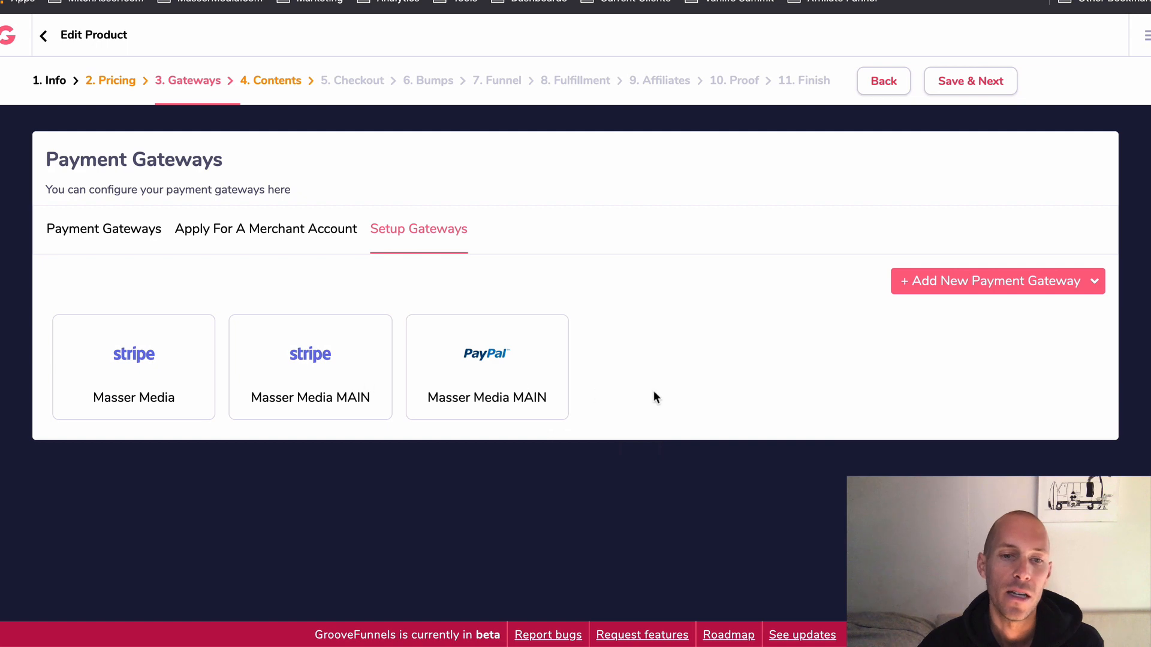
Add the Masser Media MAIN PayPal account to the product's payment gateways with a value of 100.
left_click(117, 237)
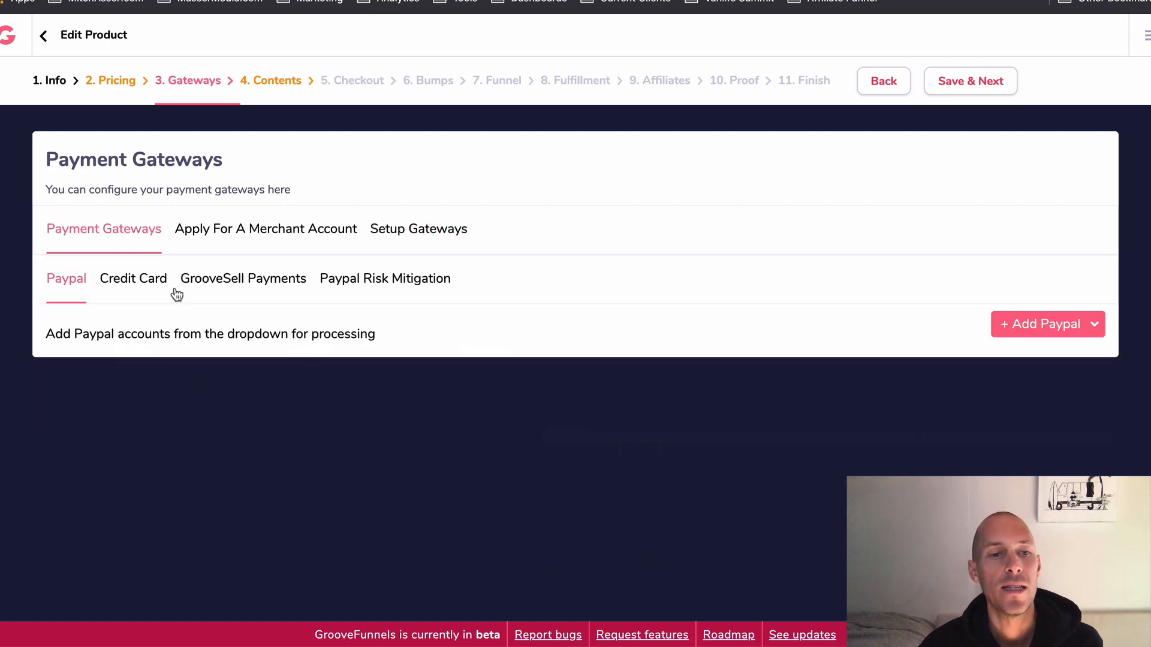
left_click(1095, 325)
left_click(1037, 359)
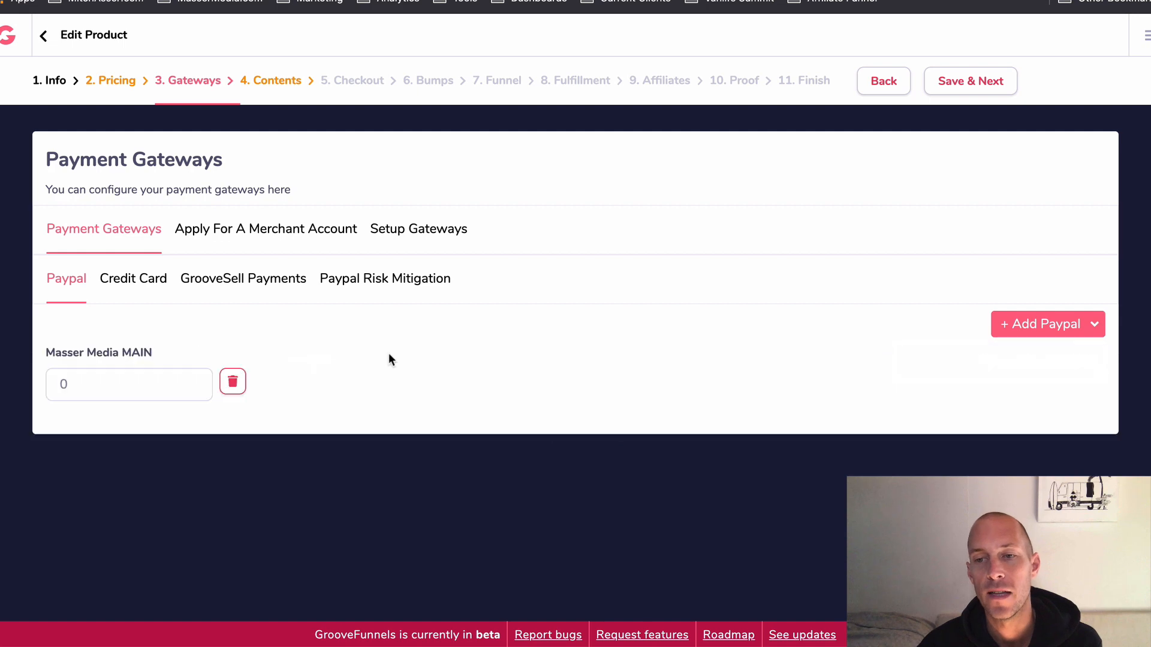
double_click(133, 390)
type("10")
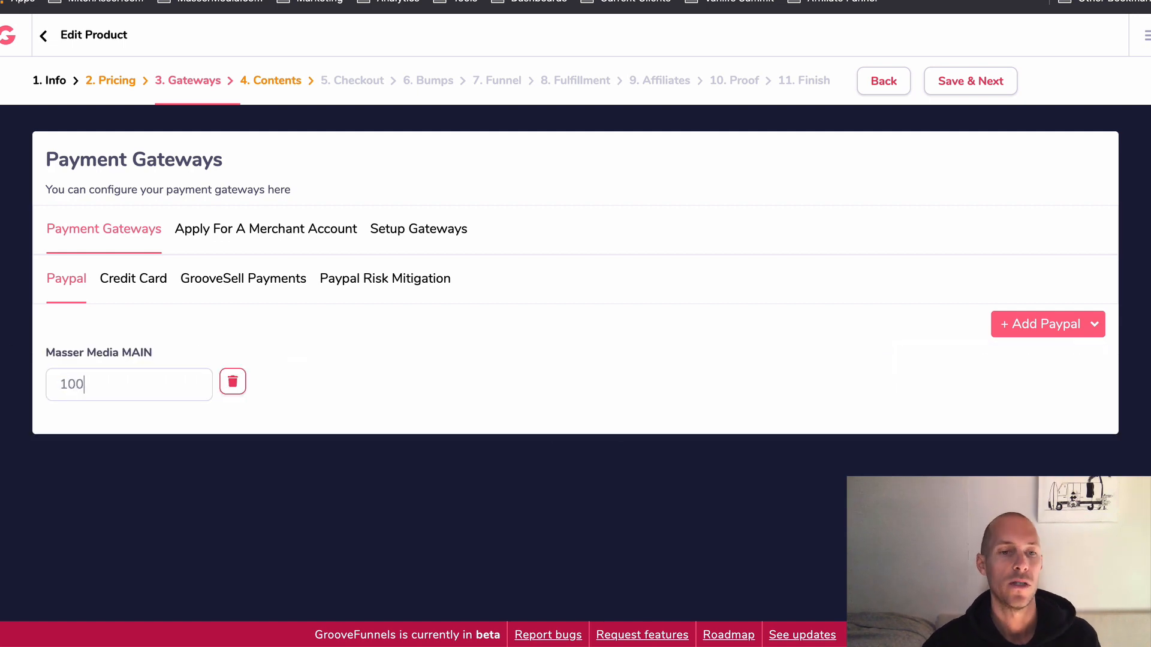
type("0")
Add Masser Media and Masser Media MAIN as the product's credit card gateways.
left_click(128, 284)
left_click(998, 321)
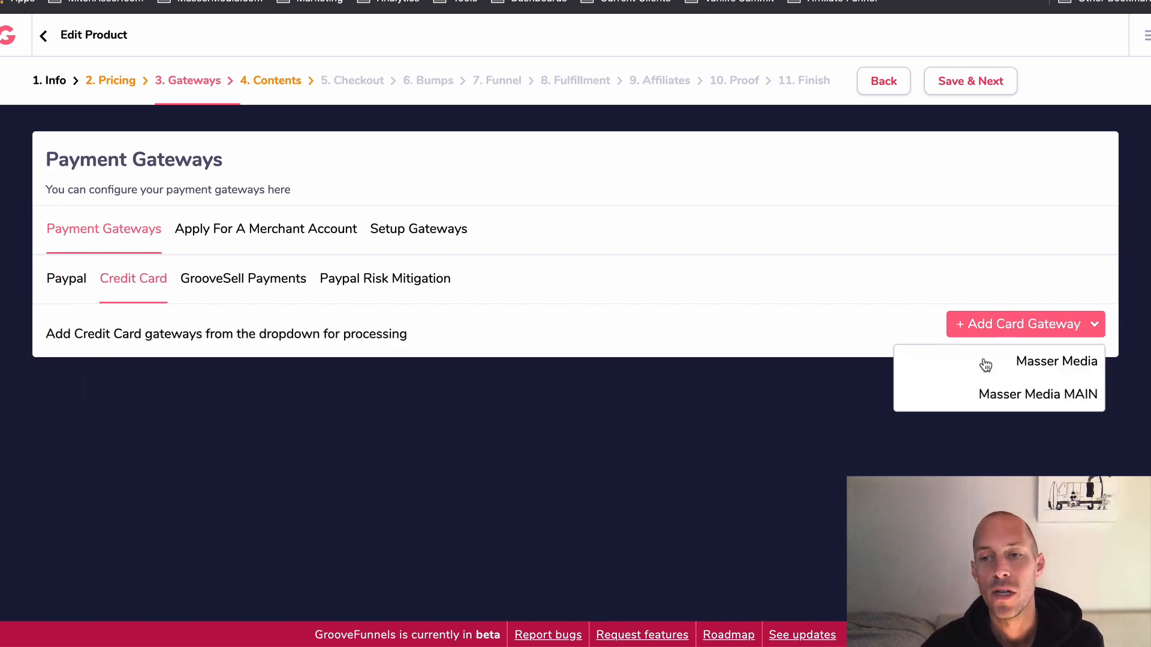
left_click(984, 361)
left_click(1061, 335)
left_click(1054, 393)
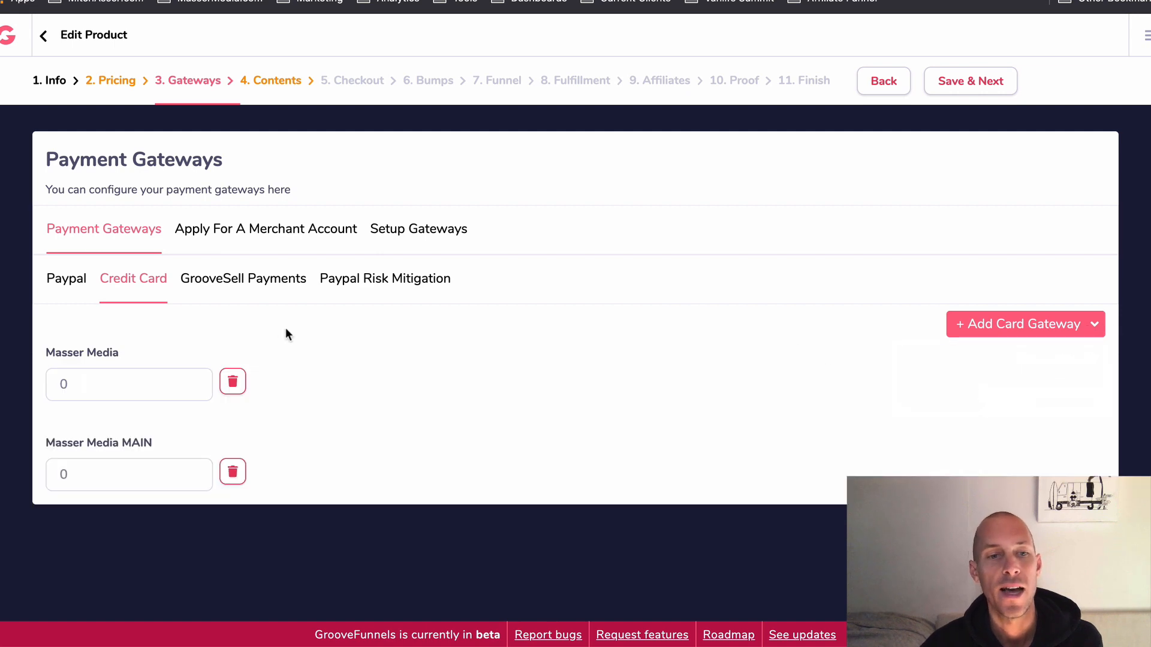
Set both credit card gateways to 50 and save the gateway settings.
double_click(114, 384)
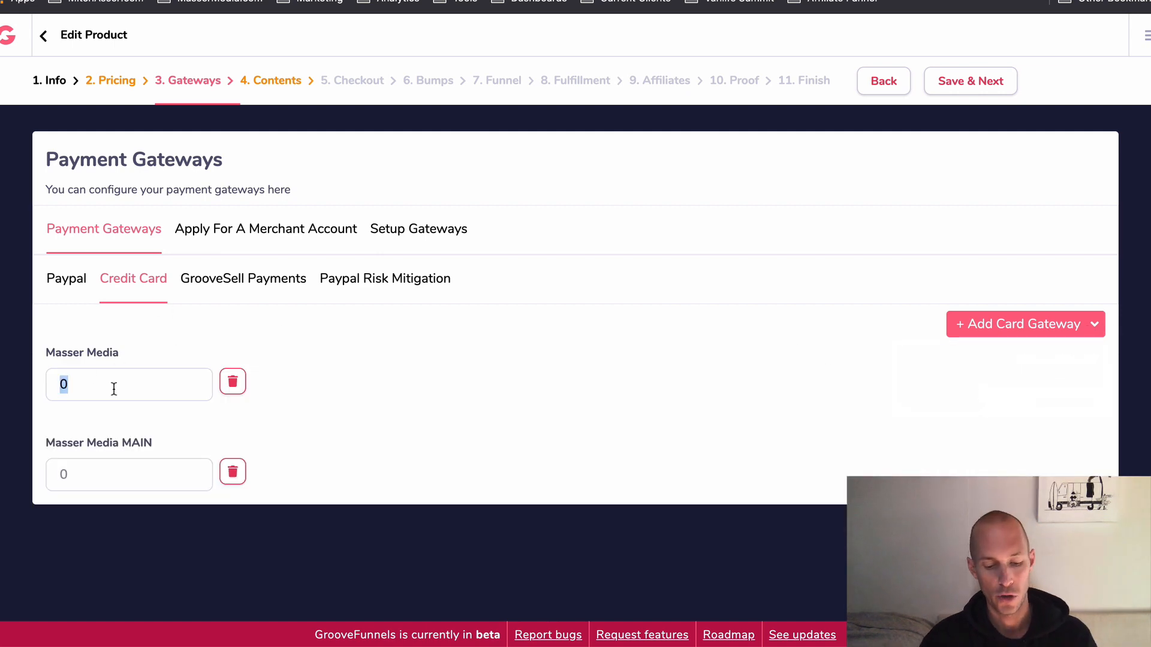
type("50")
key("Tab")
key("Tab")
type("50")
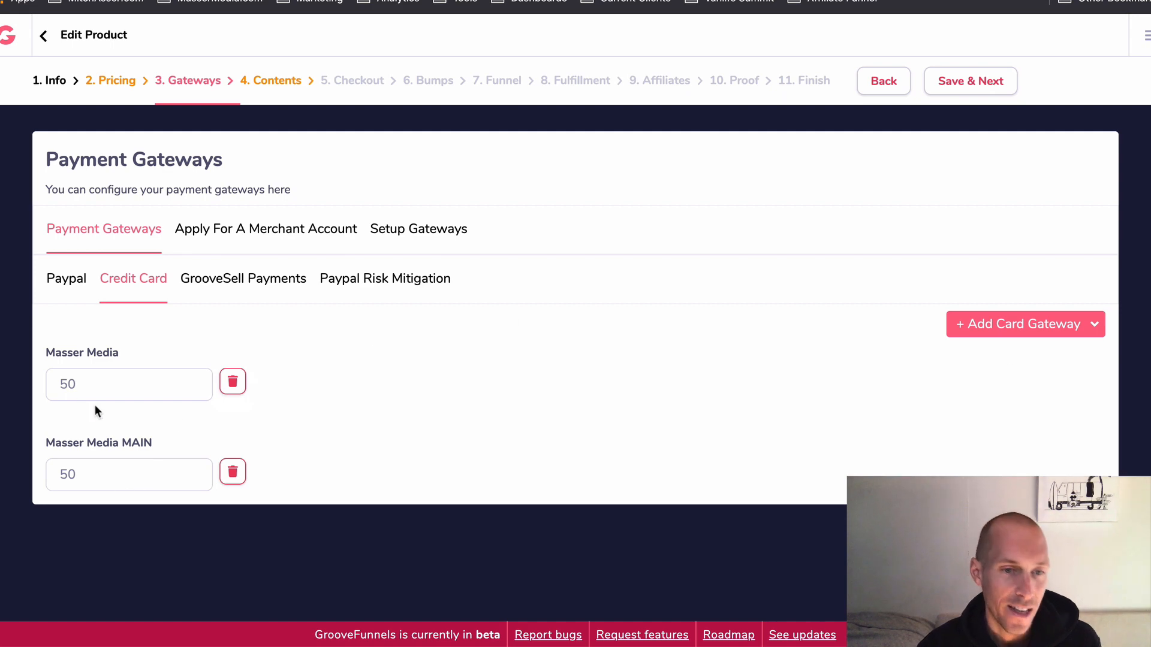
left_click(109, 385)
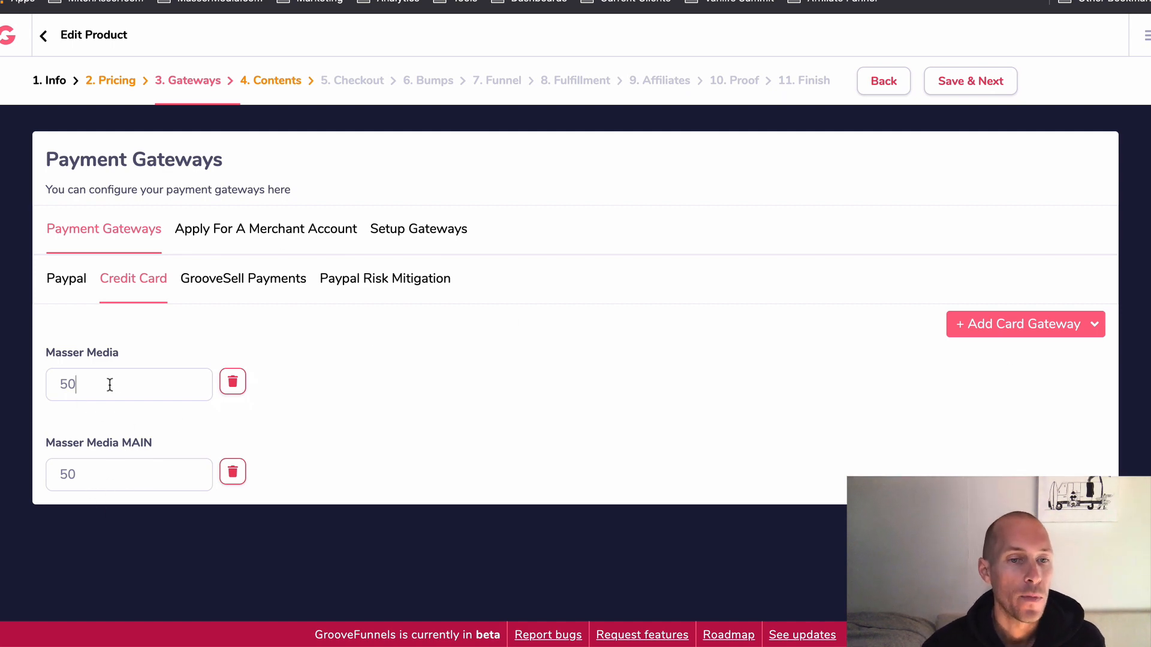
left_click(961, 81)
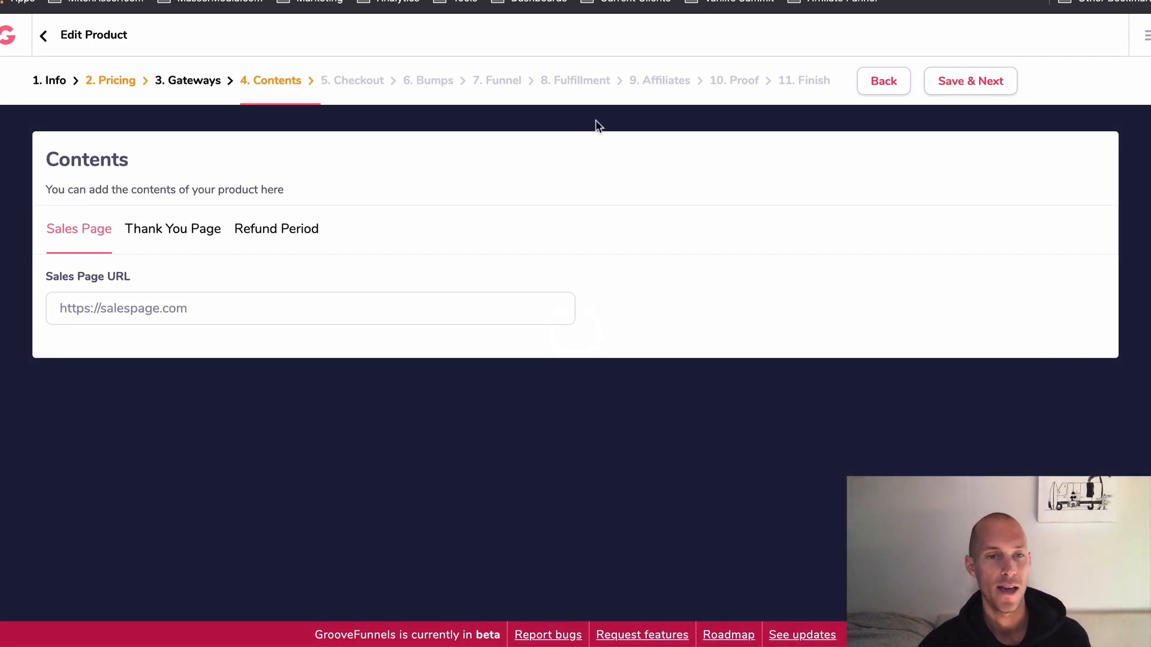
triple_click(129, 307)
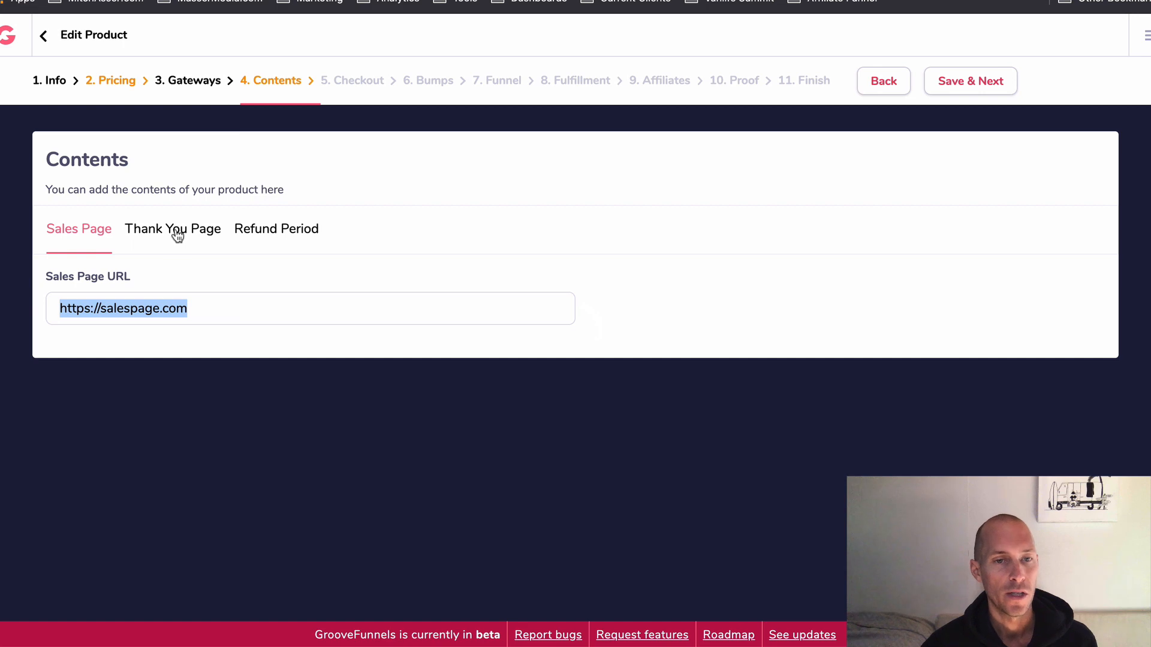
key("BackSpace")
triple_click(201, 309)
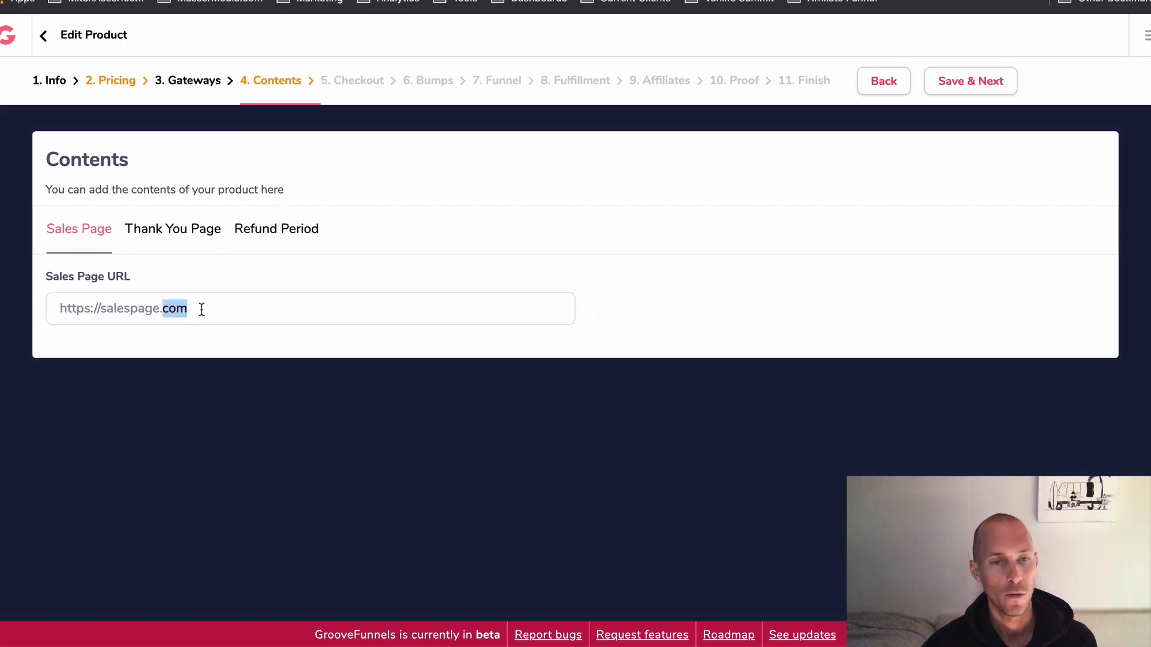
left_click_drag(187, 310, 99, 309)
type("digit")
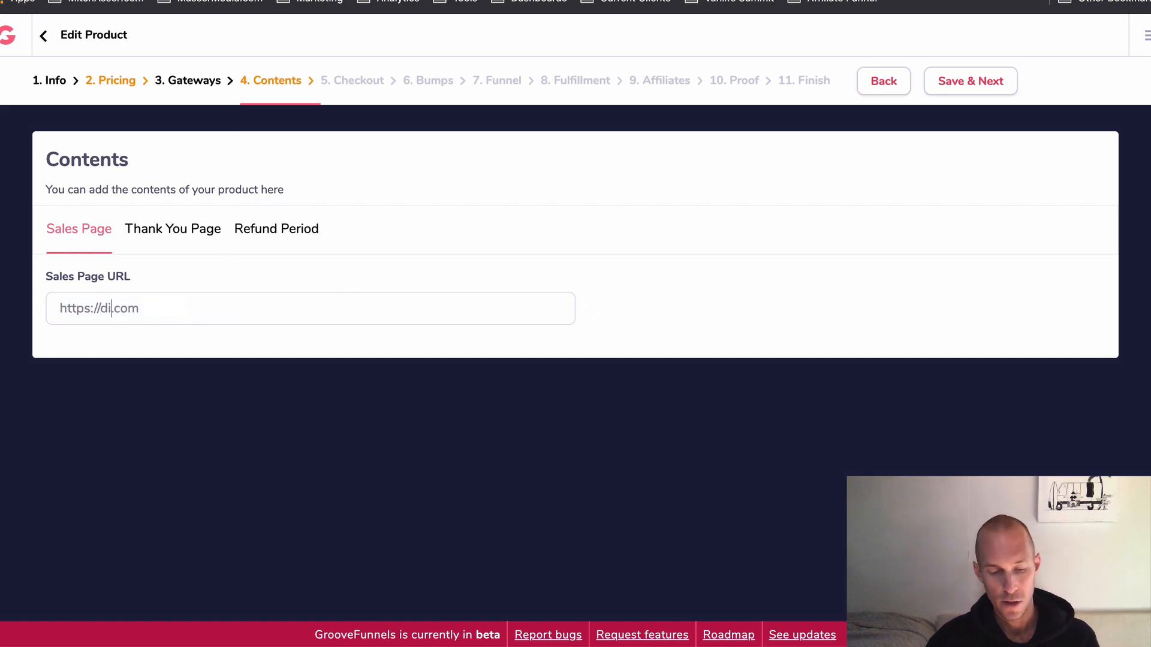
type("alnomadsessions")
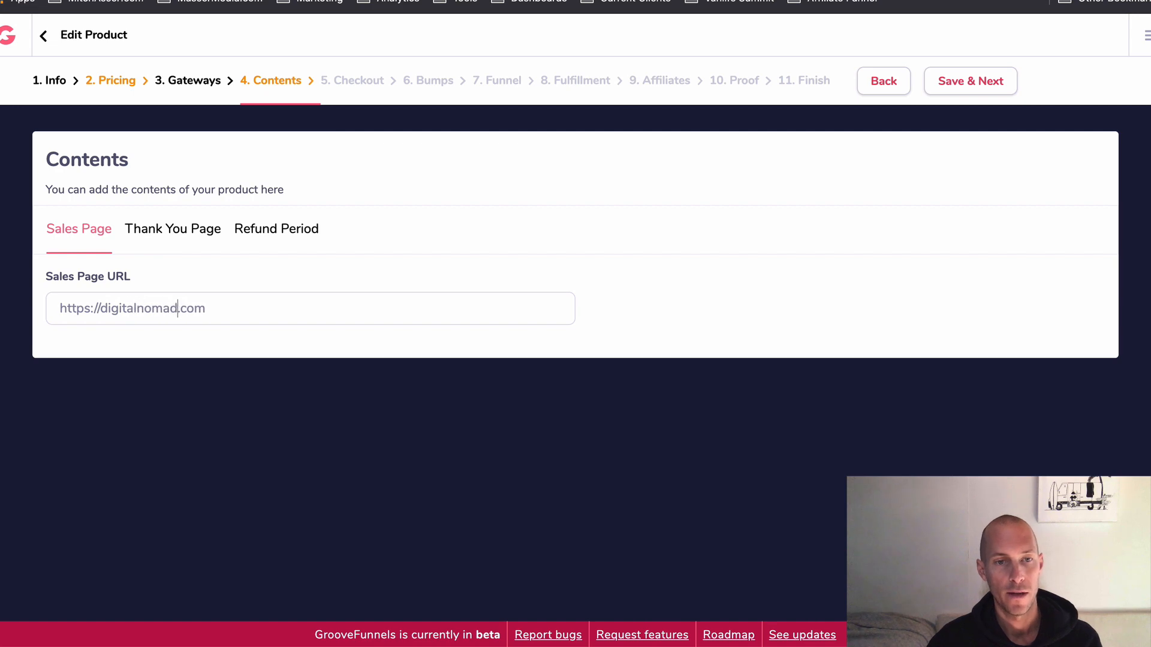
key("Right")
key("Right")
key("Right")
key("Right")
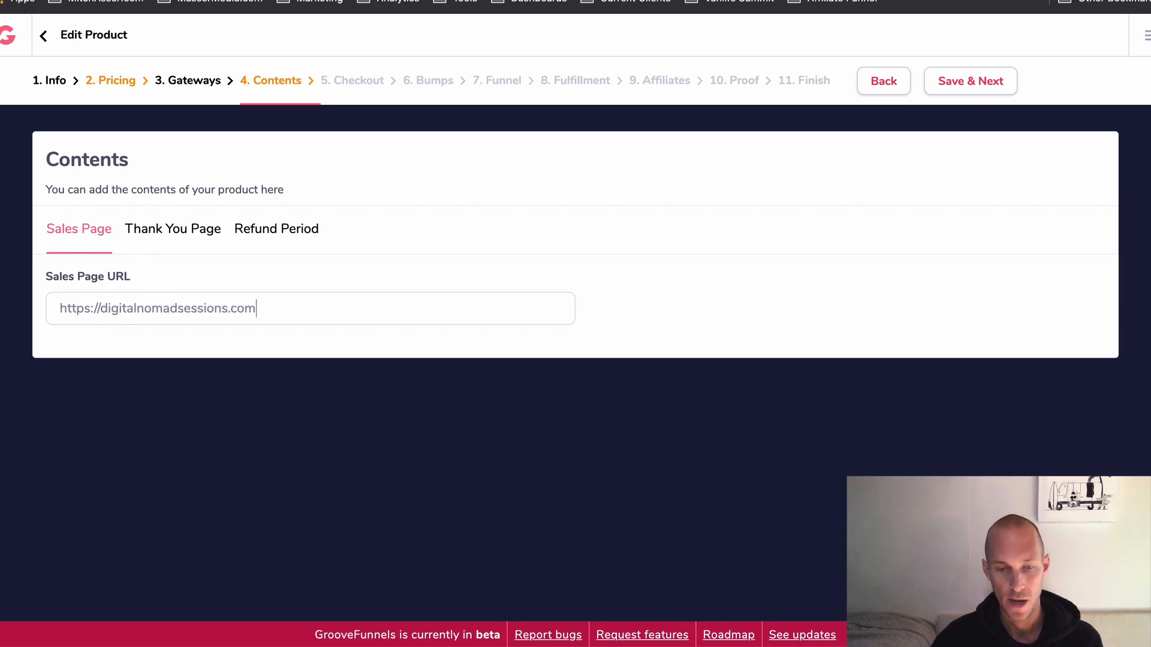
type("/offer")
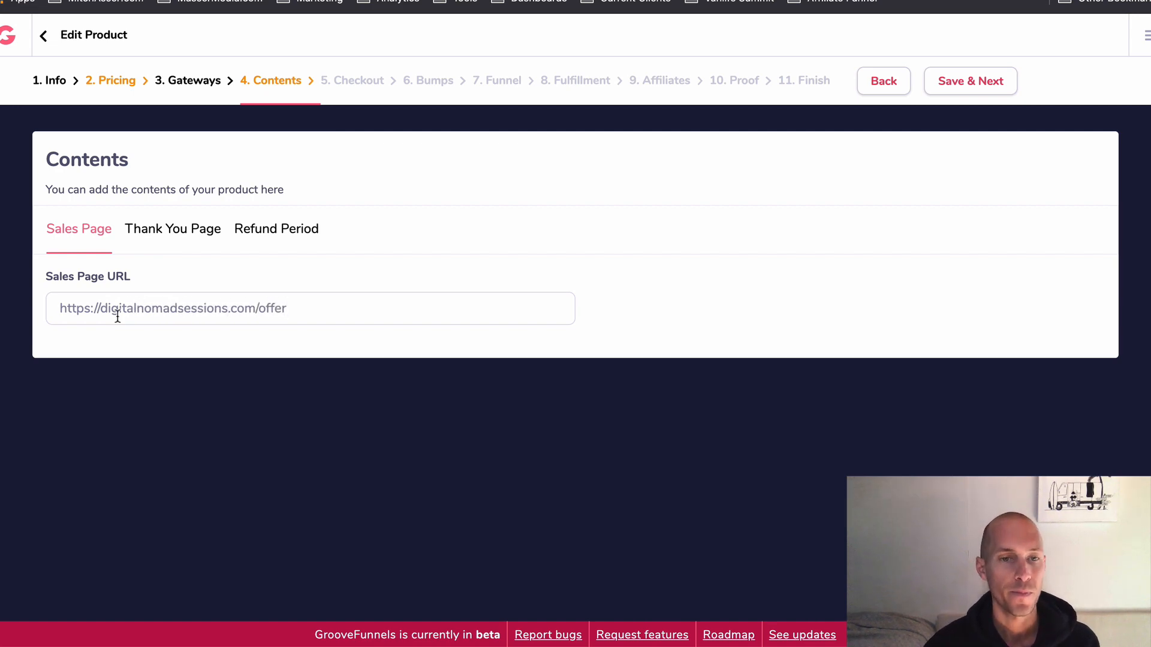
Copy the sales page URL into the thank you page URL of Digital Nomad Sessions Premium Pass #1.
left_click(166, 230)
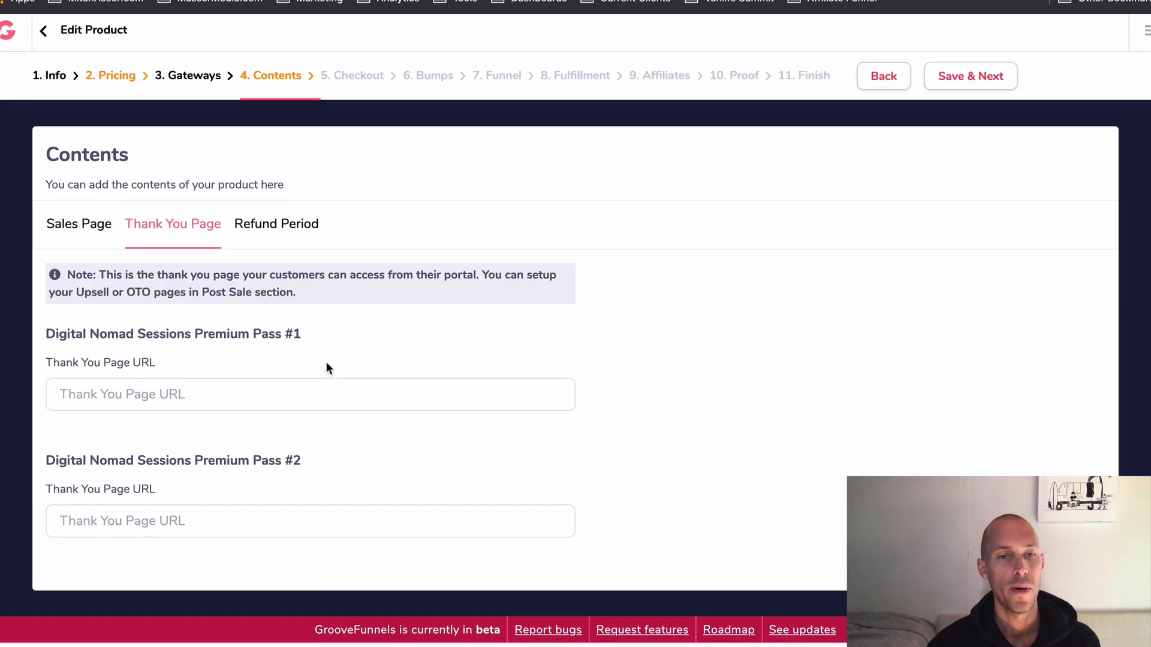
left_click(157, 393)
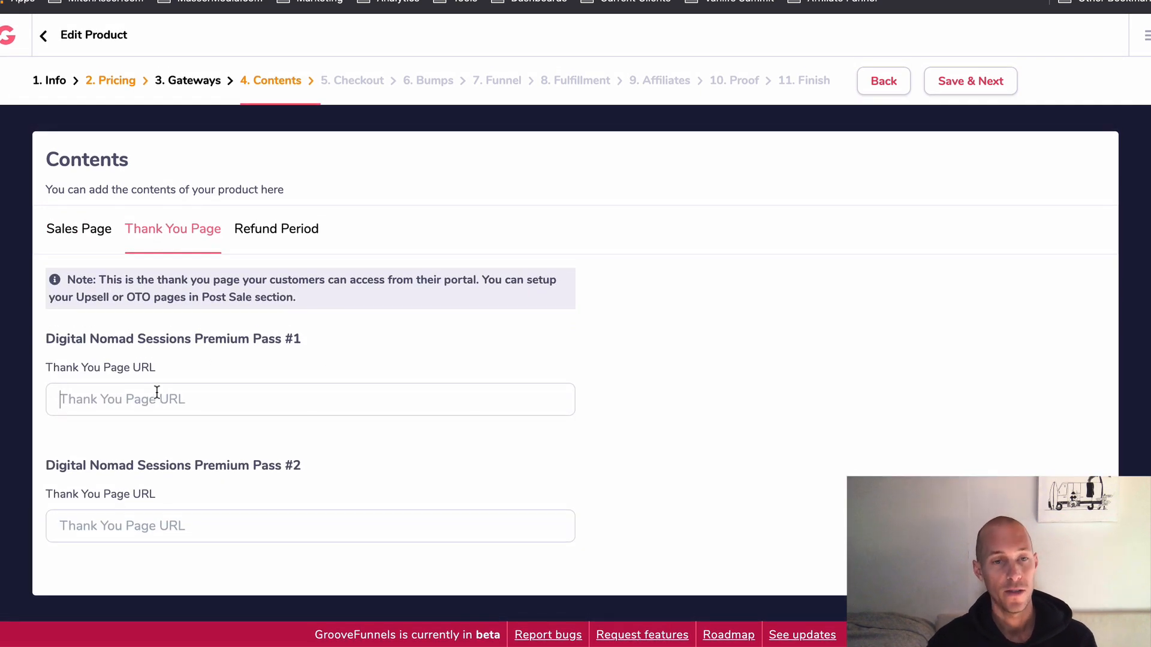
left_click(79, 232)
triple_click(204, 312)
key("ctrl+c")
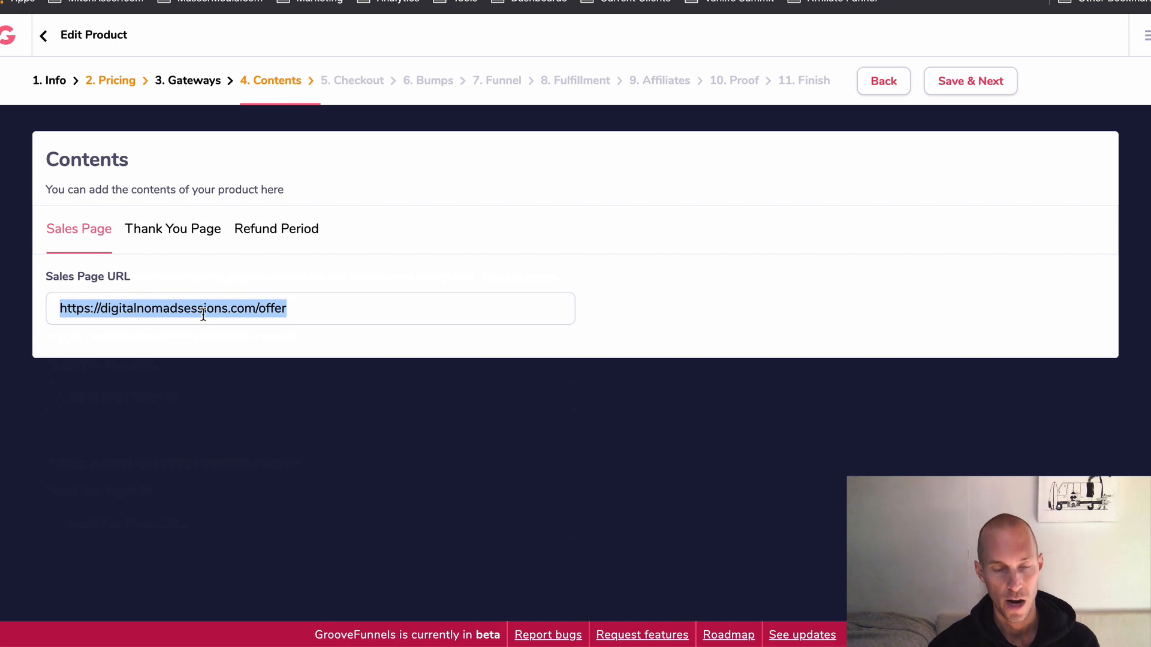
left_click(190, 242)
left_click(205, 401)
key("ctrl+v")
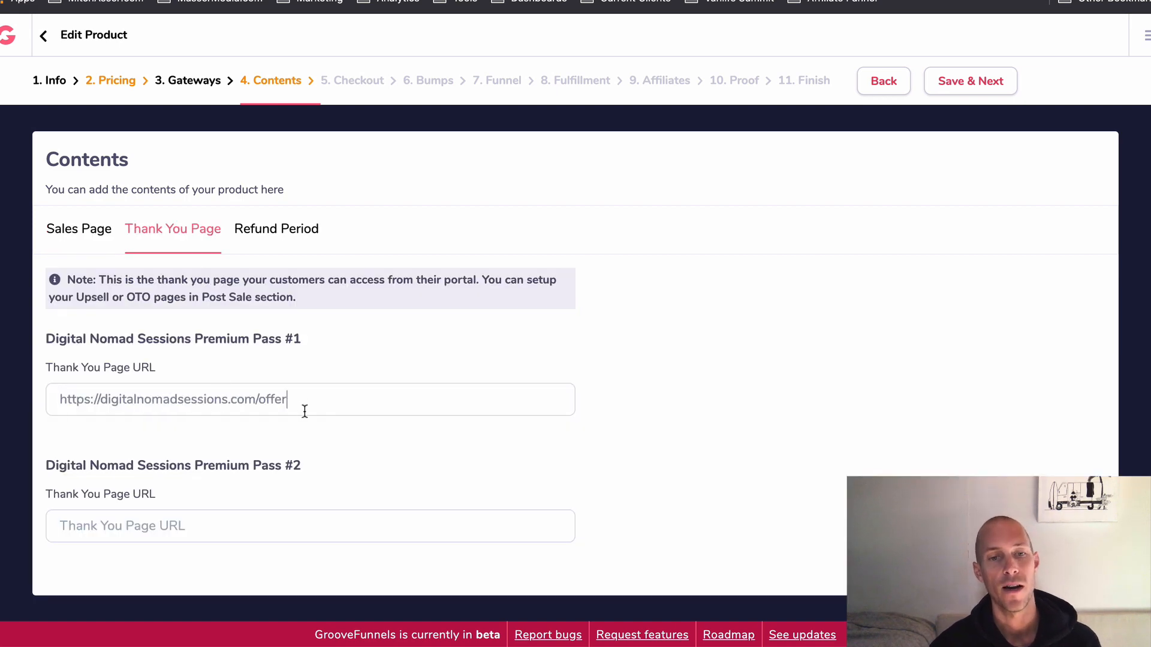
Change the ending of the Premium Pass #1 thank you page URL to thank-you.
double_click(300, 402)
key("Right")
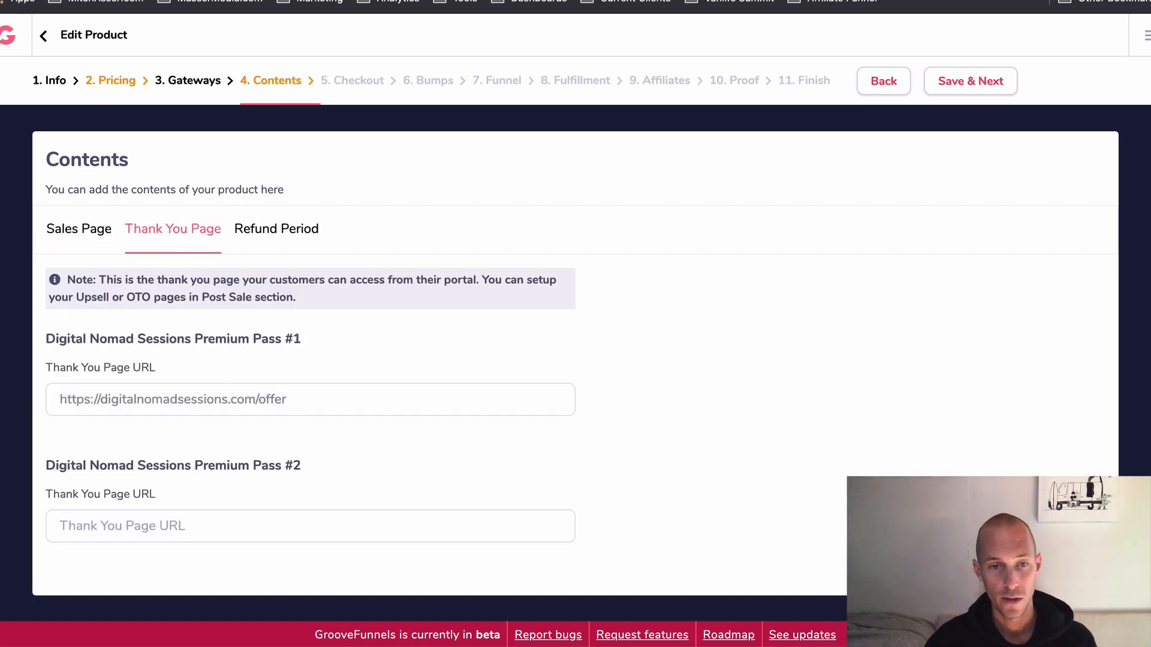
key("BackSpace")
key("BackSpace")
key("BackSpace")
key("BackSpace")
key("BackSpace")
type("thank")
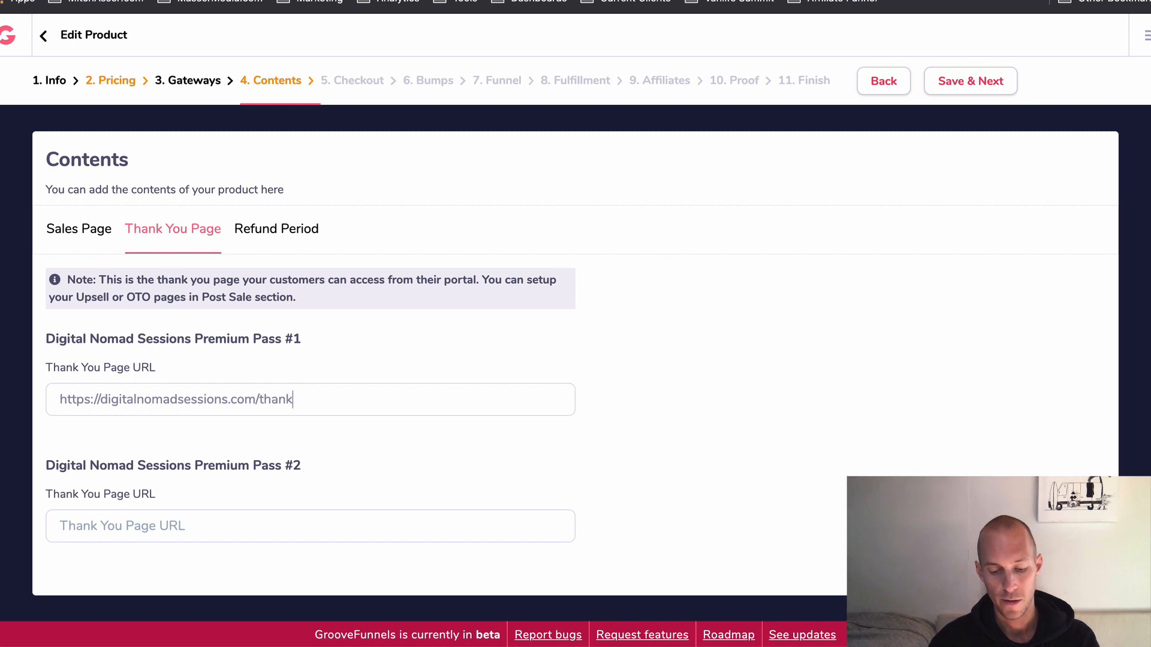
type("-you")
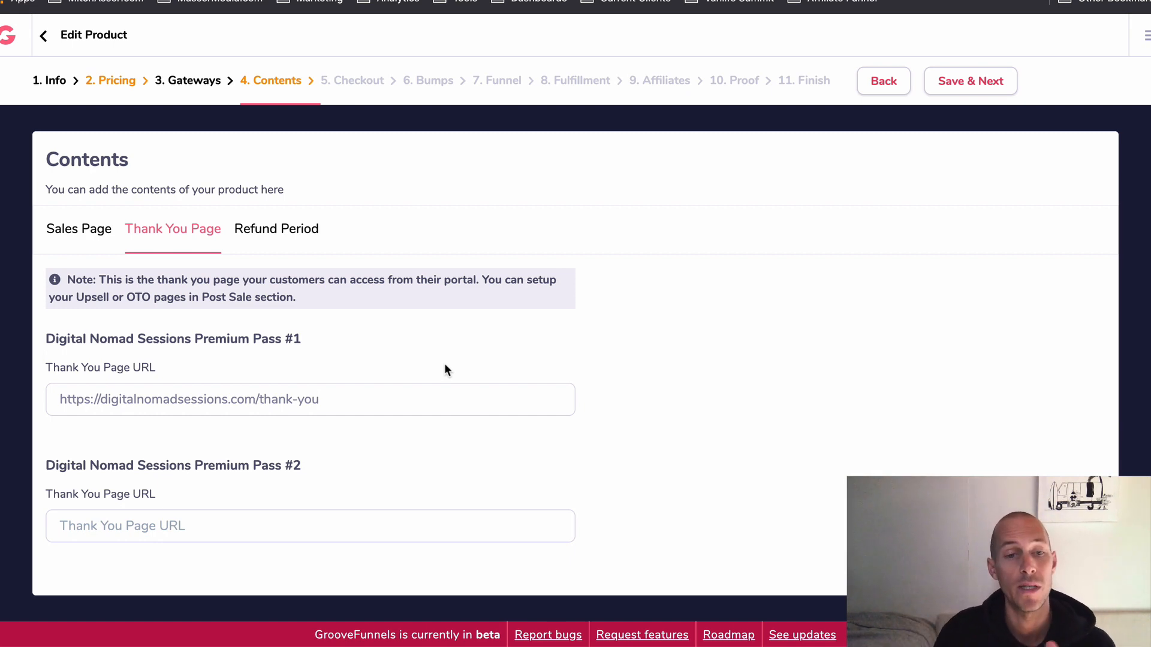
triple_click(435, 394)
key("ctrl+c")
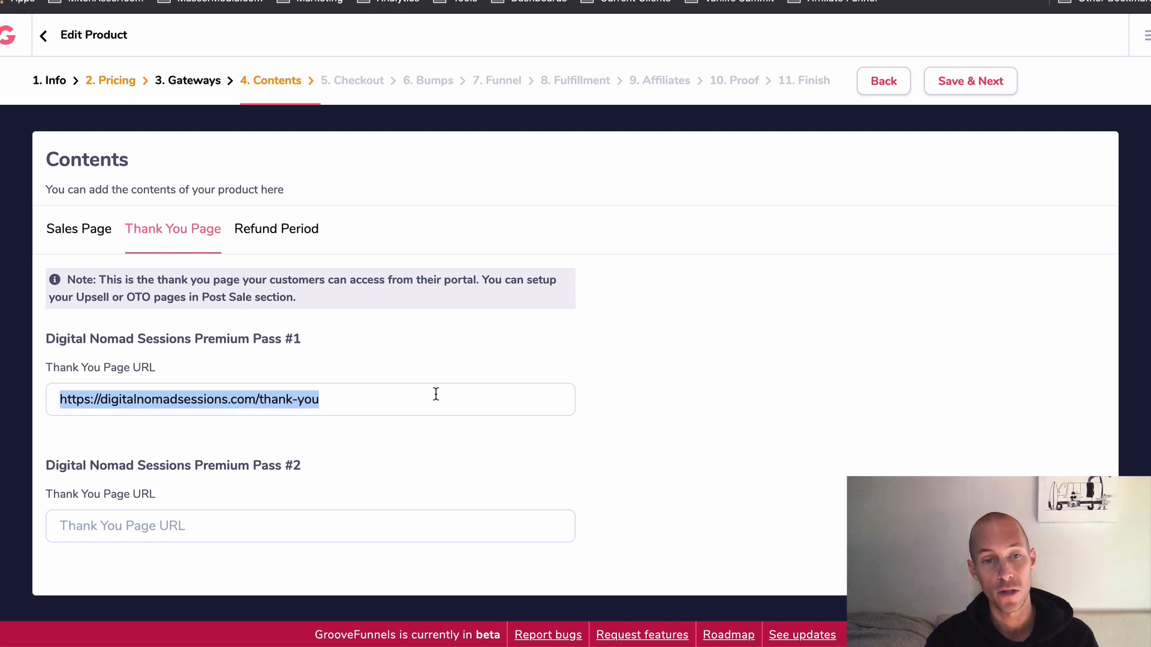
left_click(486, 482)
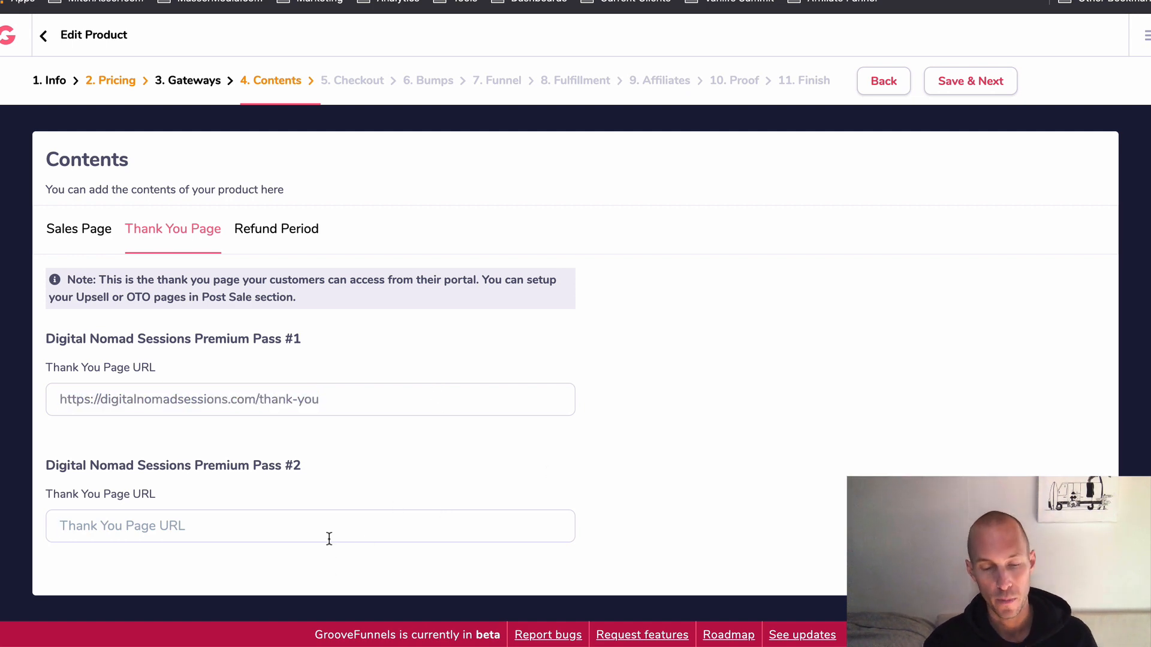
key("ctrl+v")
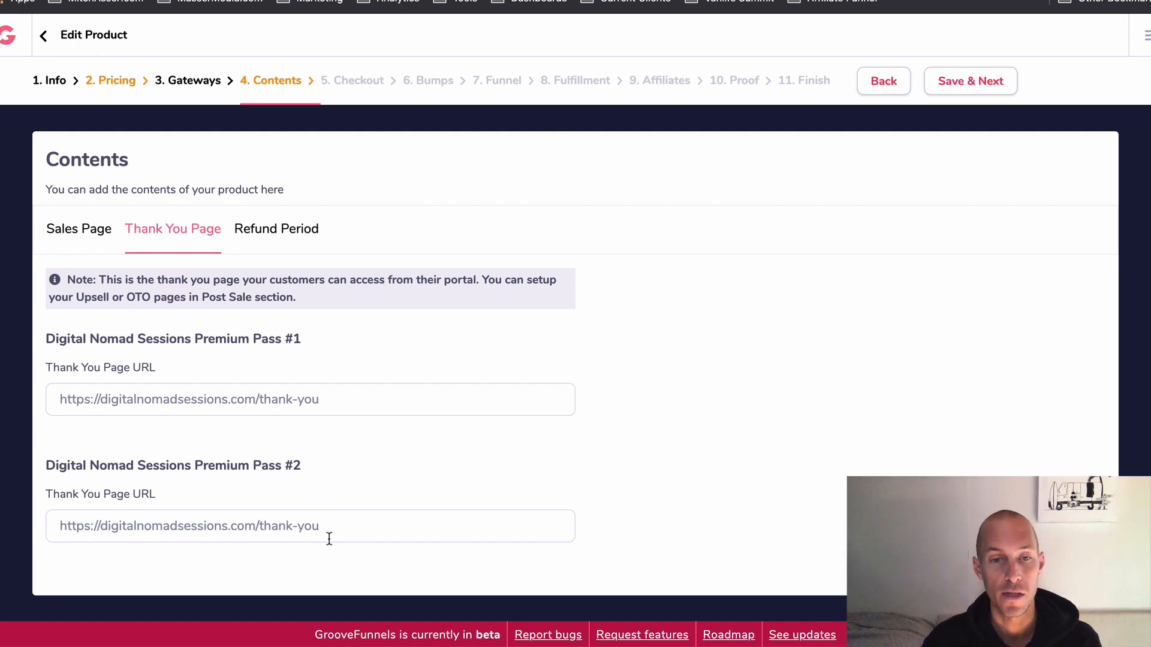
type("-")
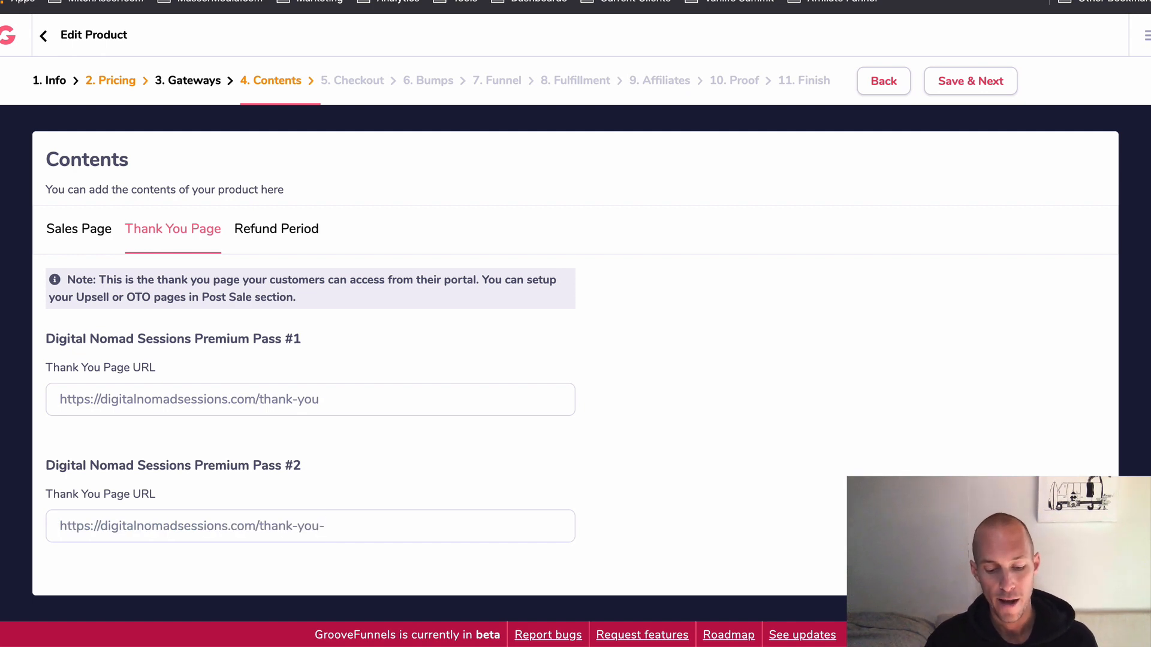
type("bonys")
key("BackSpace")
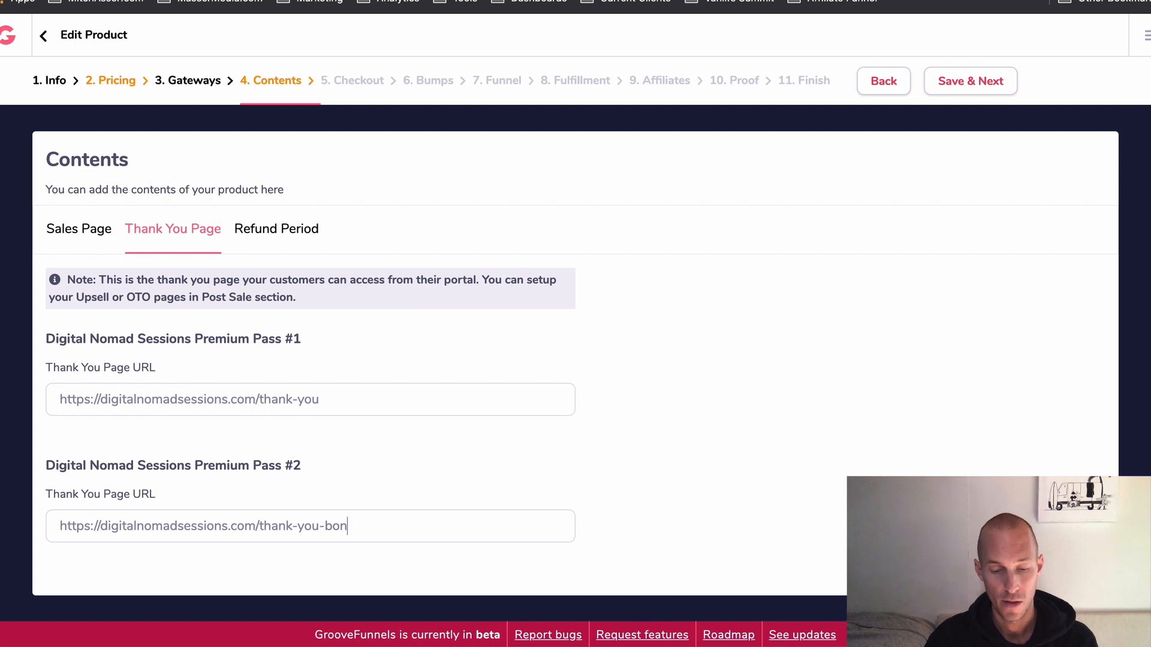
type("us")
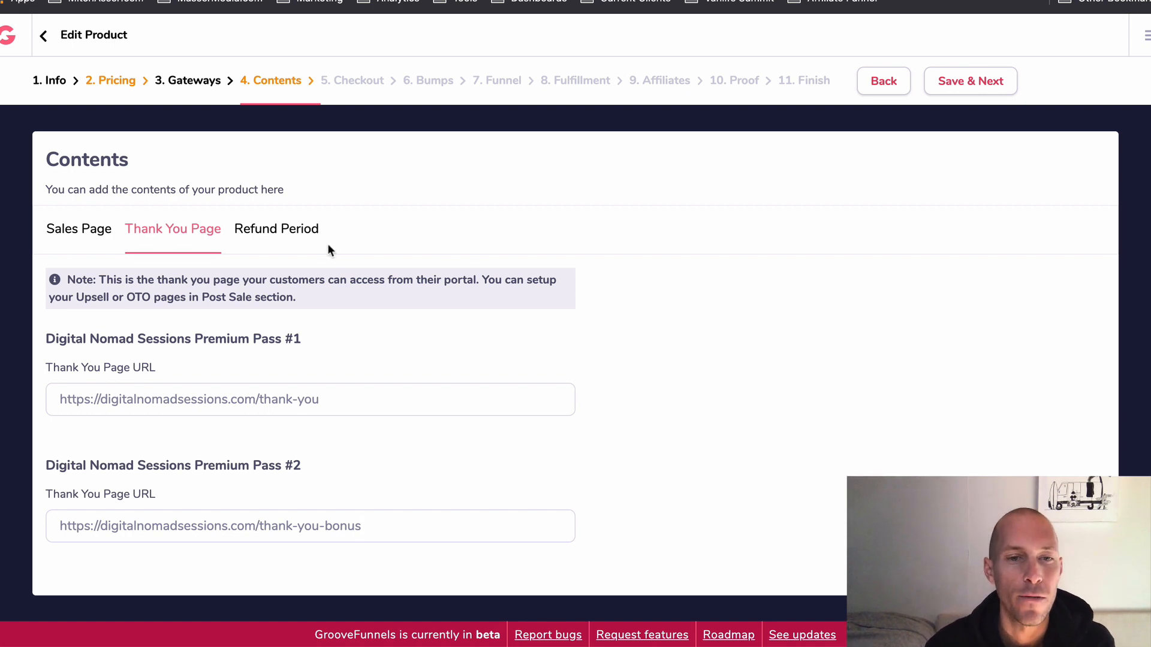
Set the product's refund period to 30 and its buffer period to 7.
left_click(304, 235)
left_click(249, 390)
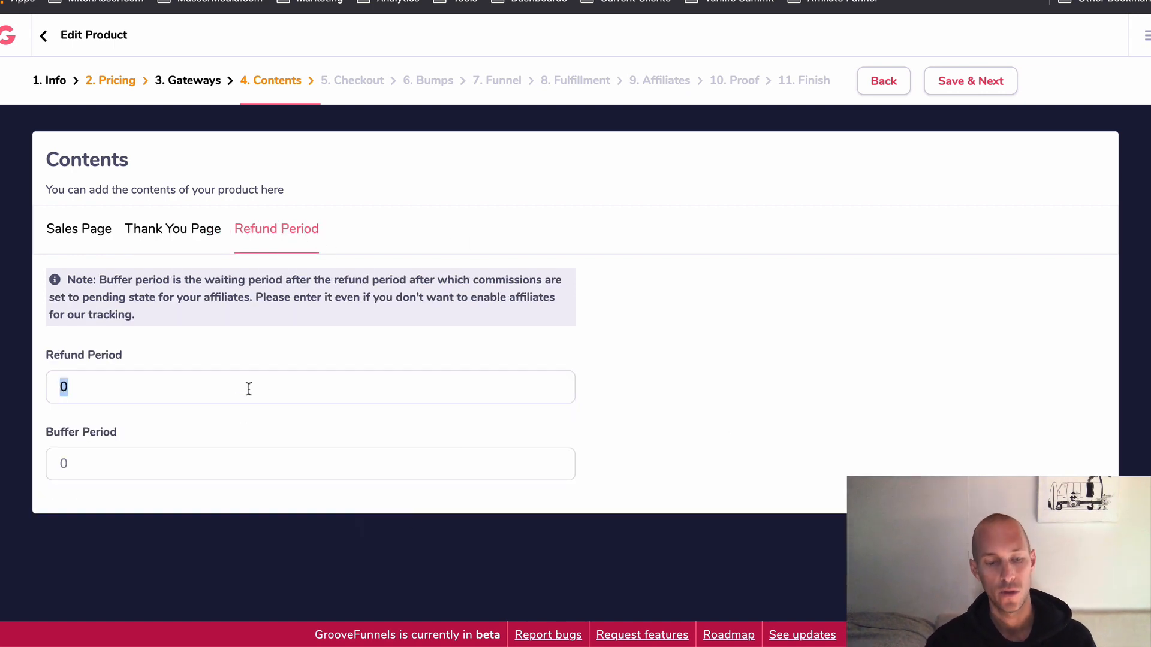
type("30")
key("Tab")
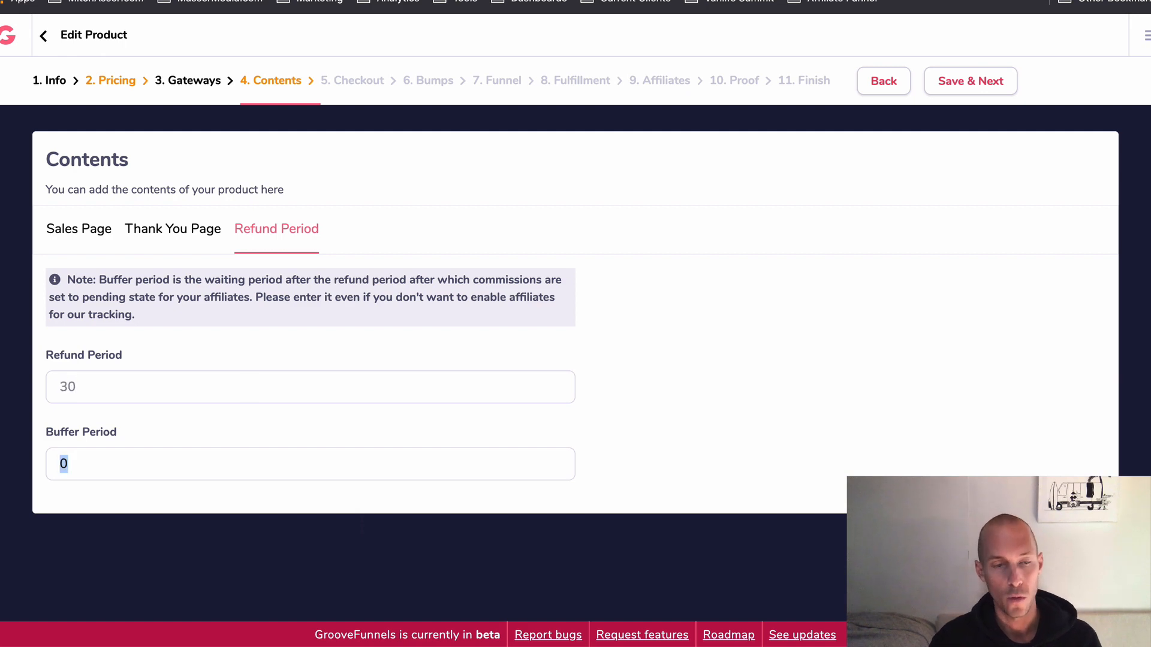
type("7")
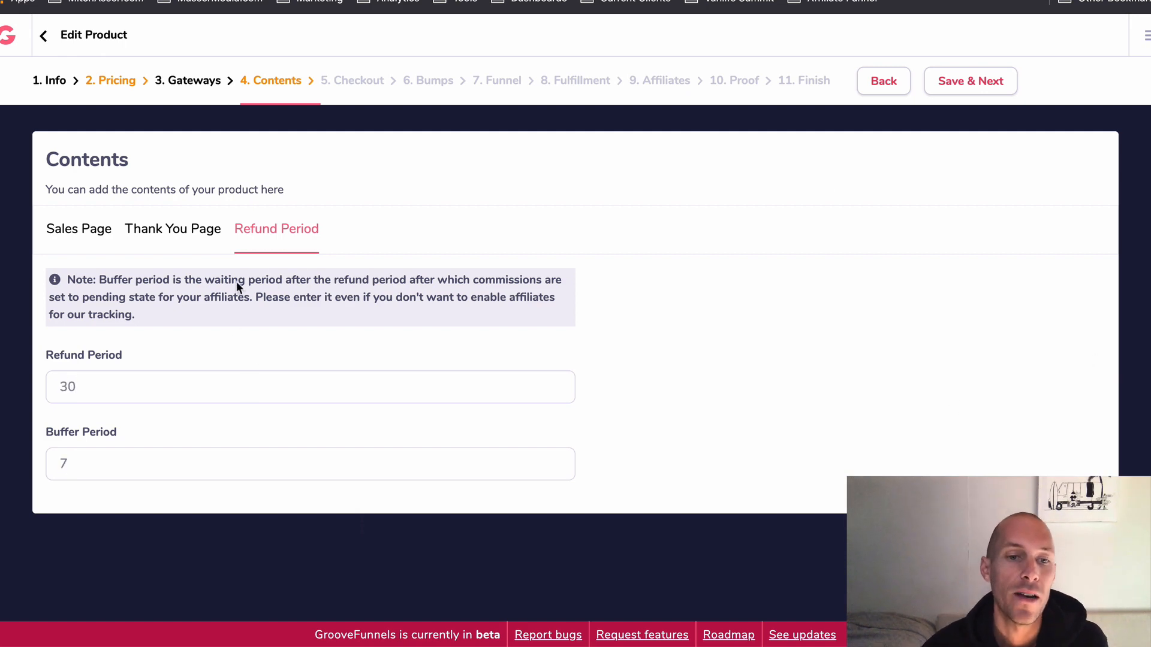
Review the note about the buffer period and the refund and buffer period entries.
left_click_drag(236, 282, 569, 289)
left_click(90, 325)
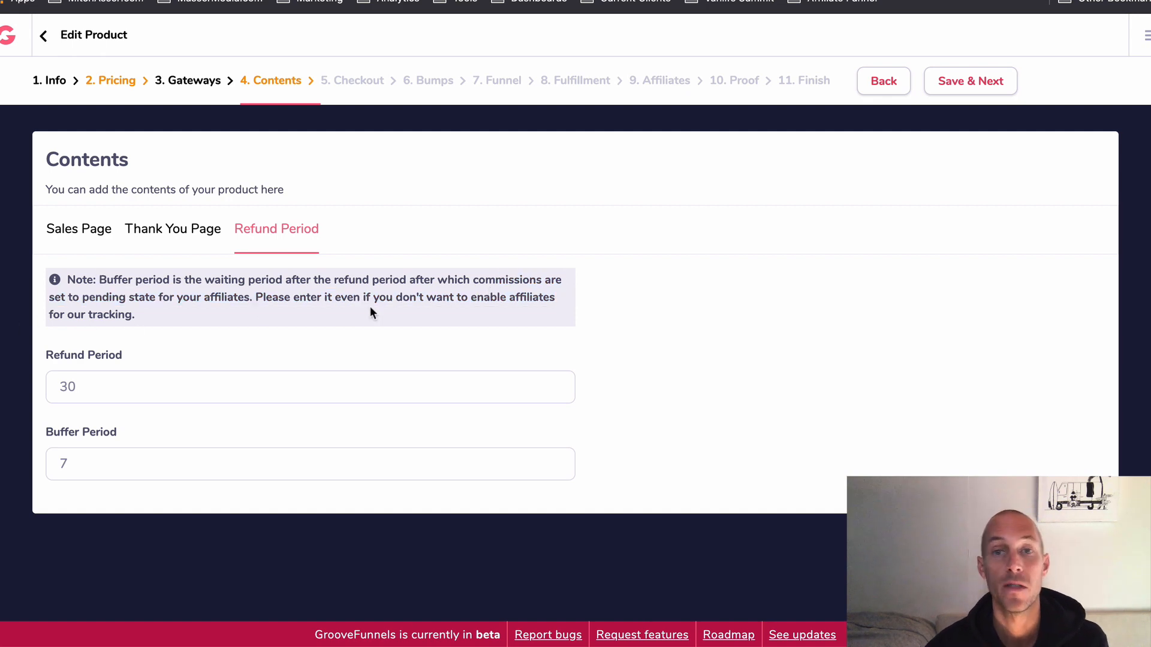
double_click(151, 382)
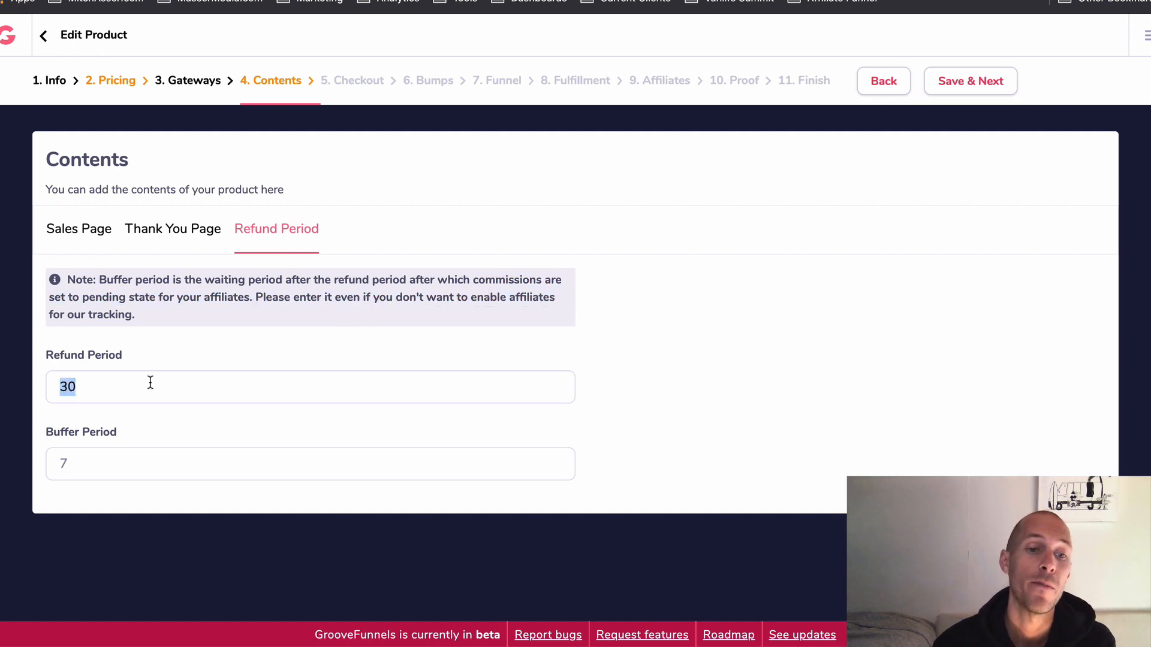
left_click(113, 388)
double_click(82, 384)
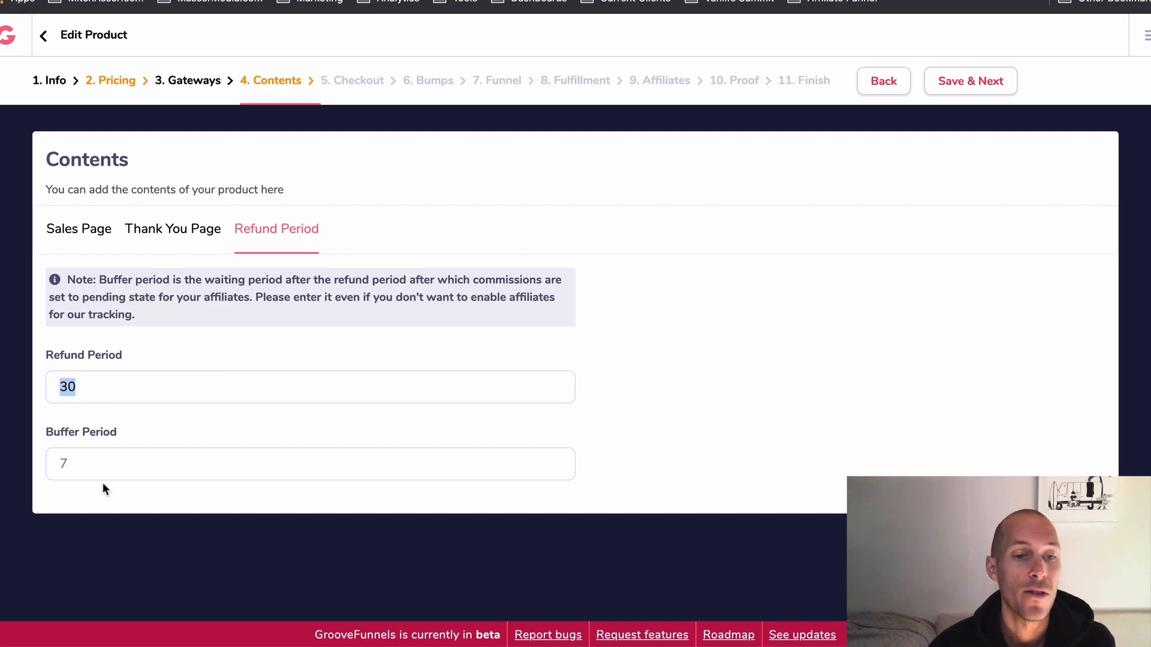
double_click(103, 473)
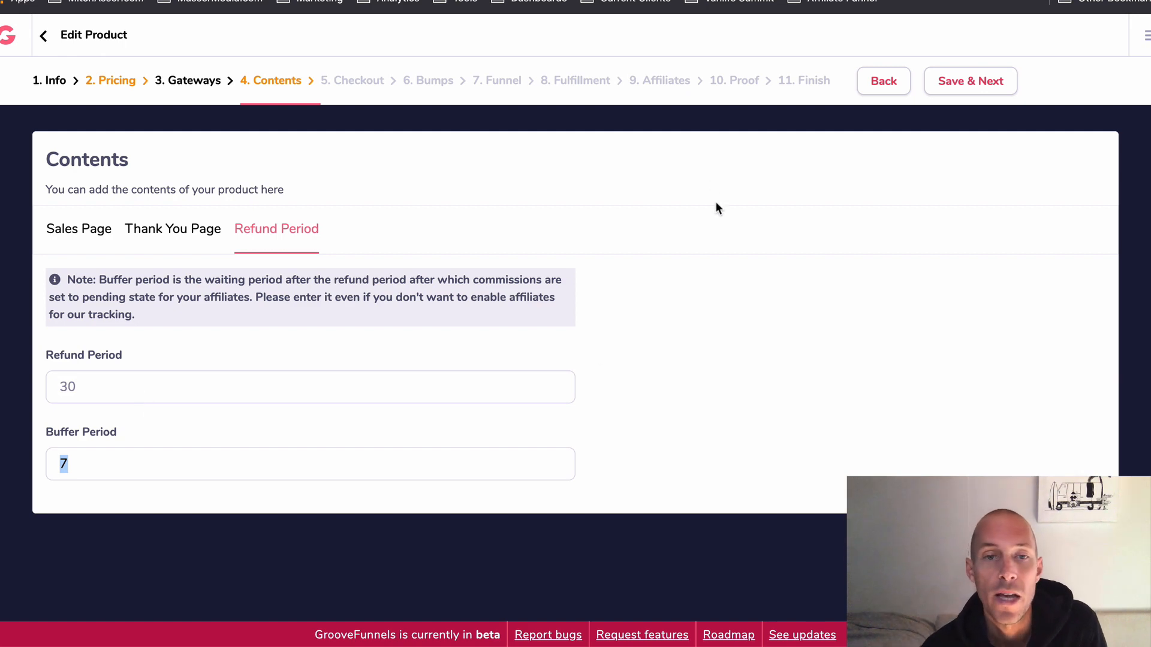
left_click(809, 365)
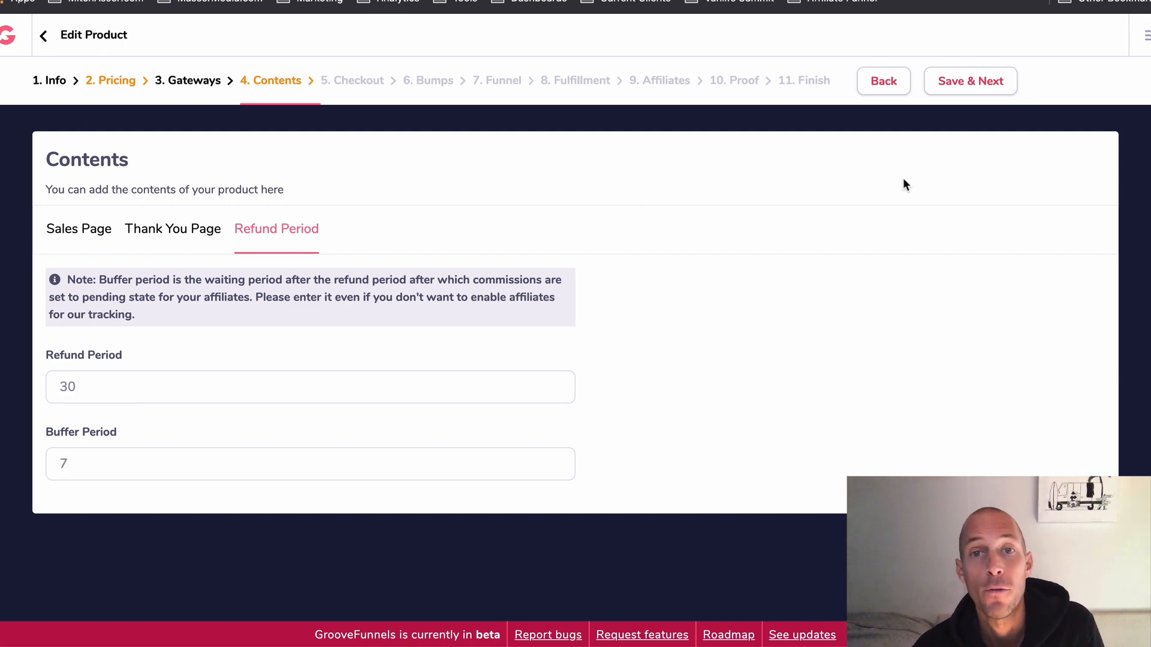
Save the contents settings and look over the available checkout page types.
left_click(974, 84)
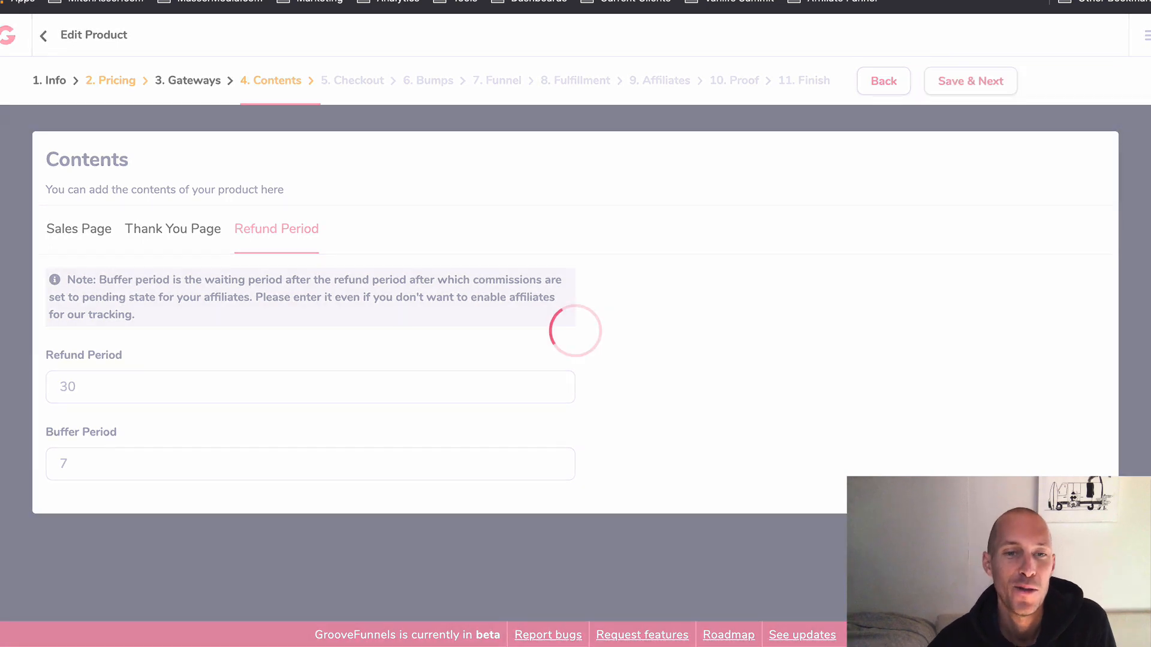
mouse_move(539, 645)
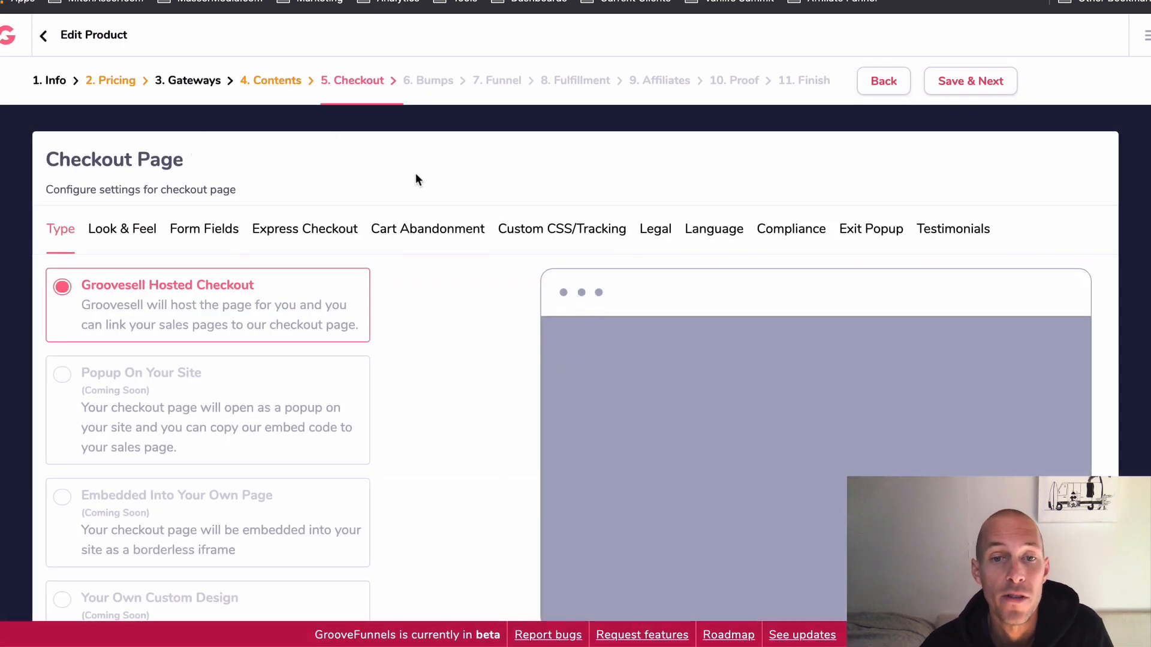
scroll(416, 173, "down", 2)
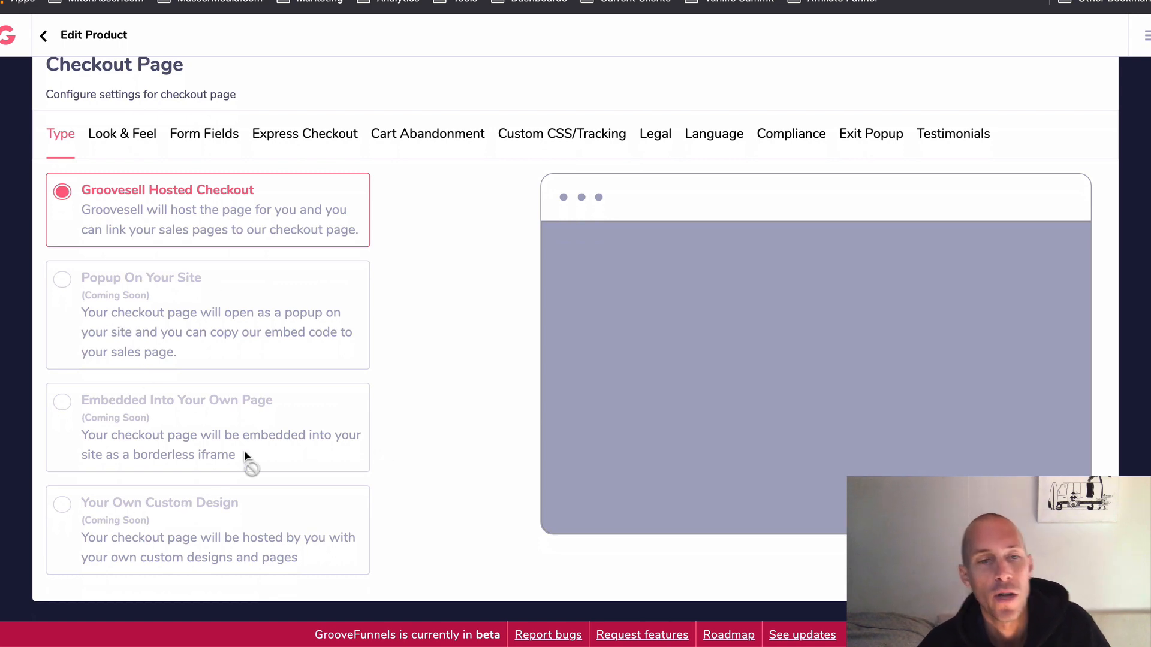
scroll(868, 48, "up", 3)
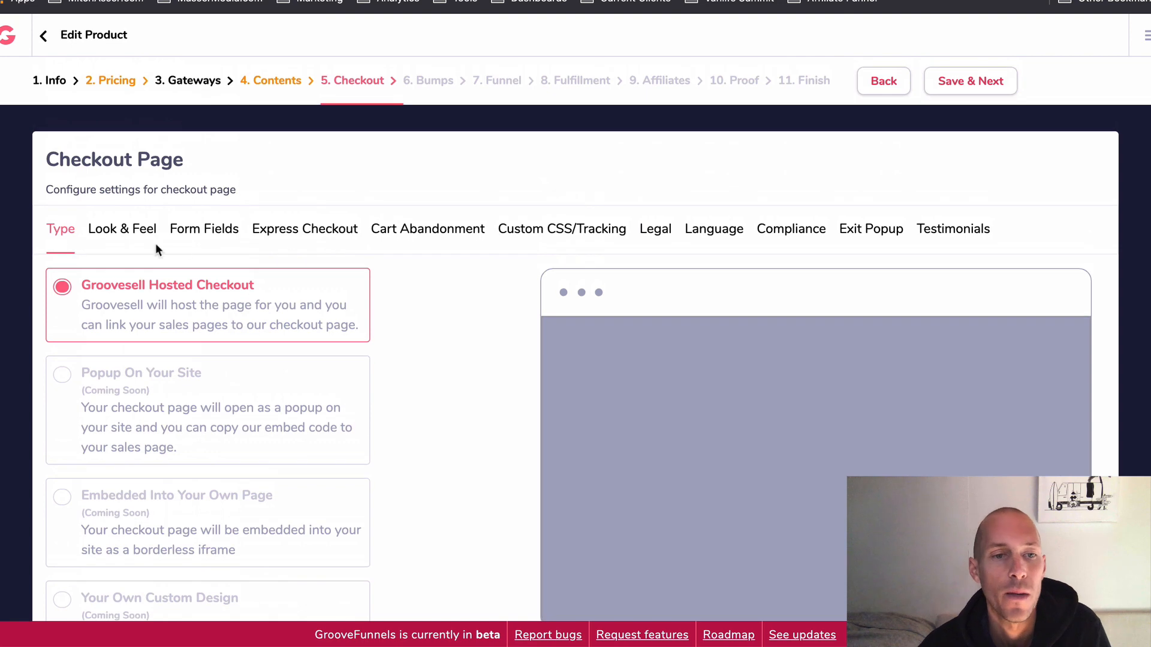
Select the Blue Sidebar template for the checkout page's look and feel.
left_click(122, 230)
scroll(174, 381, "down", 1)
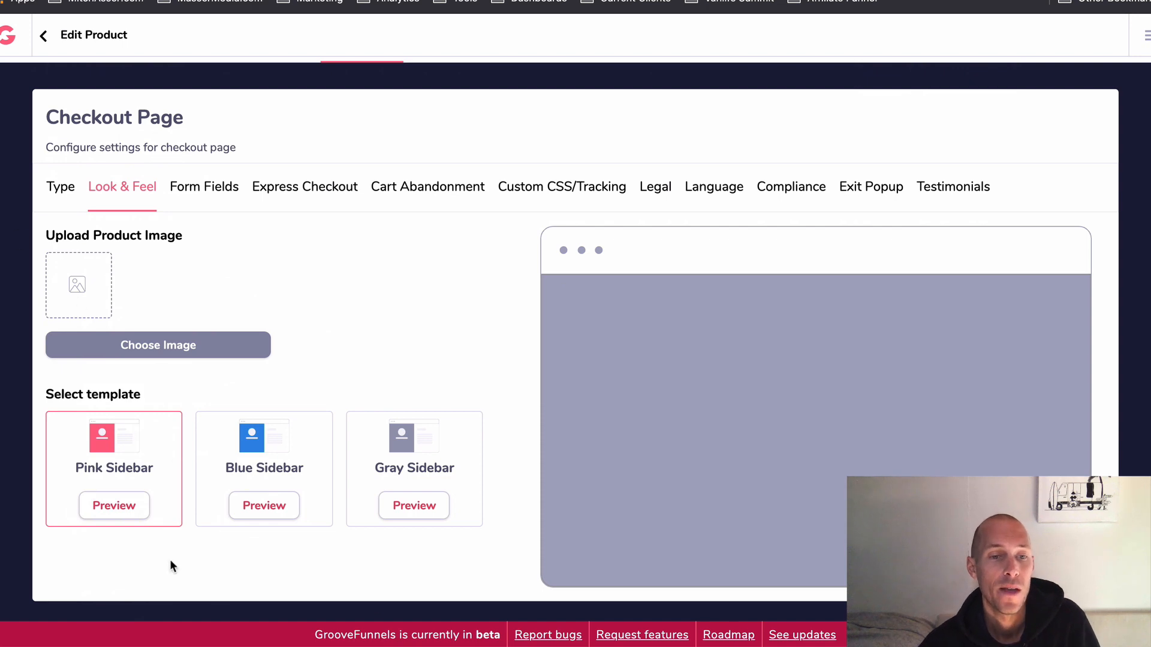
left_click(291, 470)
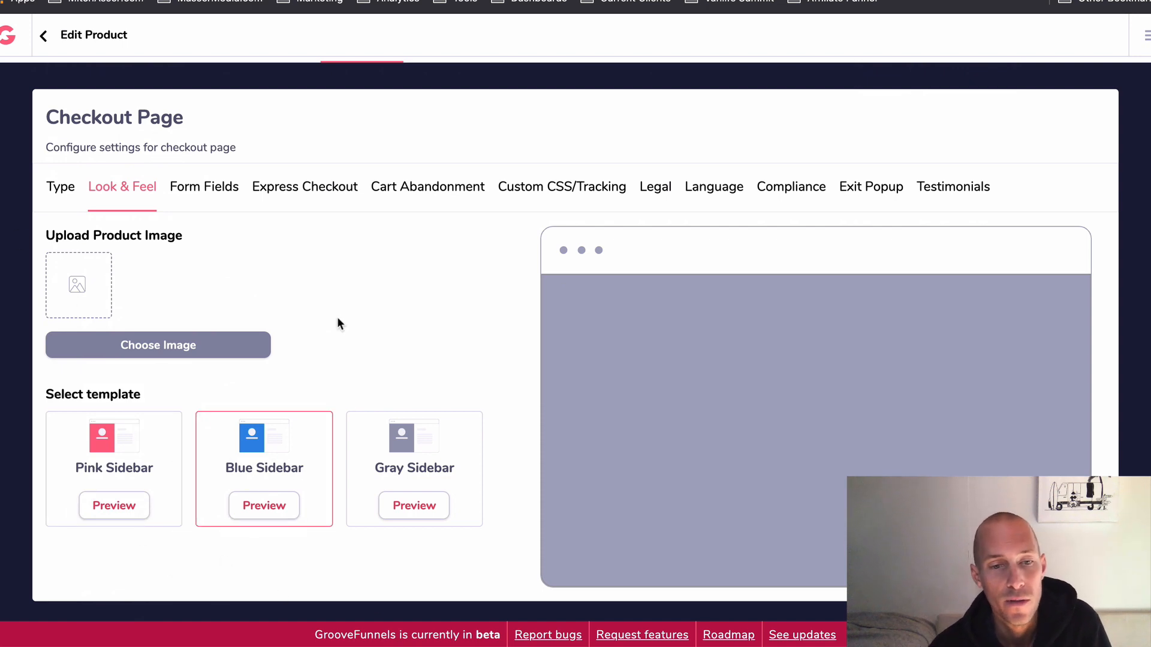
Remove the Company and Phone fields from the checkout form.
left_click(205, 186)
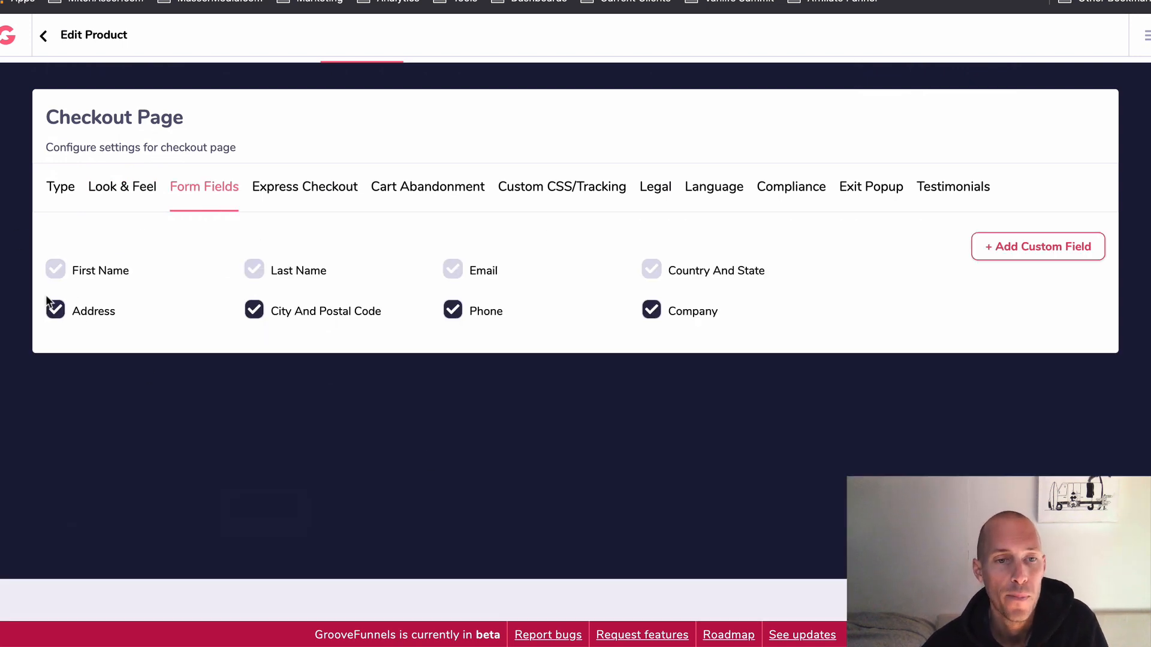
left_click(651, 310)
left_click(454, 310)
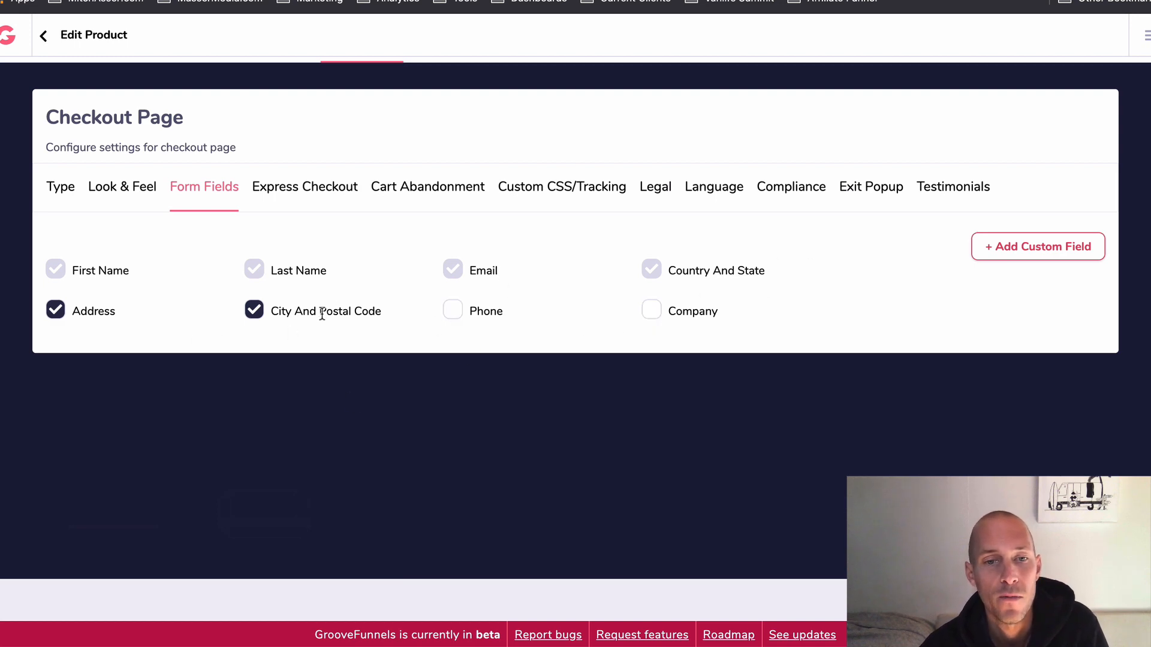
Remove the City And Postal Code and Address fields from the checkout form and activate straight-through payments for express checkout.
left_click(254, 311)
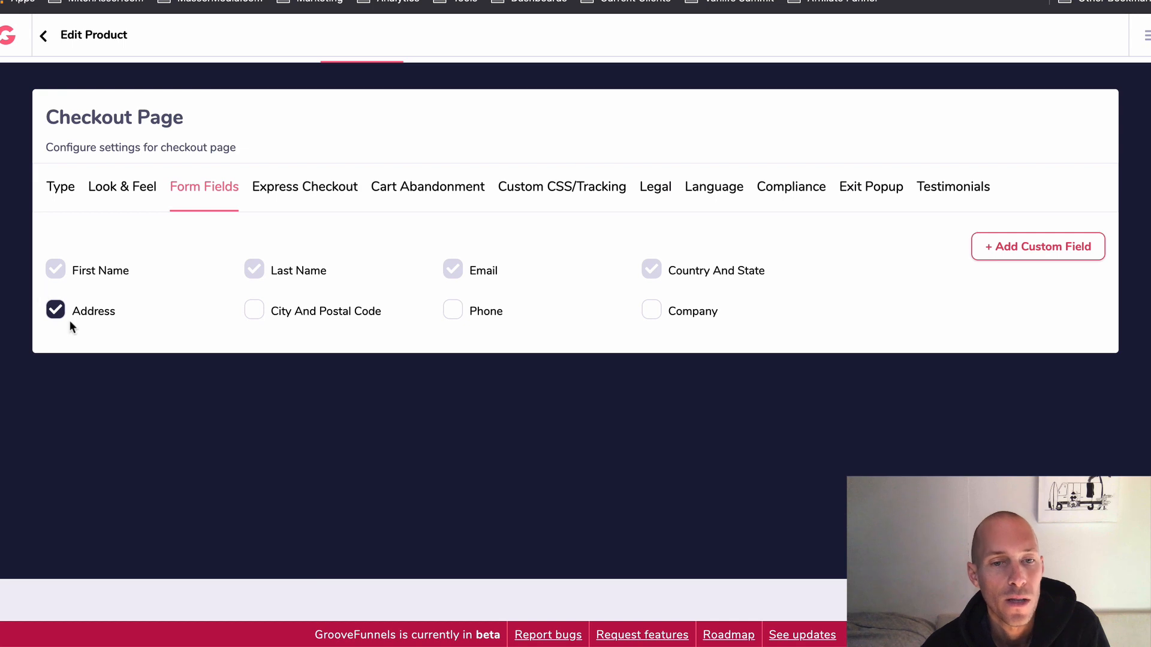
left_click(57, 311)
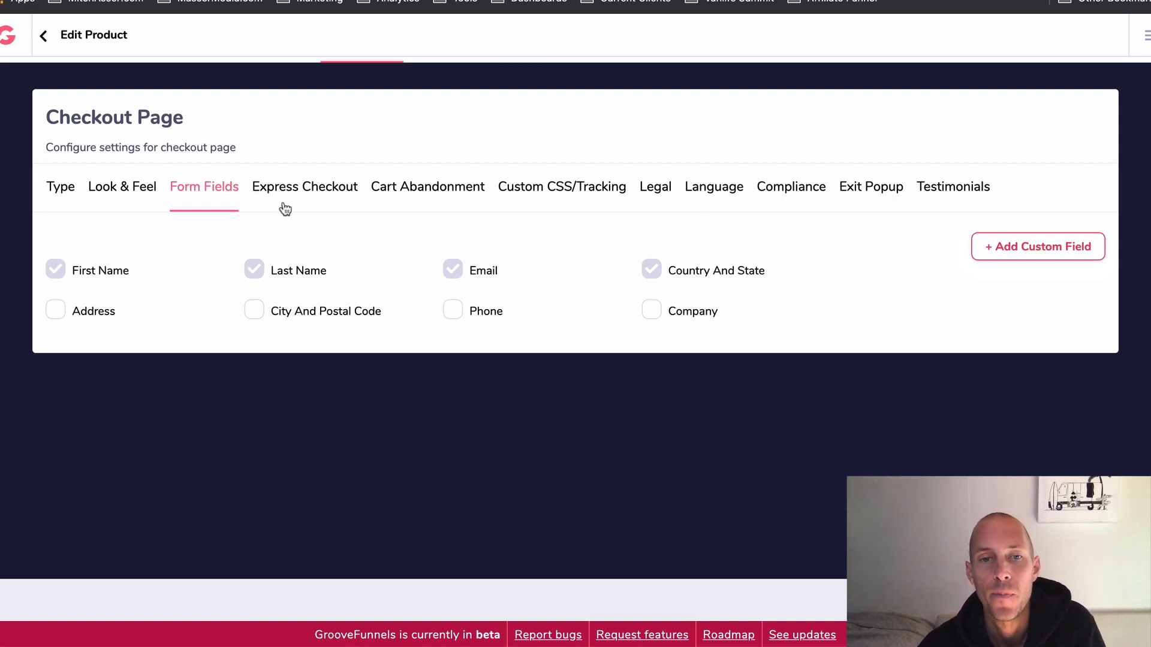
left_click(321, 186)
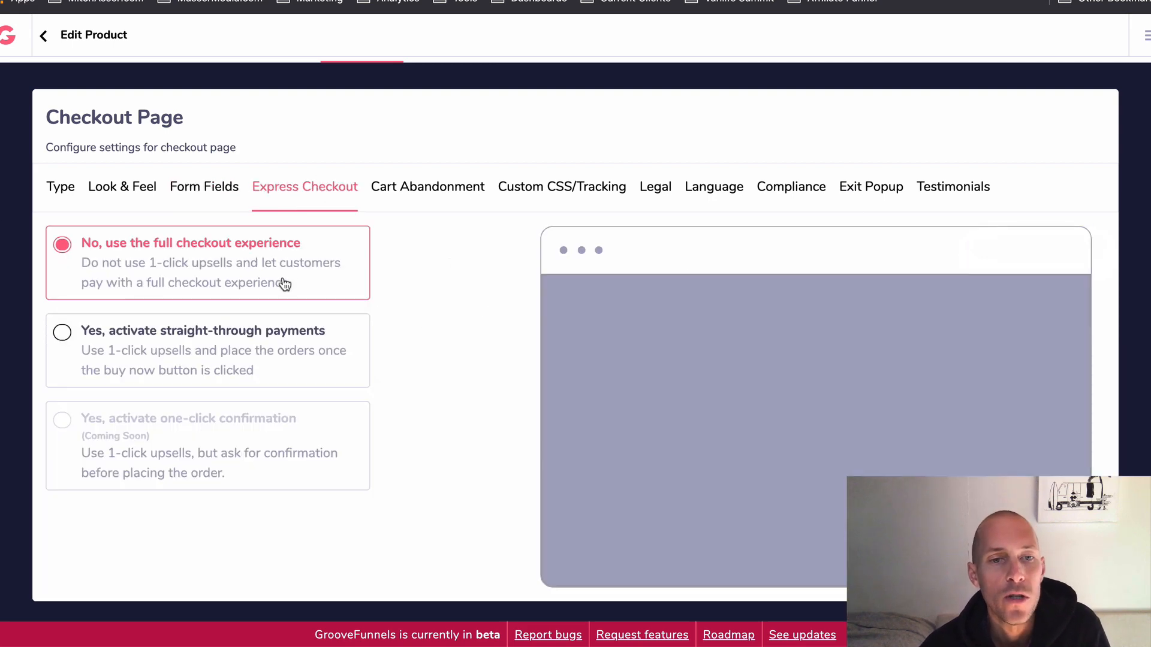
left_click(63, 333)
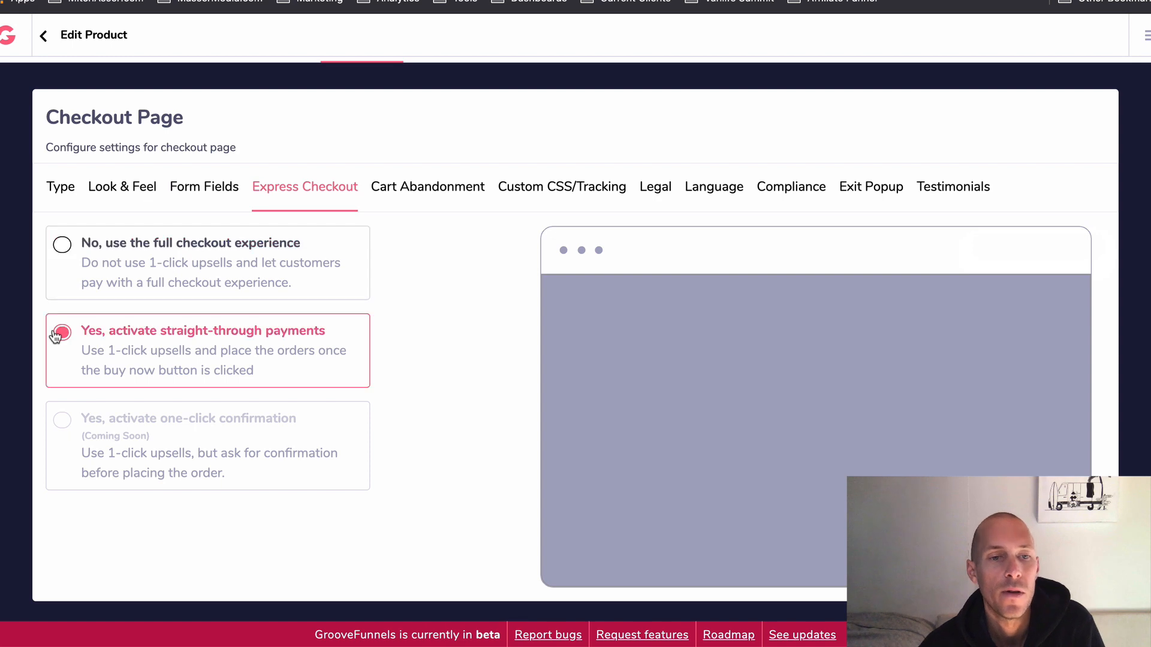
Look over the checkout page's cart abandonment settings and the custom CSS/tracking scripts entry.
left_click(423, 190)
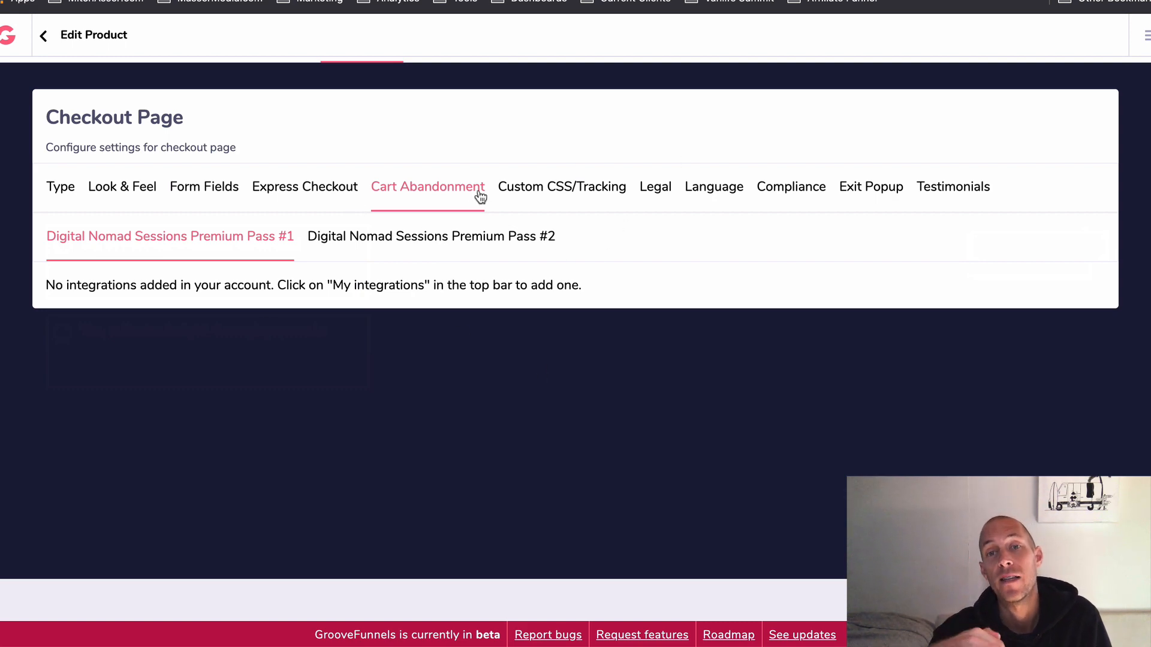
left_click(540, 191)
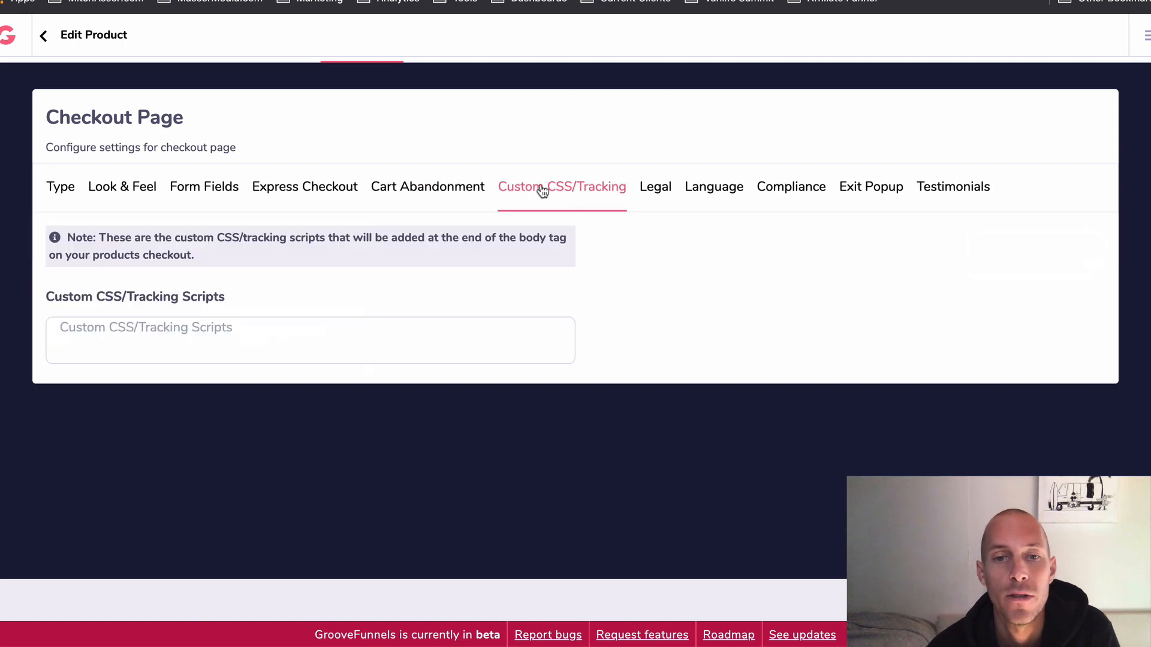
left_click(171, 327)
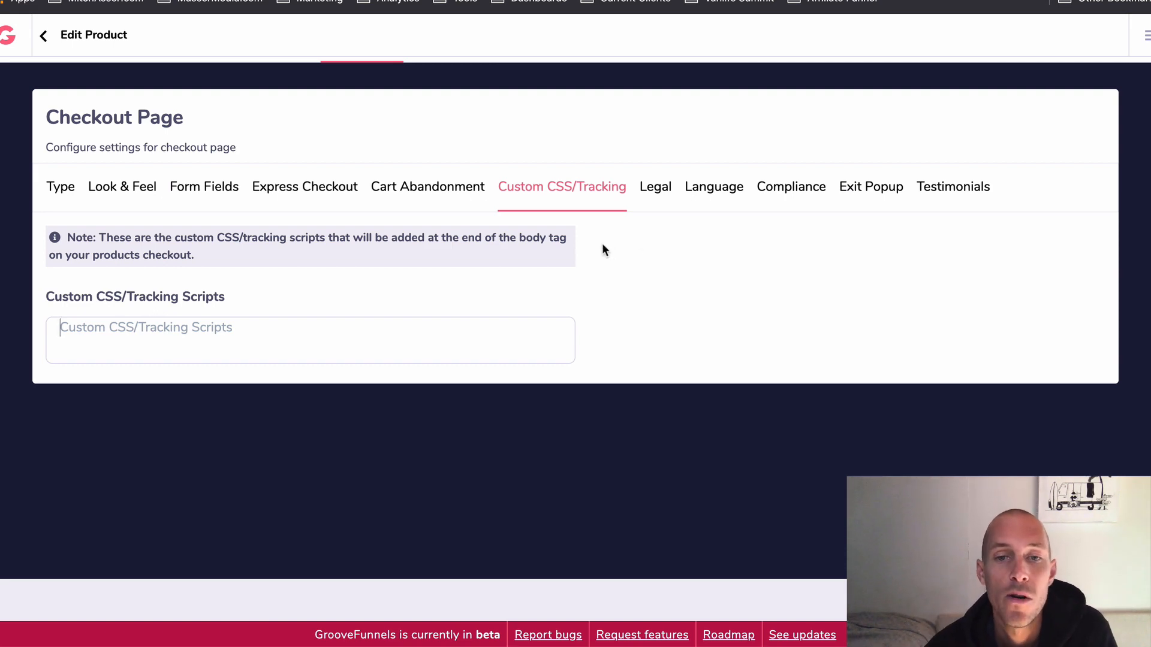
Require customers to agree to vendor specific terms and conditions, with the legal text "I agree to the Terms of Service".
left_click(655, 187)
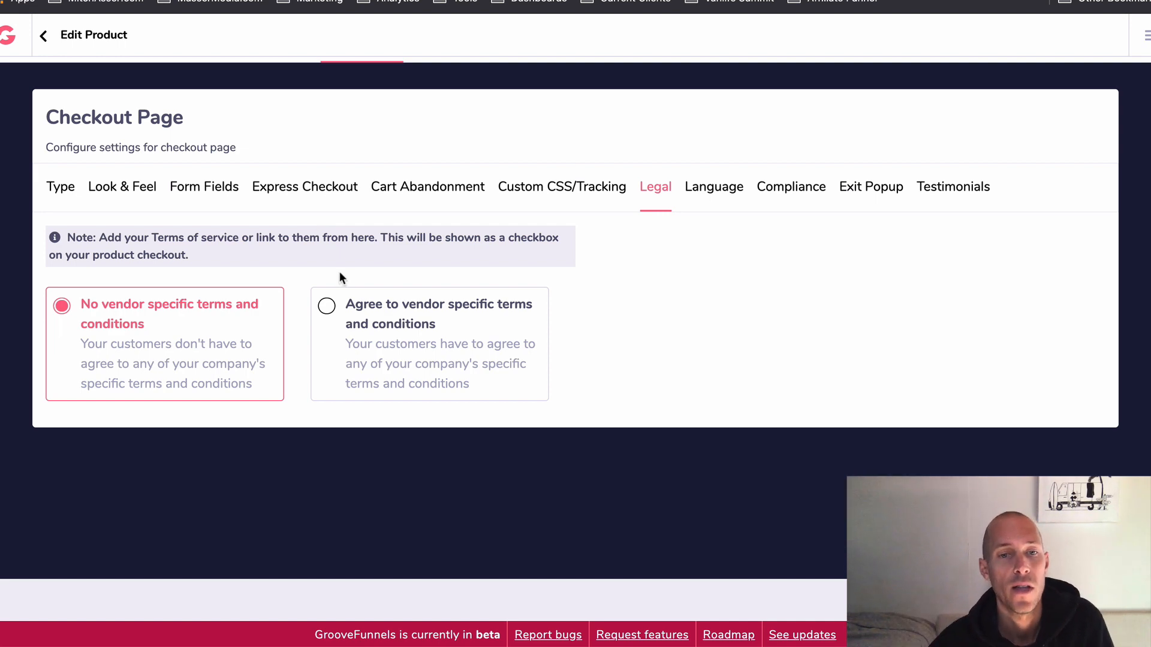
left_click(329, 308)
left_click(161, 482)
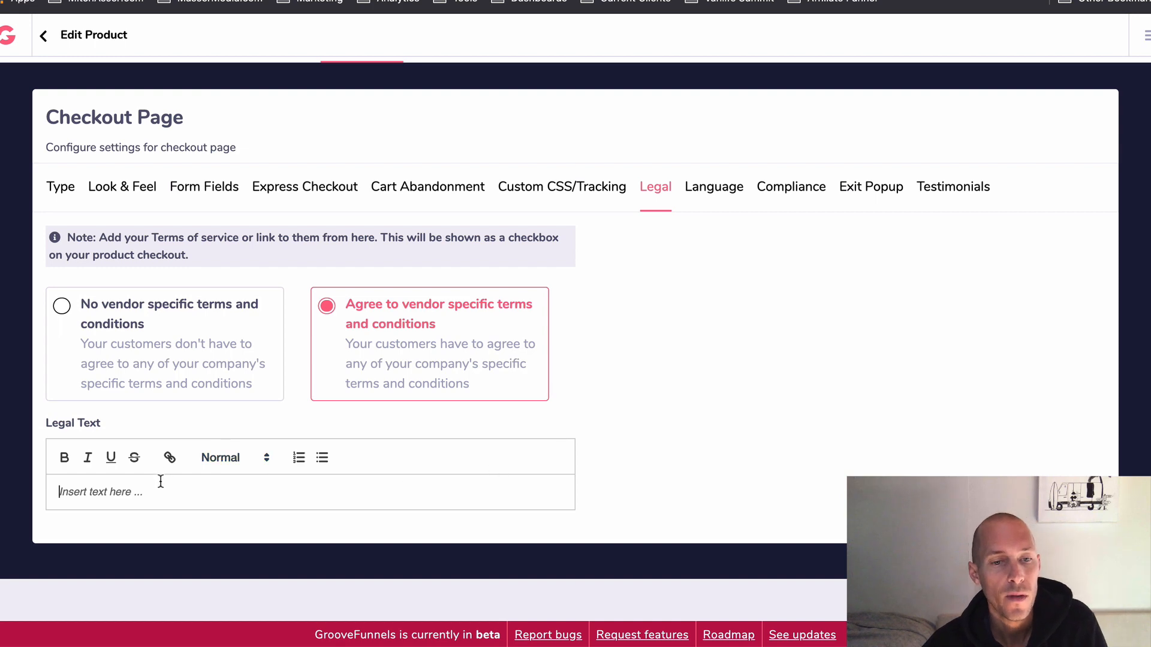
type("I ag")
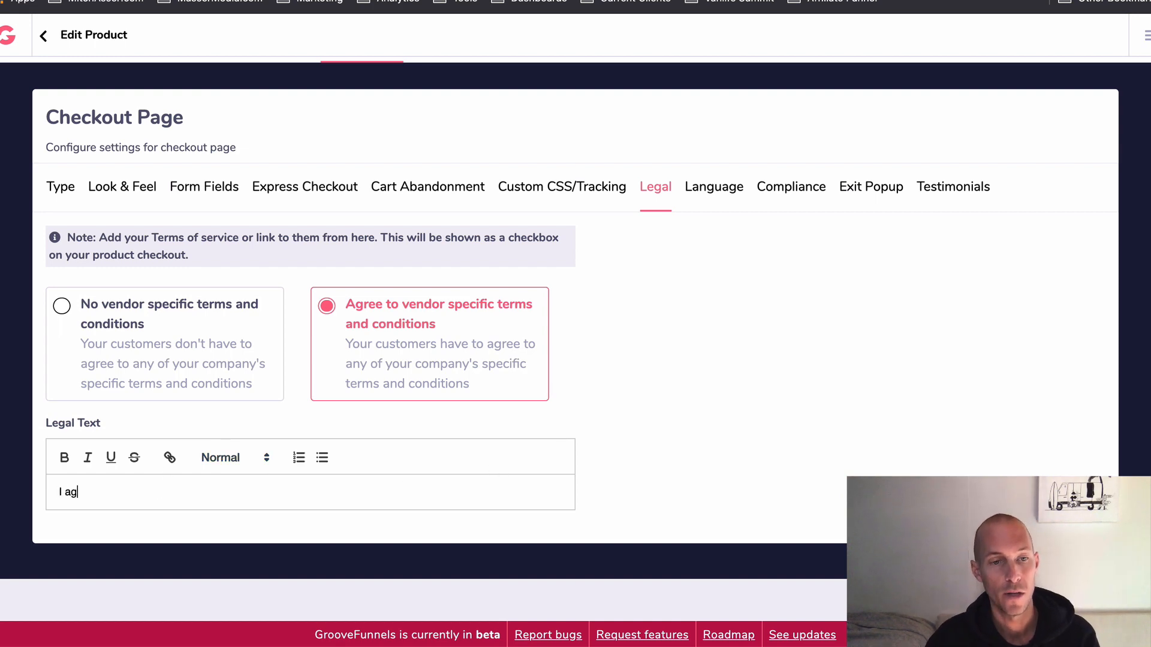
type("ree to the")
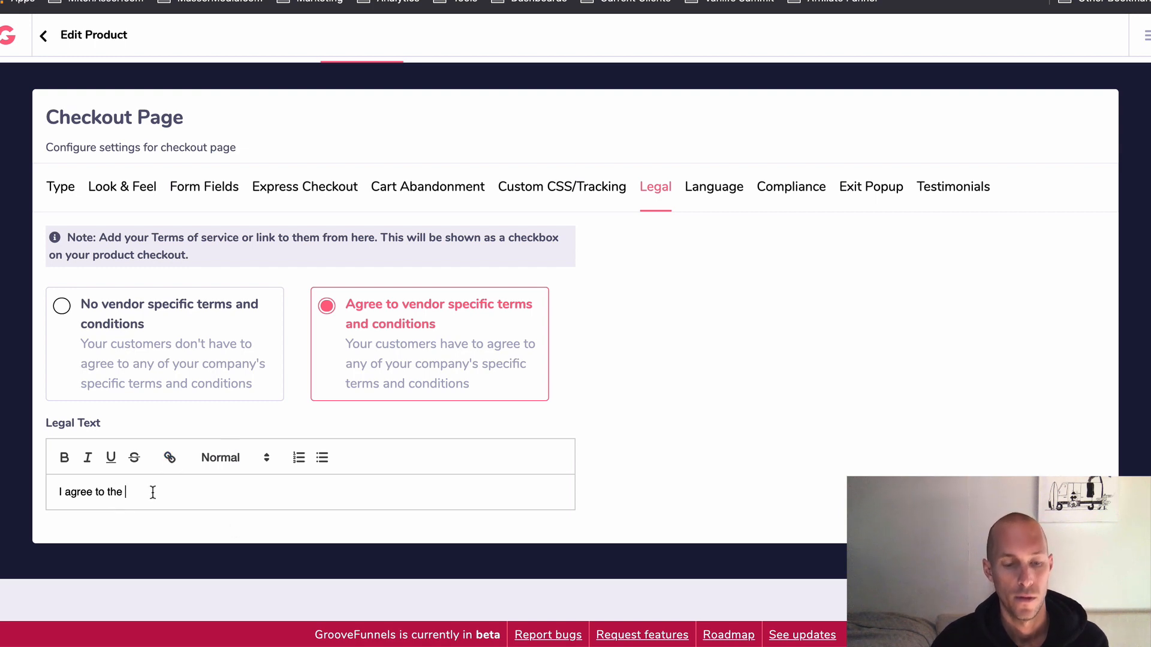
type("Terms of S")
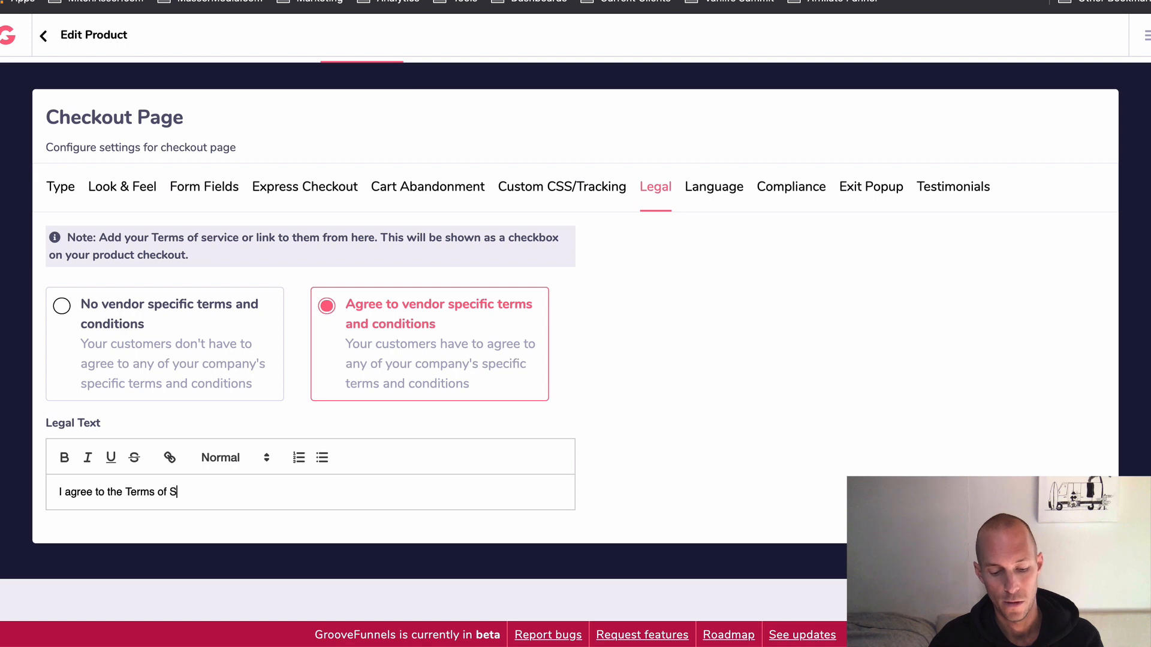
type("erive")
key("BackSpace")
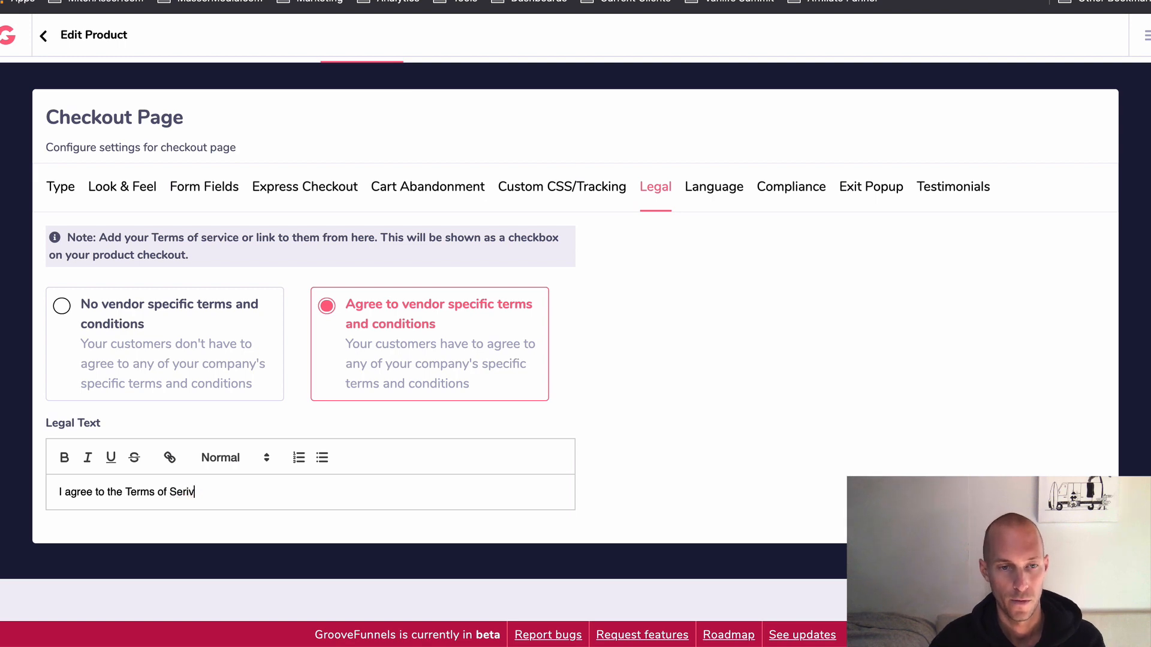
type("vice")
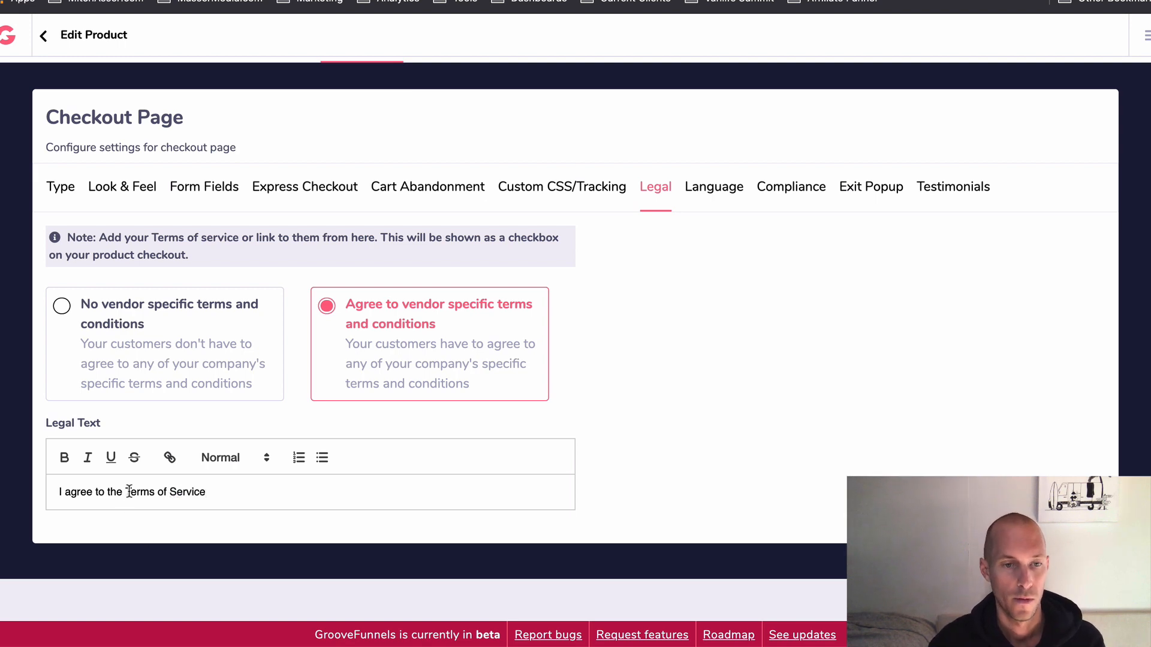
Turn the words "Terms of Service" in the legal text into a link, keeping the suggested link value.
mouse_move(129, 492)
left_mouse_down()
mouse_move(196, 492)
mouse_move(128, 493)
left_mouse_up()
left_click(206, 491)
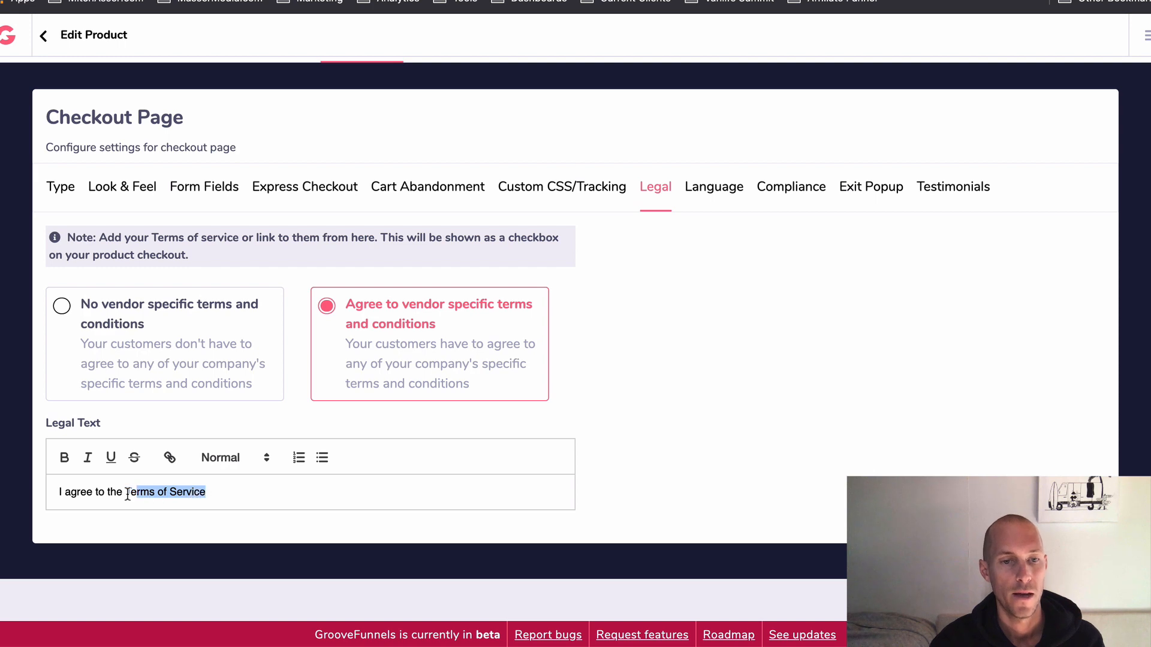
left_click(170, 459)
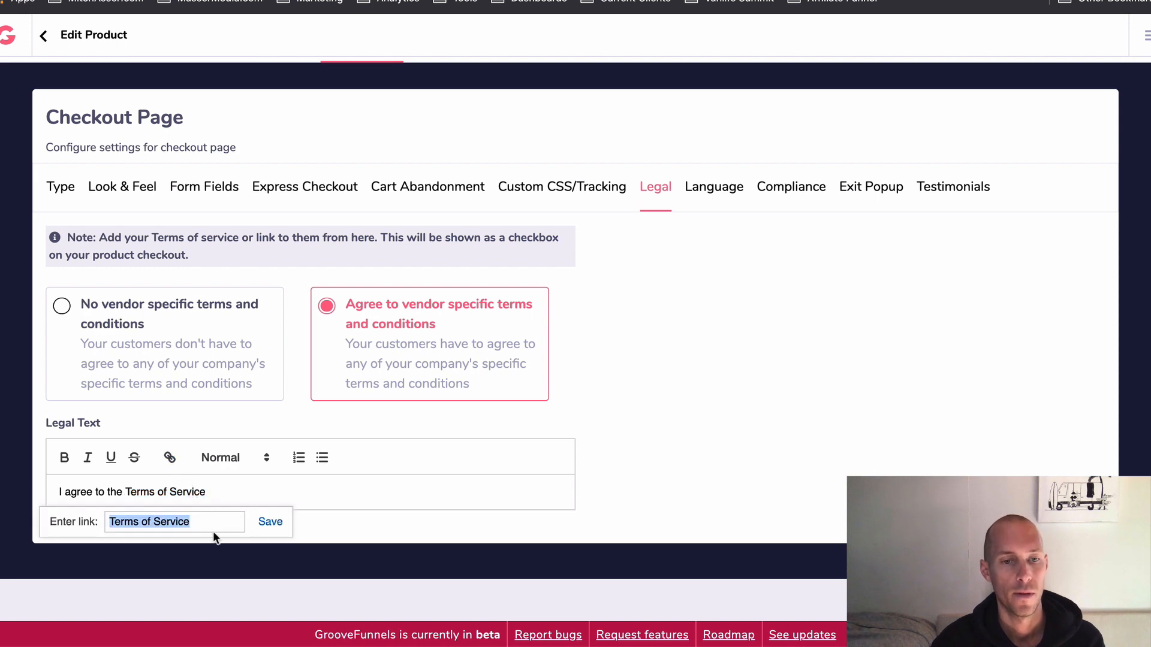
left_click(259, 522)
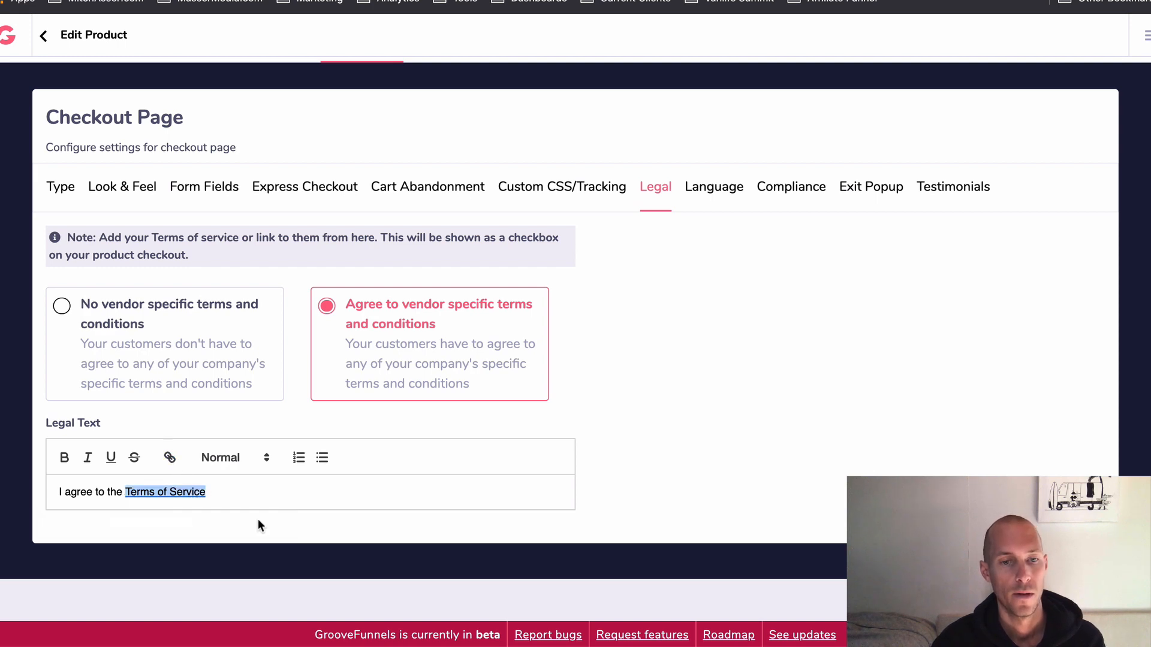
left_click(215, 491)
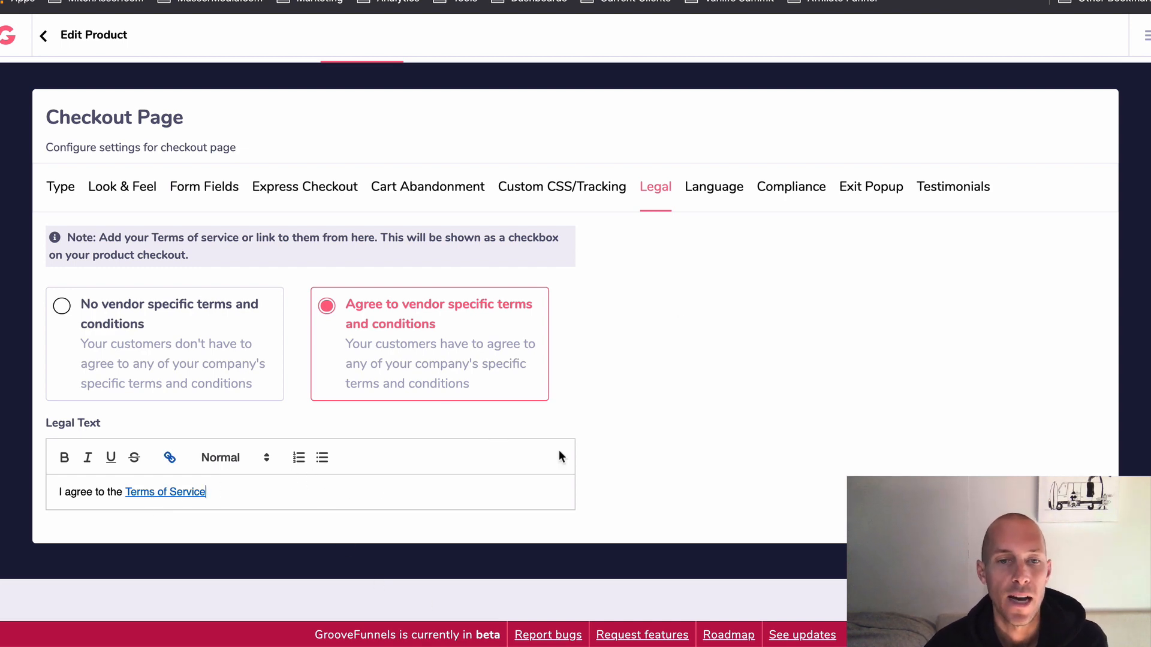
Look through the checkout page's language, ROSCA compliance, exit popup and testimonials settings.
left_click(710, 191)
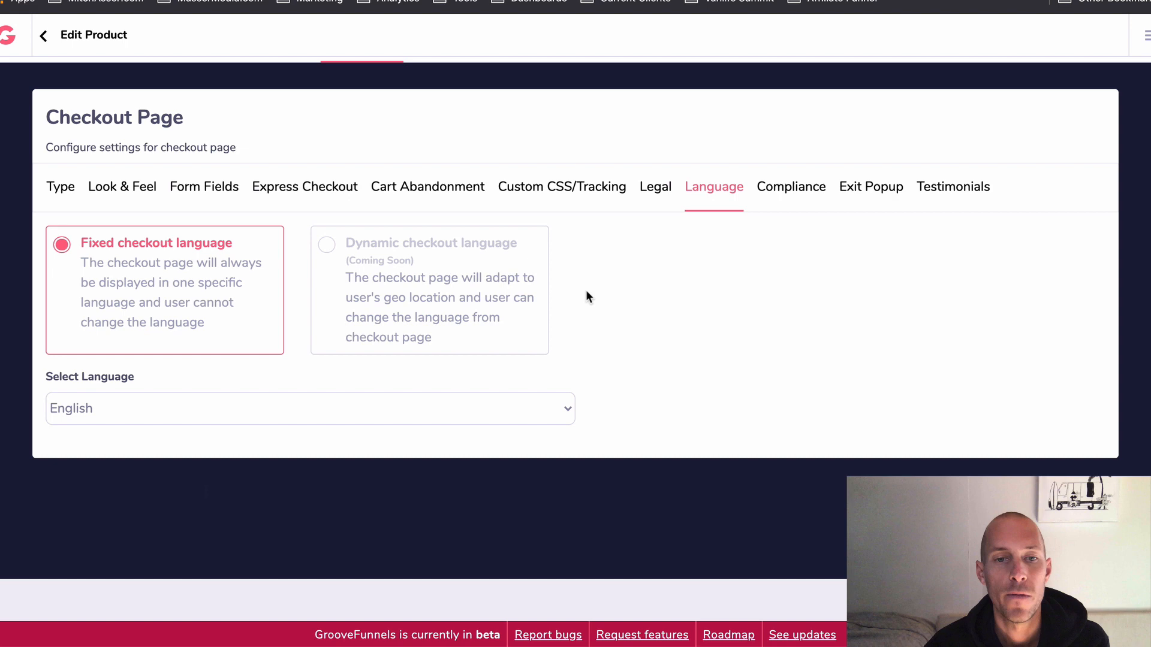
left_click(809, 188)
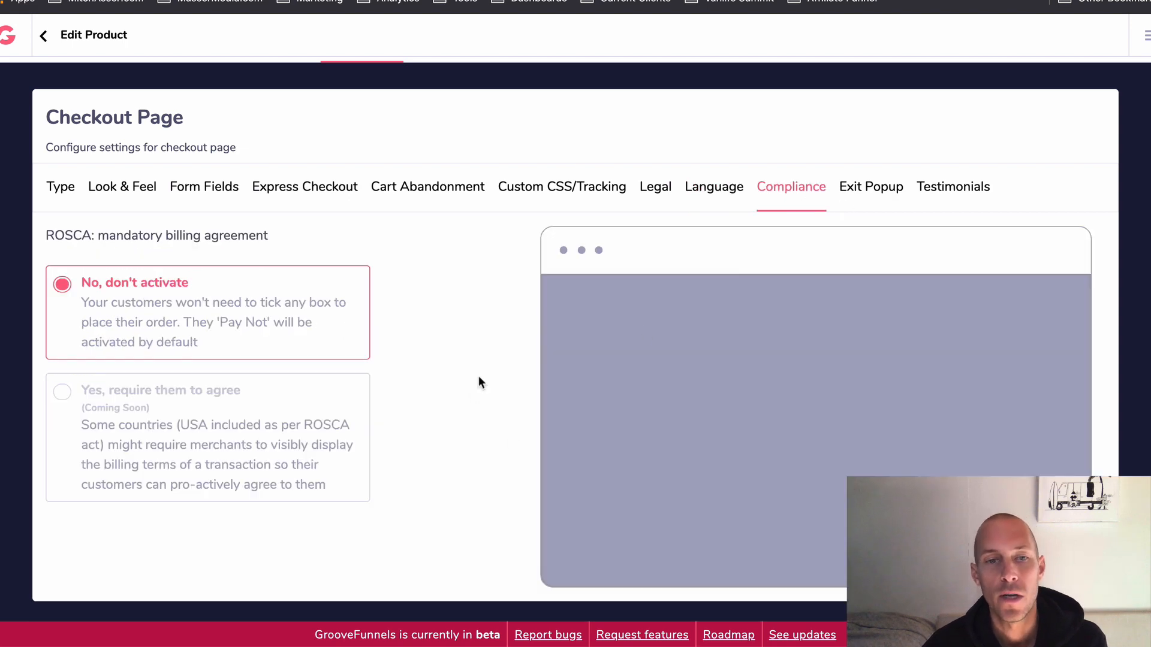
left_click_drag(21, 231, 200, 236)
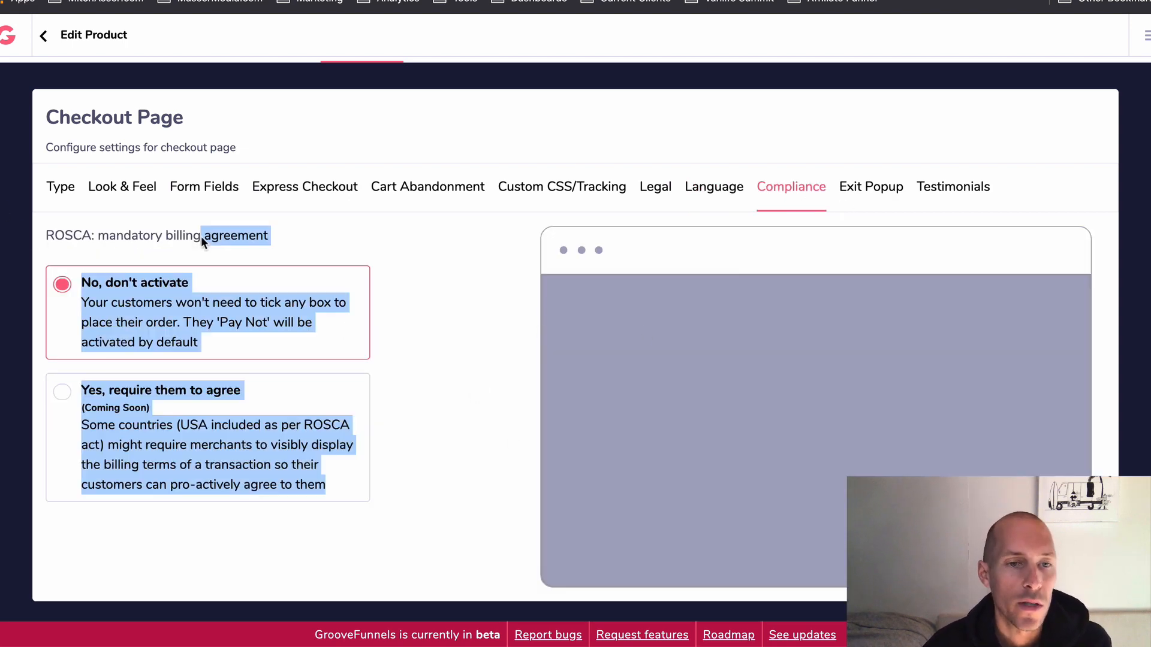
left_click(313, 238)
left_click(876, 188)
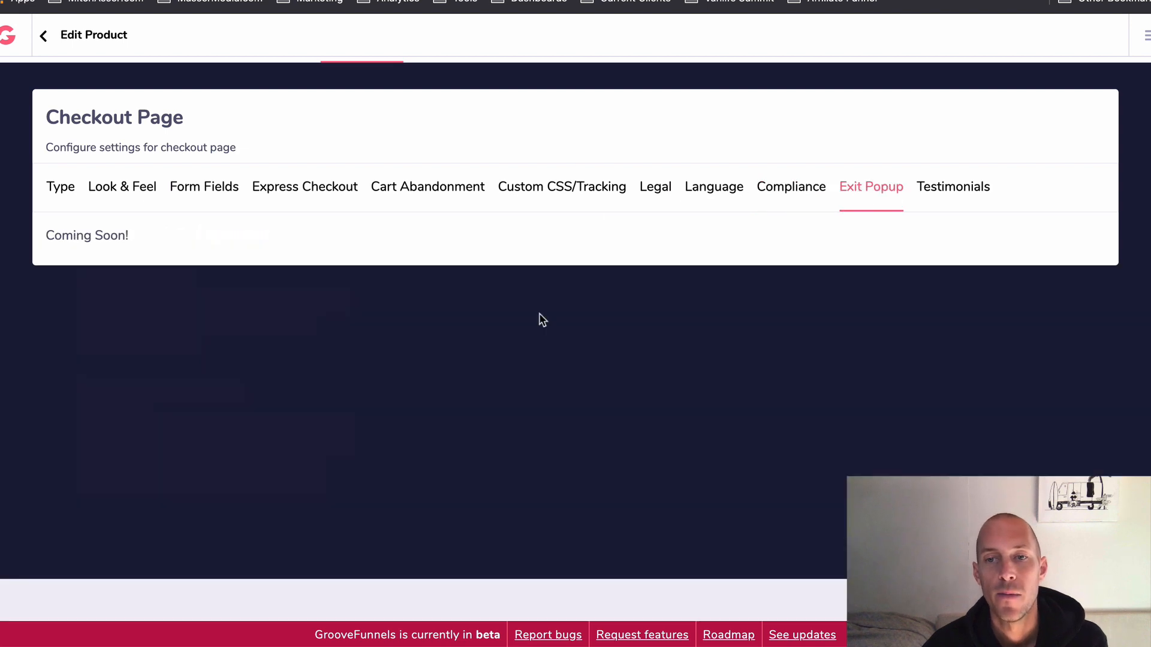
left_click(948, 190)
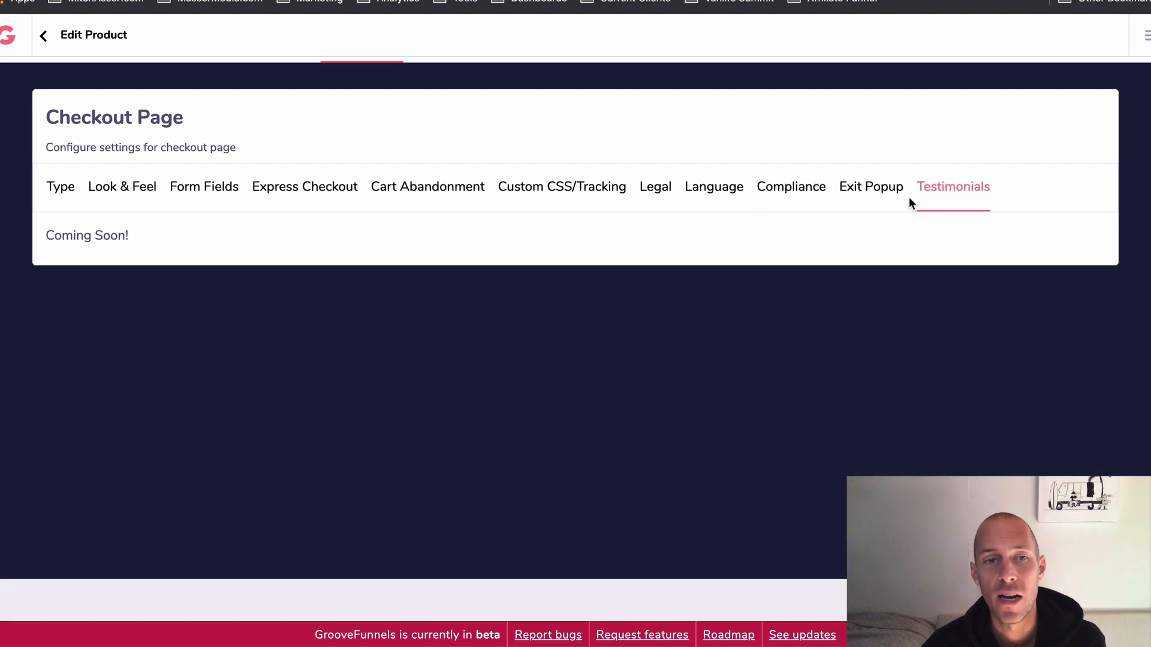
Save the checkout page settings and the order bump settings with the bump offer left at "No, don't activate".
scroll(909, 216, "up", 2)
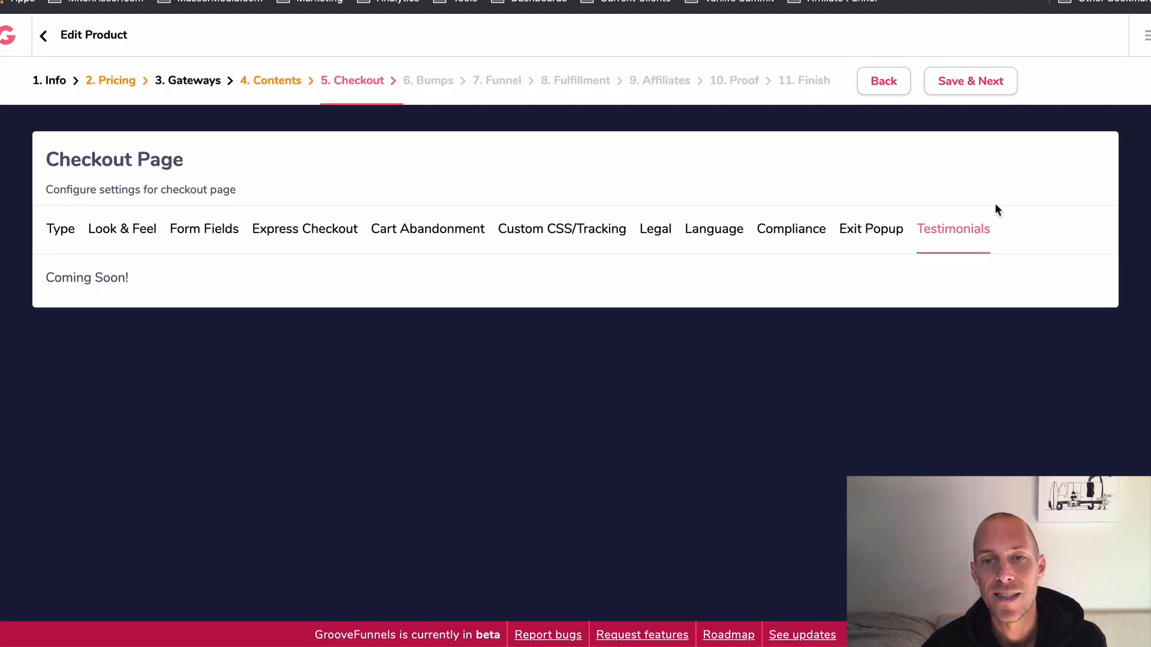
left_click(952, 78)
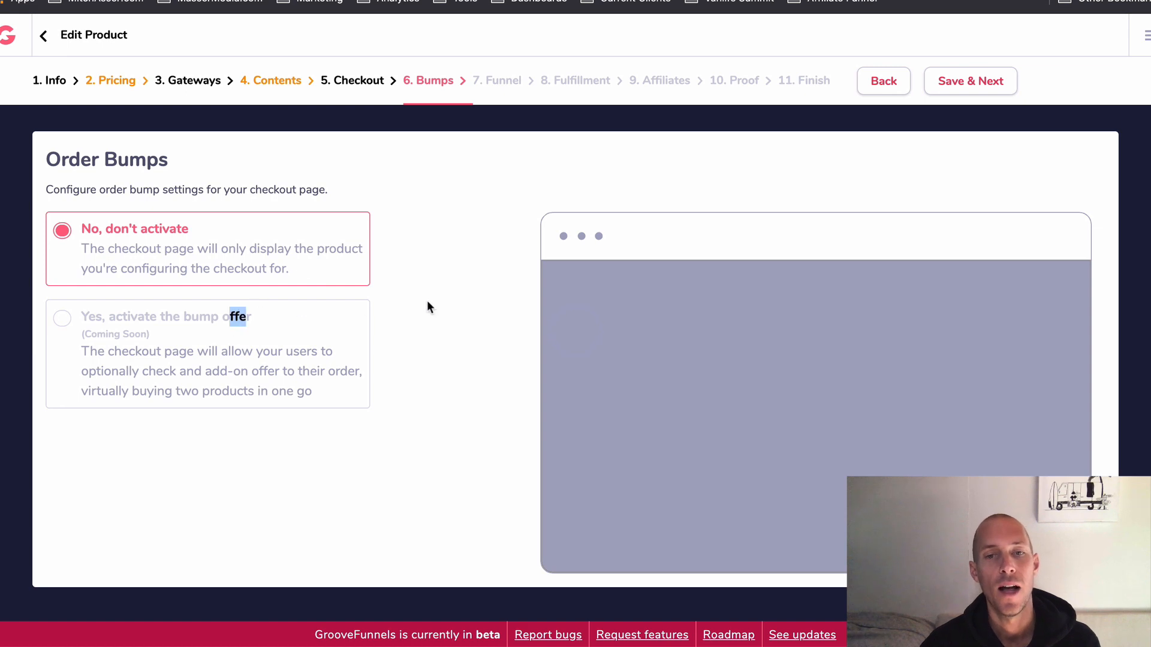
left_click(602, 225)
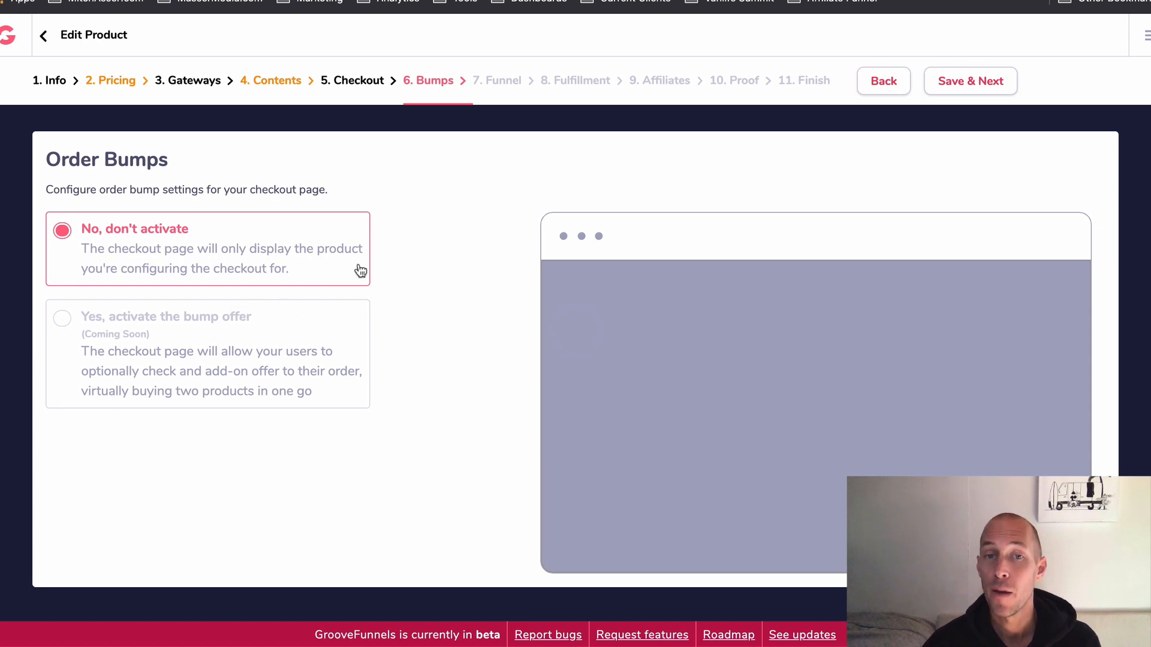
left_click(969, 84)
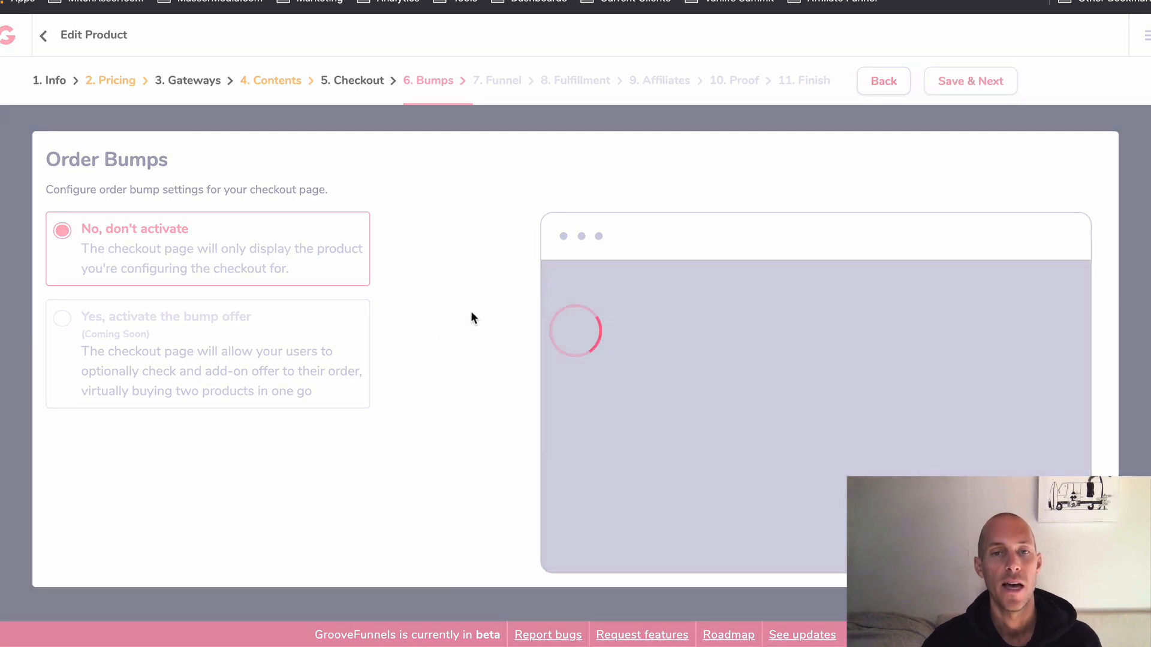
Review the post transaction URLs for both price points and the page types offered for Digital Nomad Sessions Premium Pass #1.
scroll(465, 305, "down", 2)
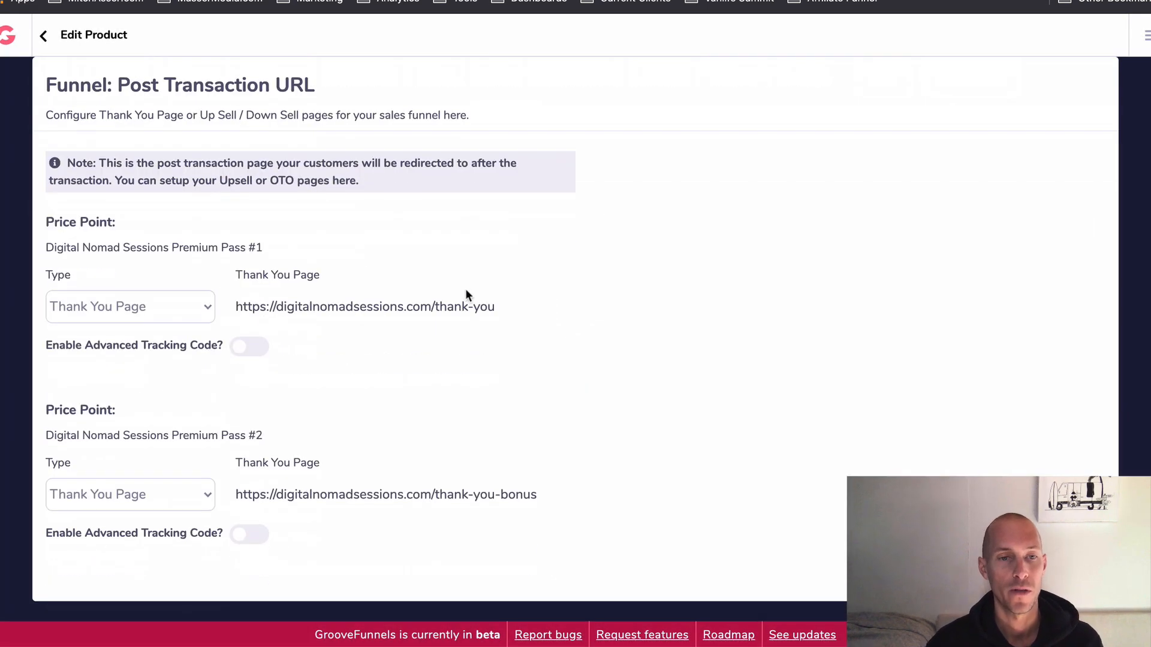
scroll(619, 208, "up", 2)
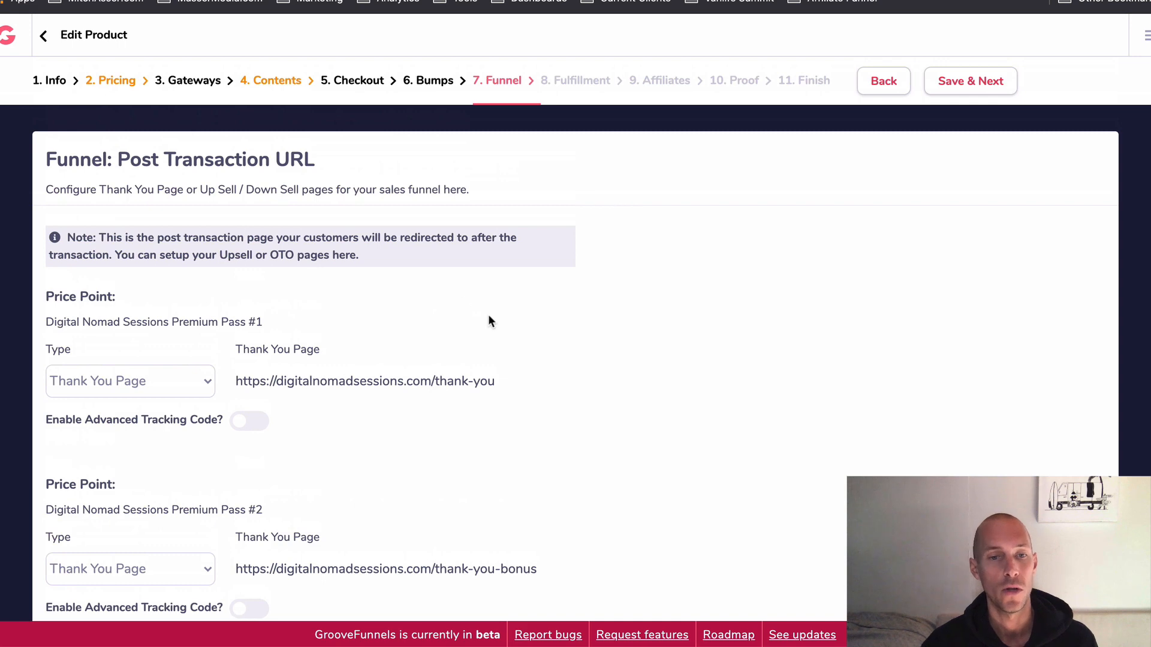
scroll(480, 318, "down", 2)
left_click(162, 317)
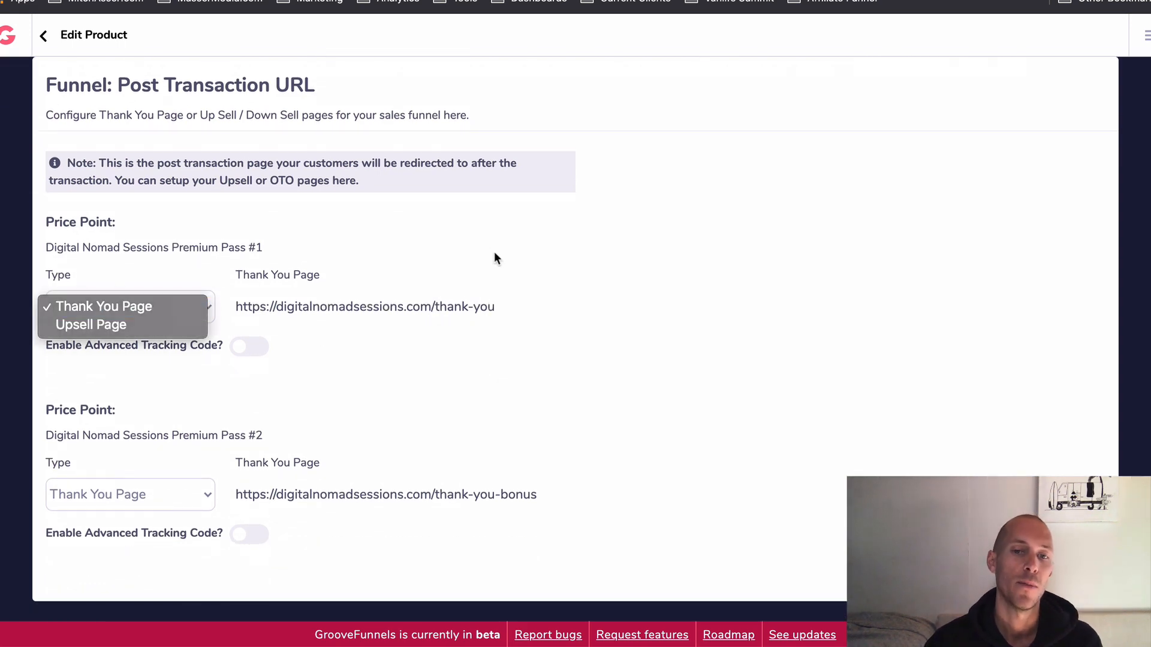
left_click(494, 251)
Try the Upsell Page type for Digital Nomad Sessions Premium Pass #1 and revert it to Thank You Page.
left_click(198, 302)
left_click(177, 326)
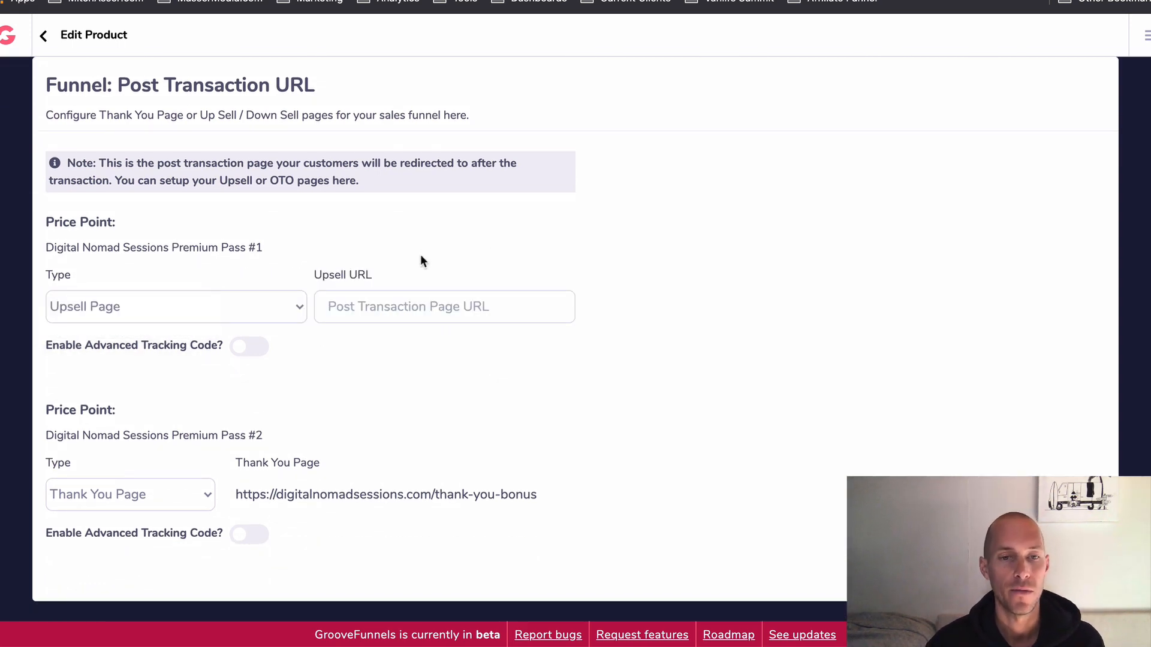
left_click(268, 303)
left_click(142, 289)
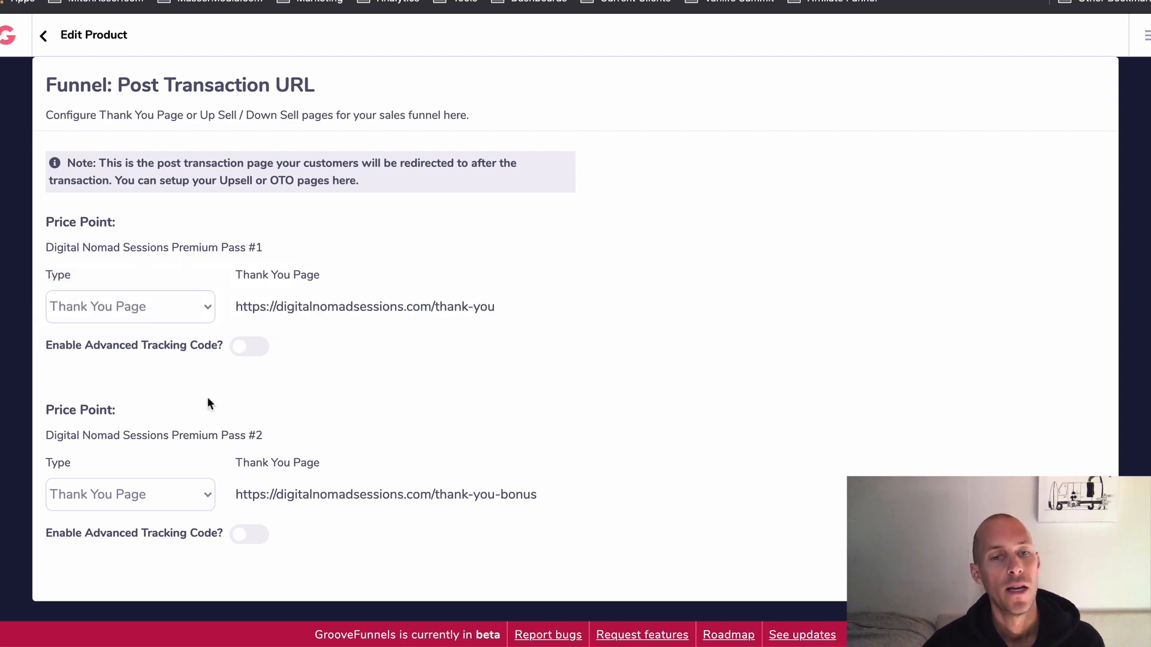
Check the post transaction page types offered for Digital Nomad Sessions Premium Pass #2, keeping Thank You Page.
scroll(213, 431, "up", 2)
scroll(210, 471, "down", 2)
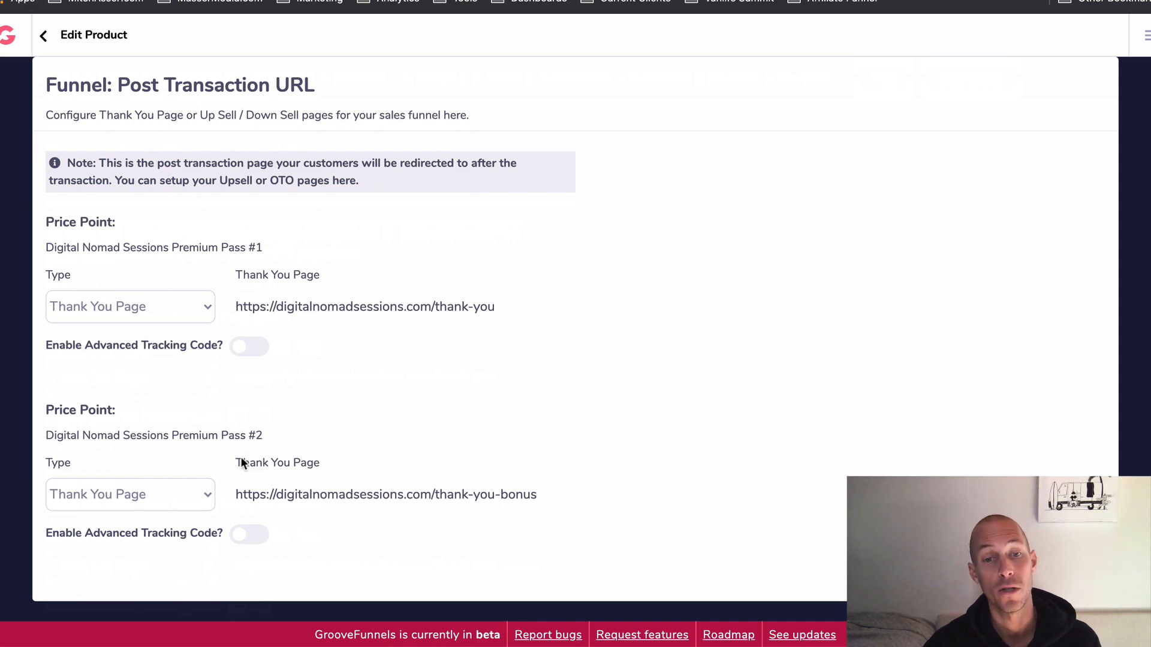
left_click(181, 494)
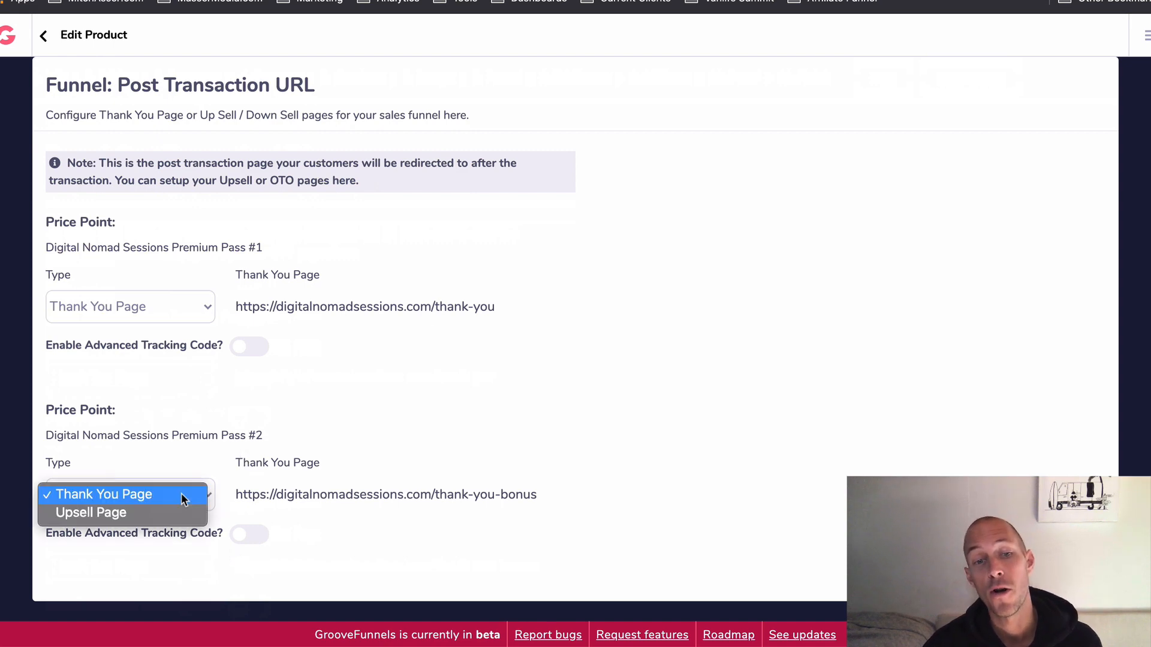
left_click(354, 405)
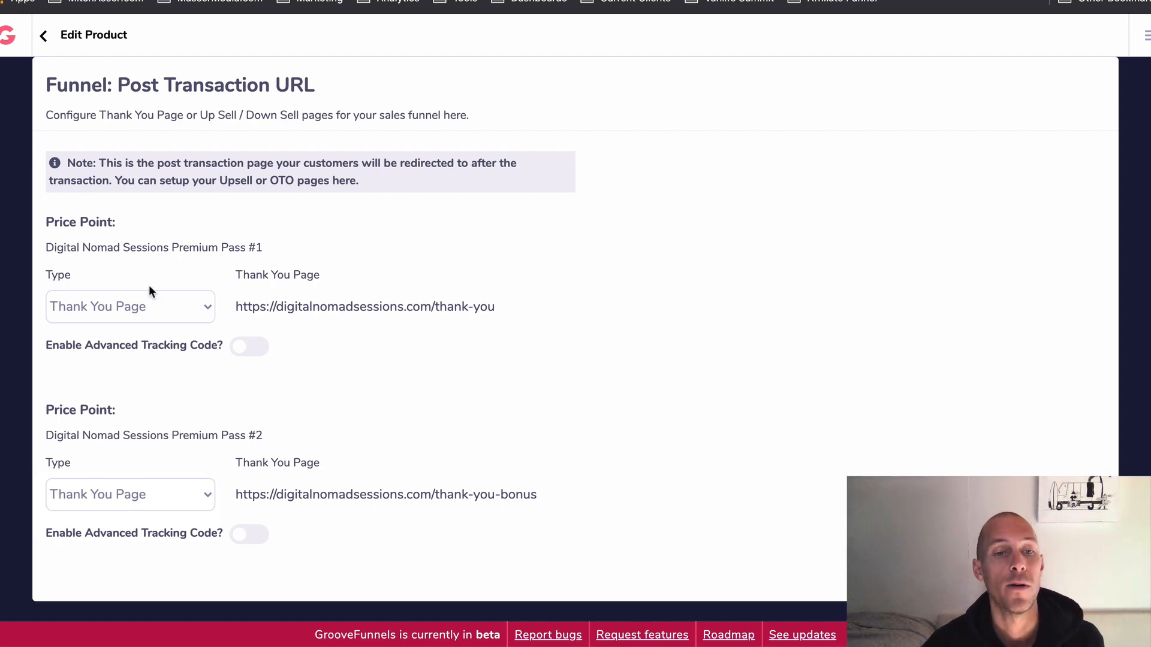
Try the Upsell Page type for Digital Nomad Sessions Premium Pass #1, starting an upsell URL and clearing it.
left_click(156, 306)
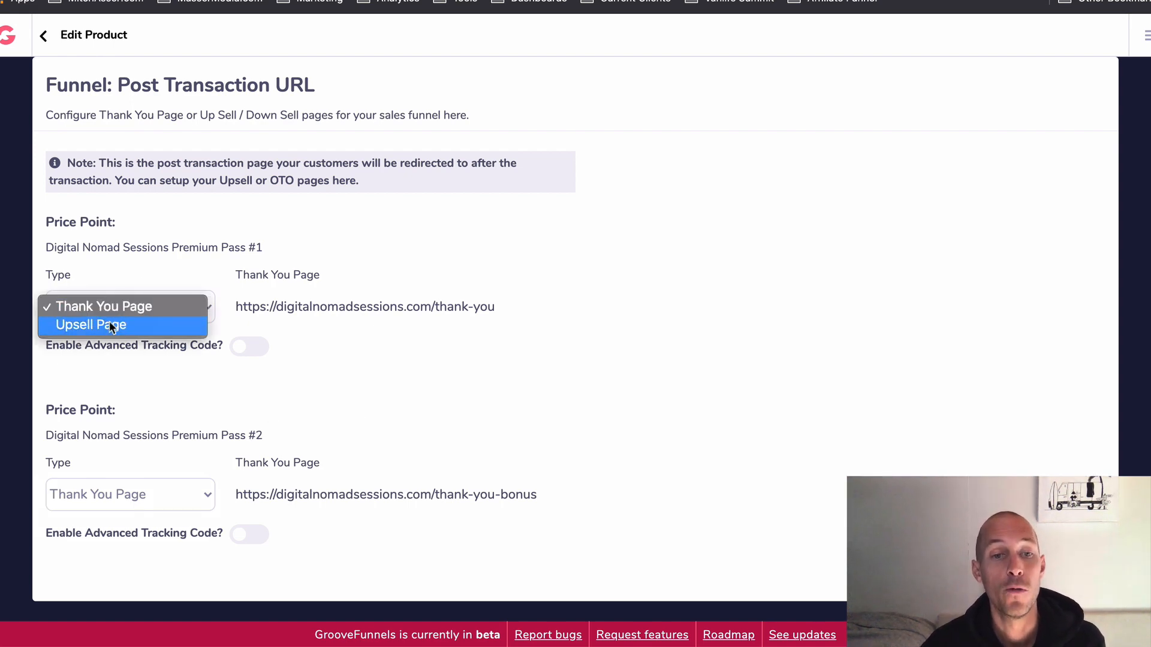
left_click(148, 325)
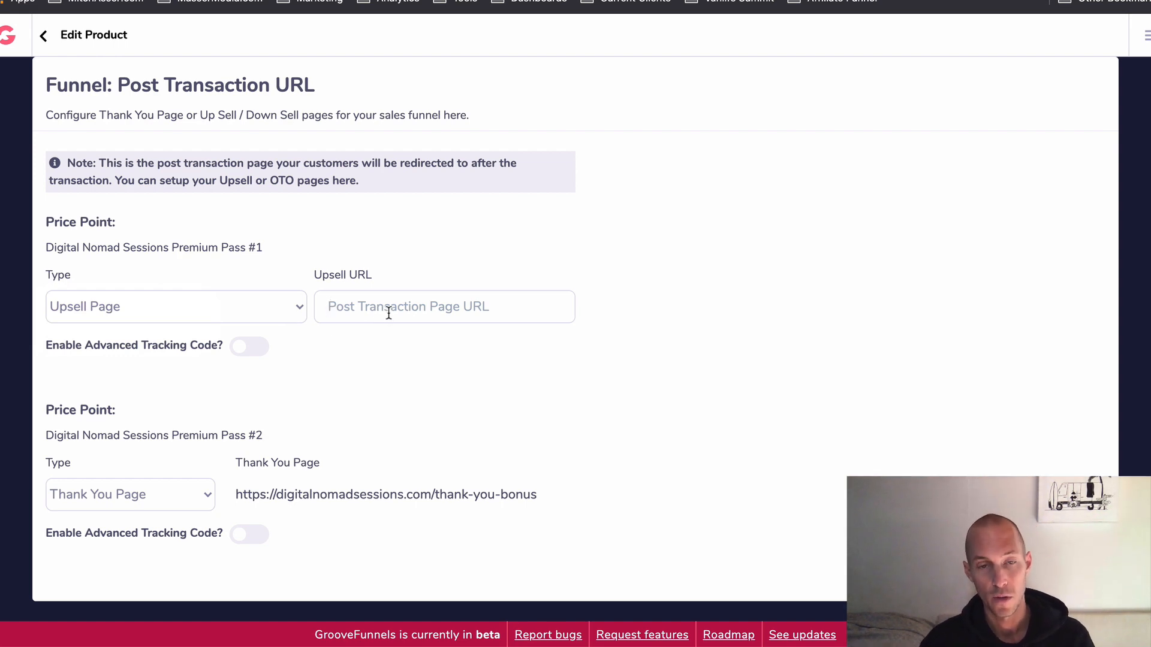
type("digit")
key("BackSpace")
key("BackSpace")
key("BackSpace")
key("BackSpace")
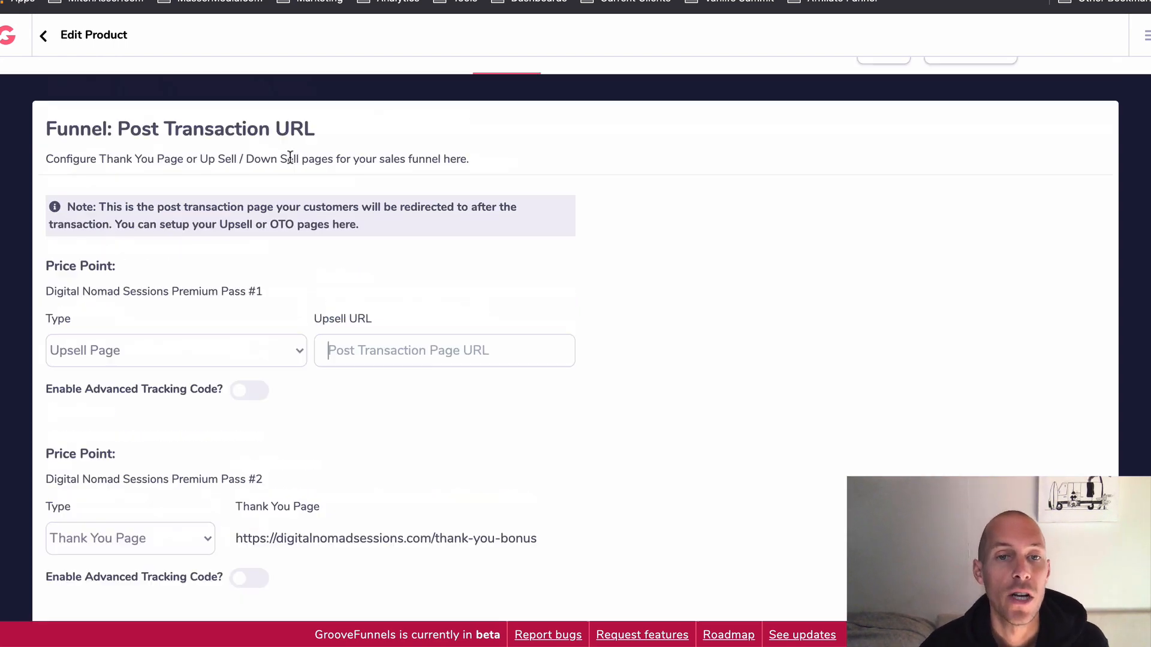
scroll(456, 174, "up", 2)
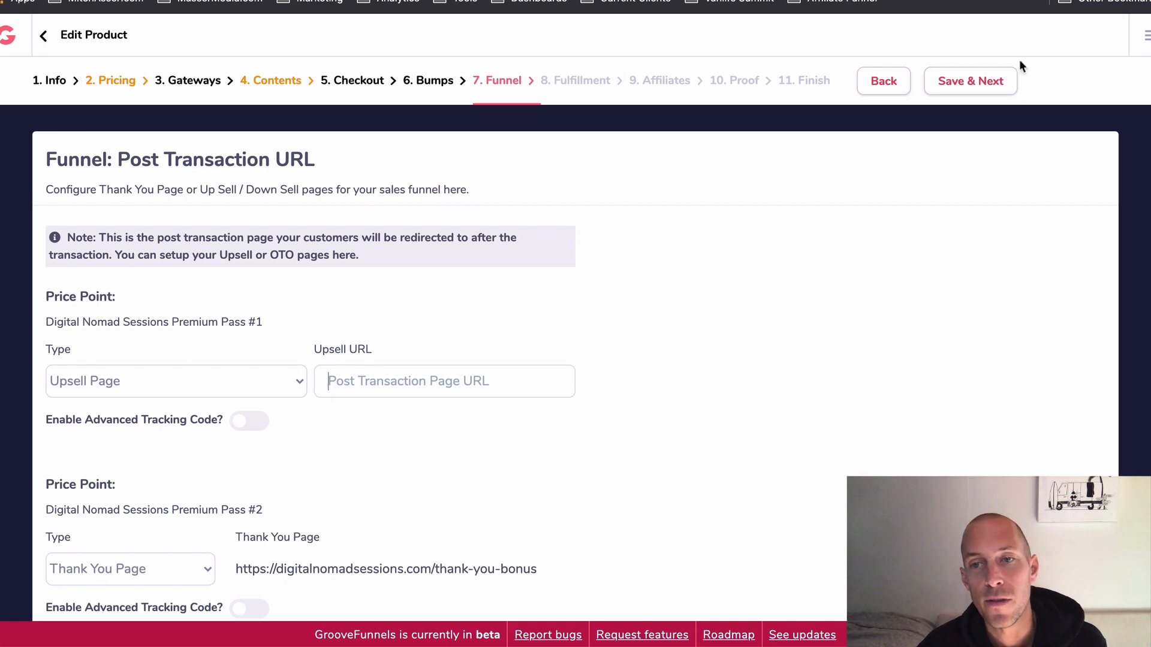
scroll(417, 241, "down", 2)
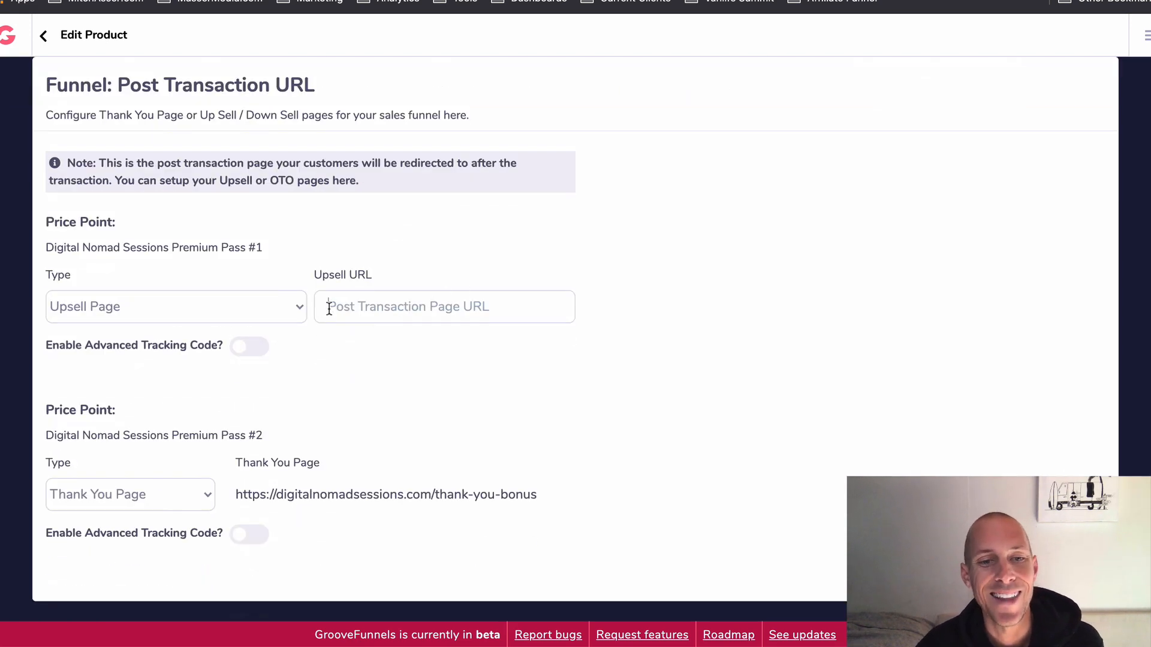
Enable advanced tracking code for Digital Nomad Sessions Premium Pass #1 and enter the placeholder "<fbcode - purchase value; '67'>".
left_click(246, 346)
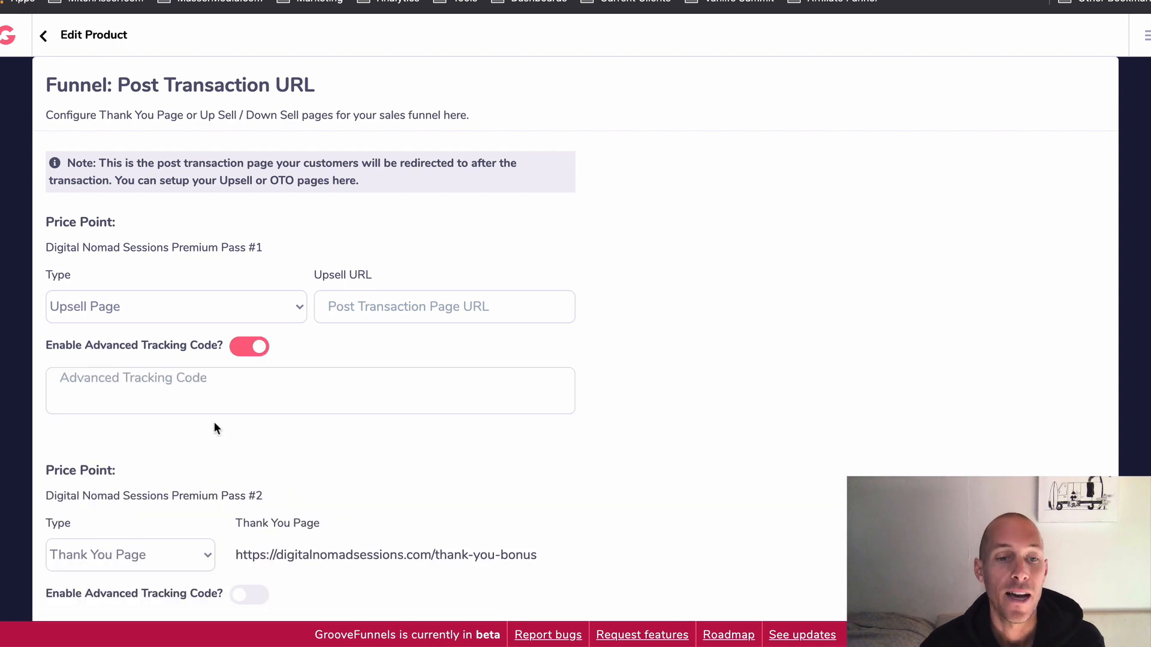
type("<")
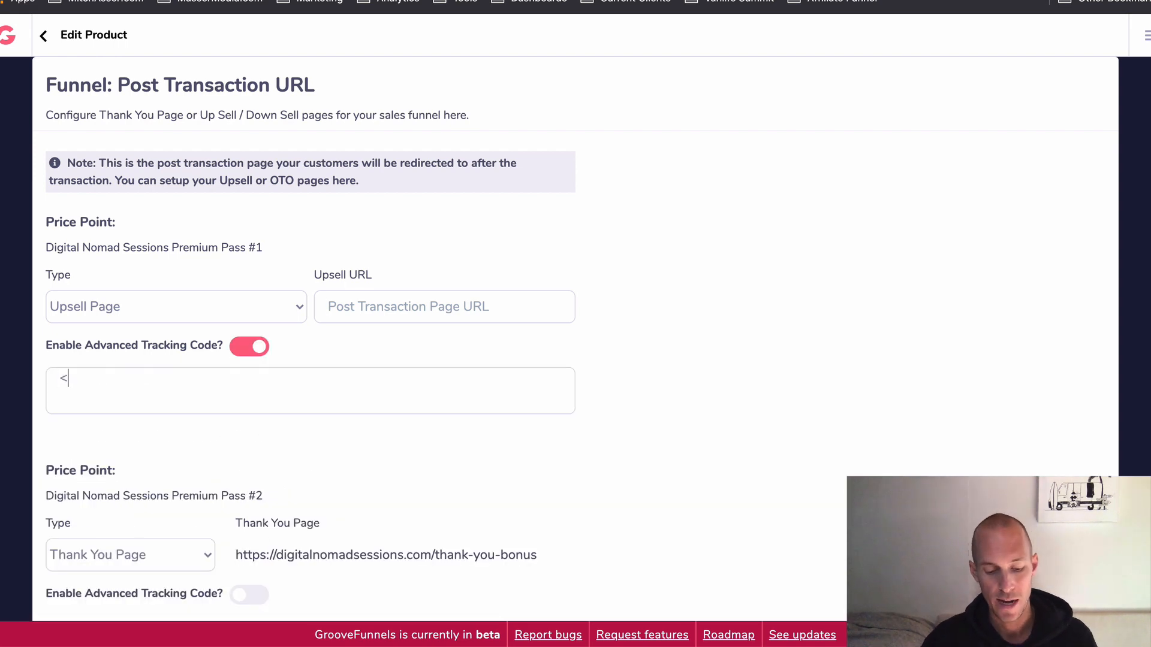
type("fbcode>")
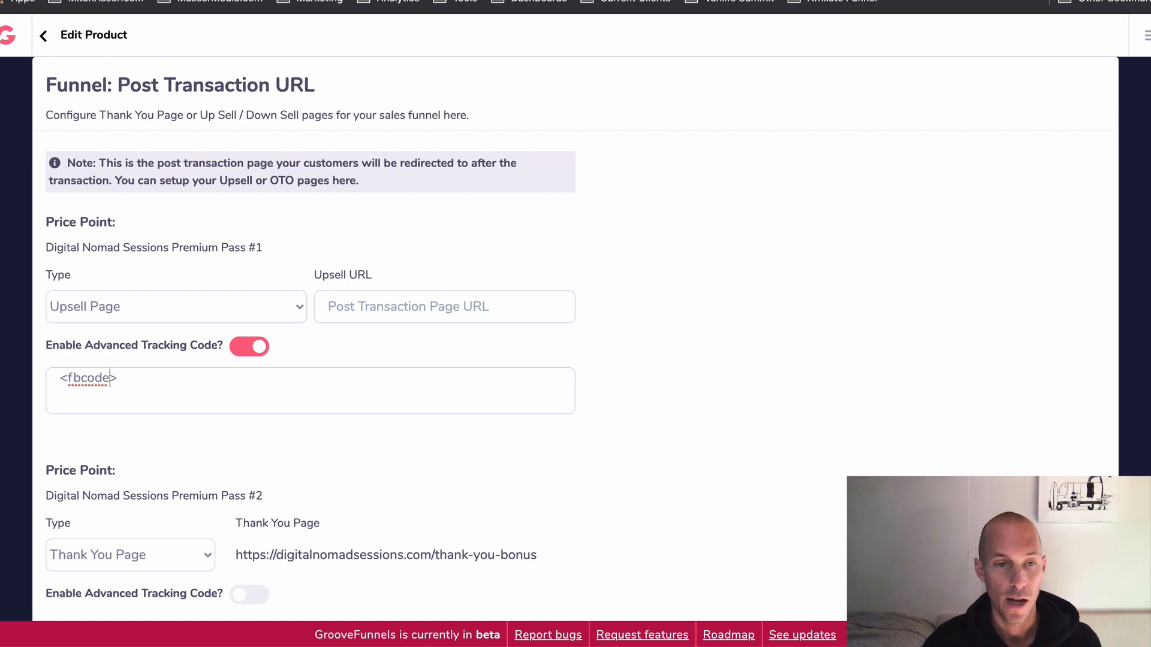
key("Left")
type("- purc")
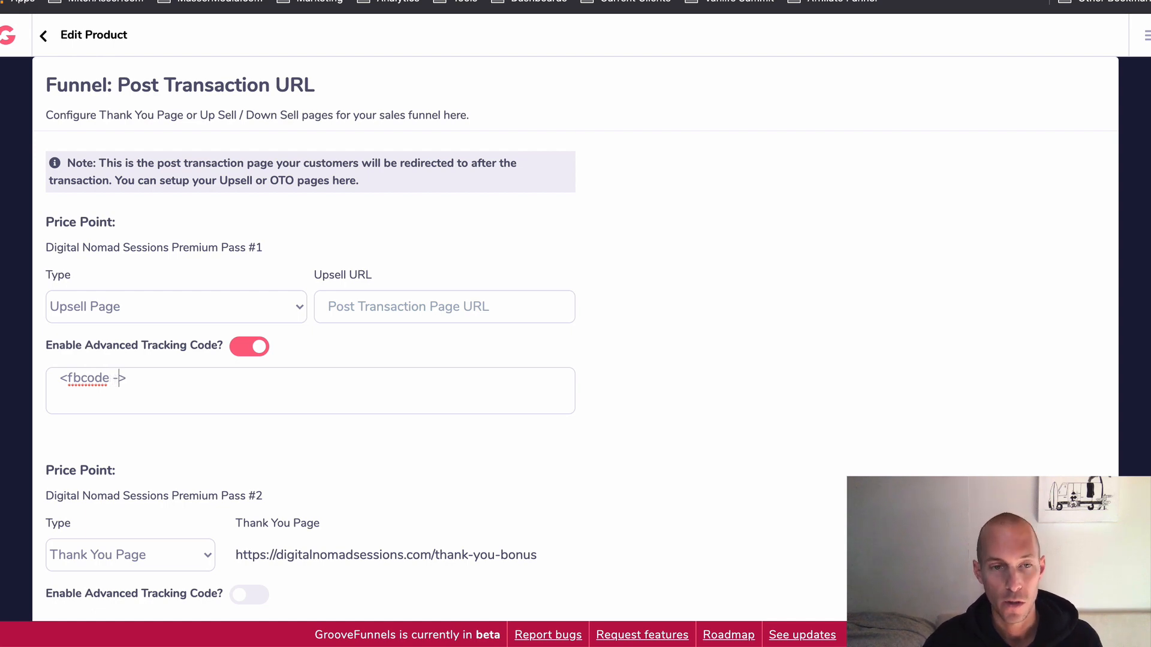
type("hase")
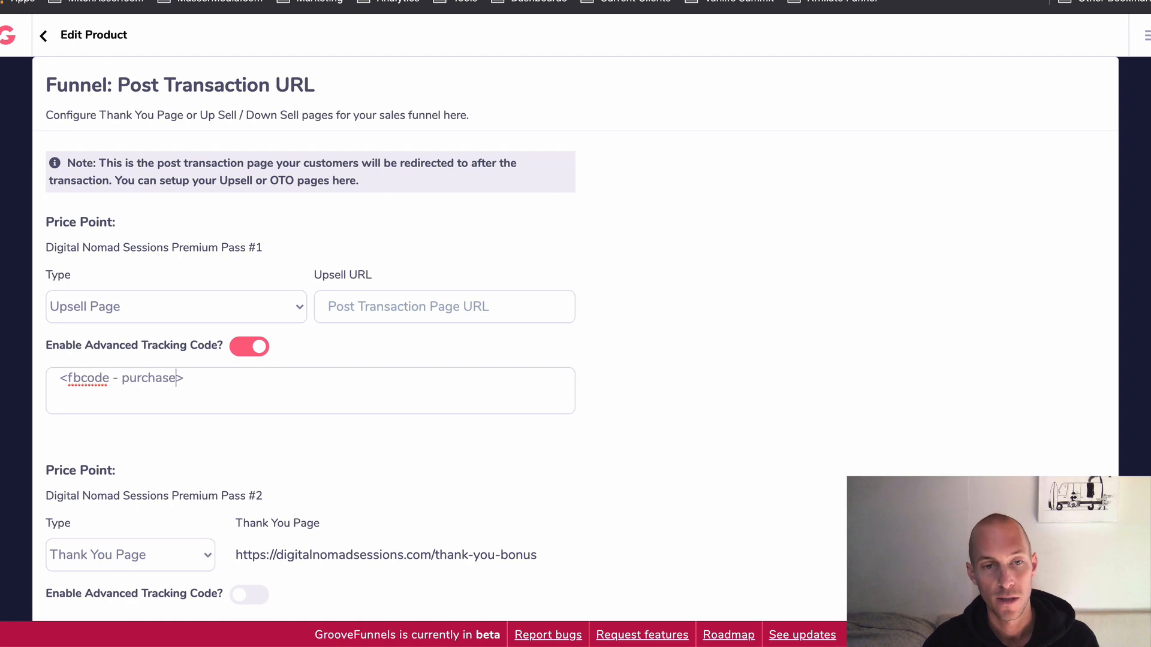
type(" value")
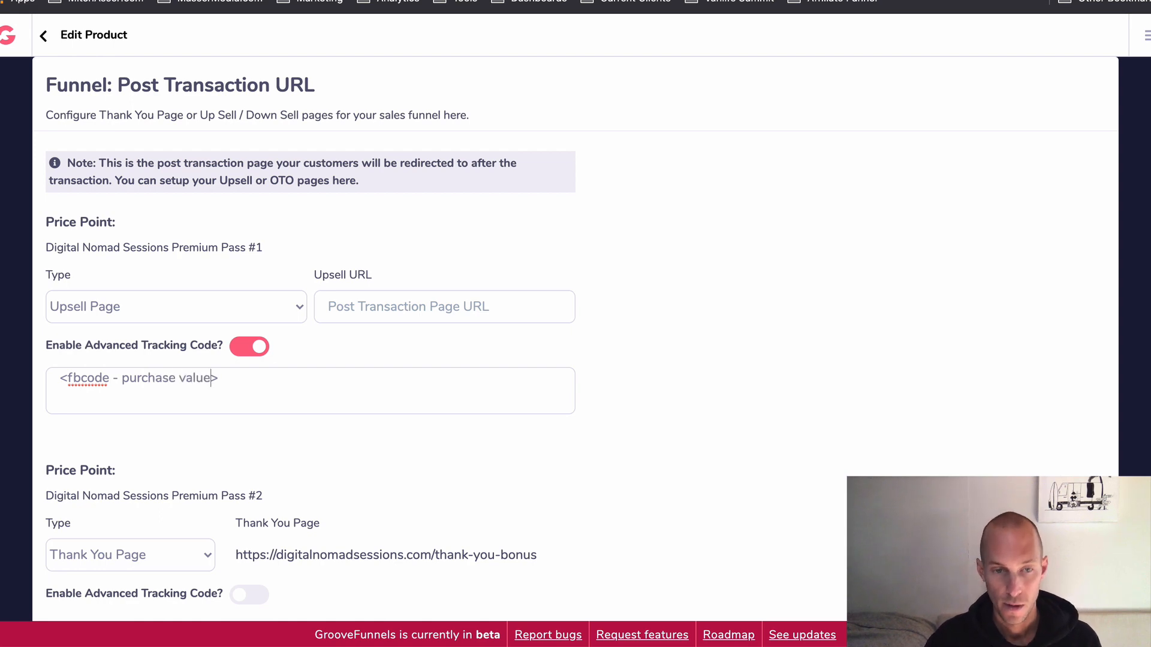
type("; ")
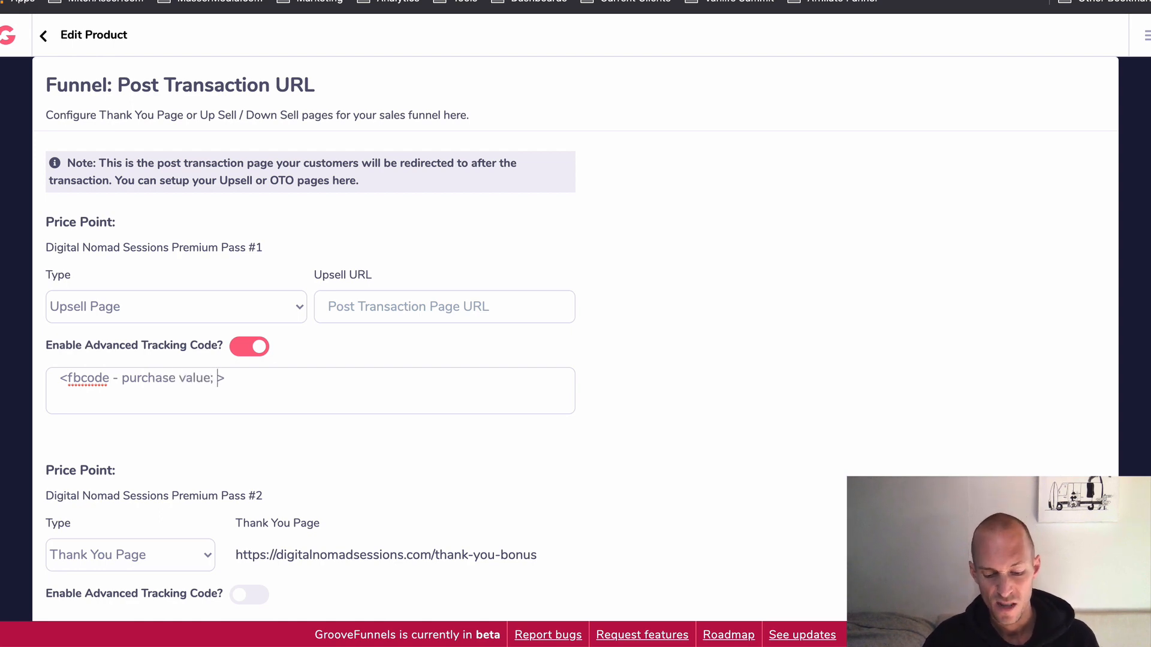
type("\"")
key("BackSpace")
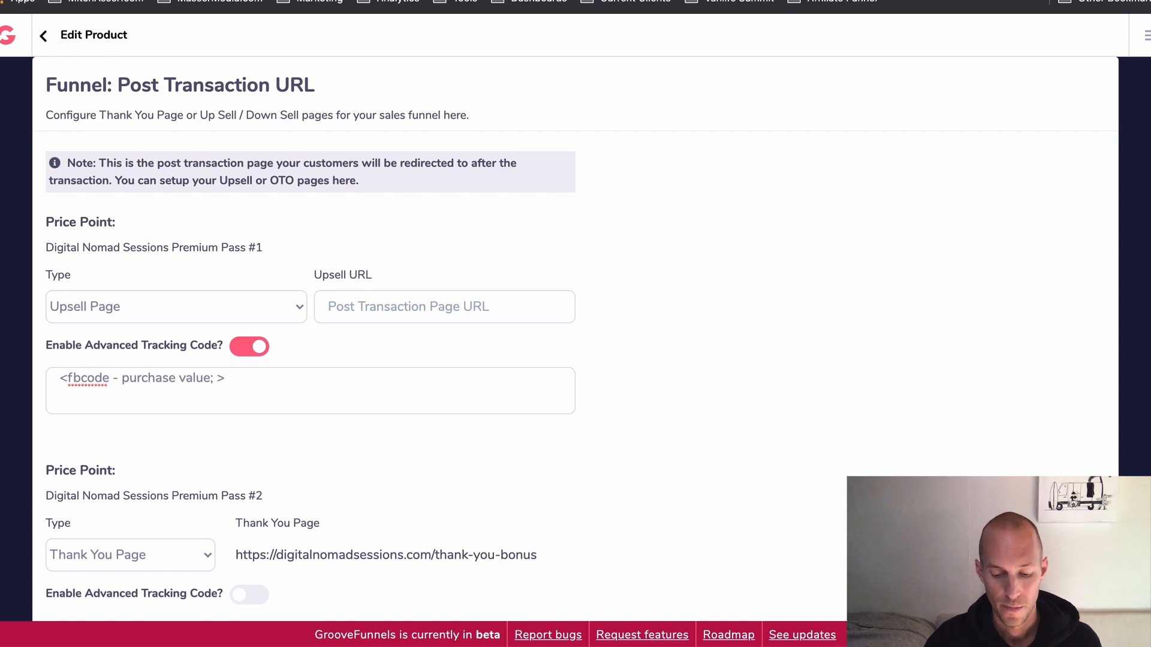
type("'67'")
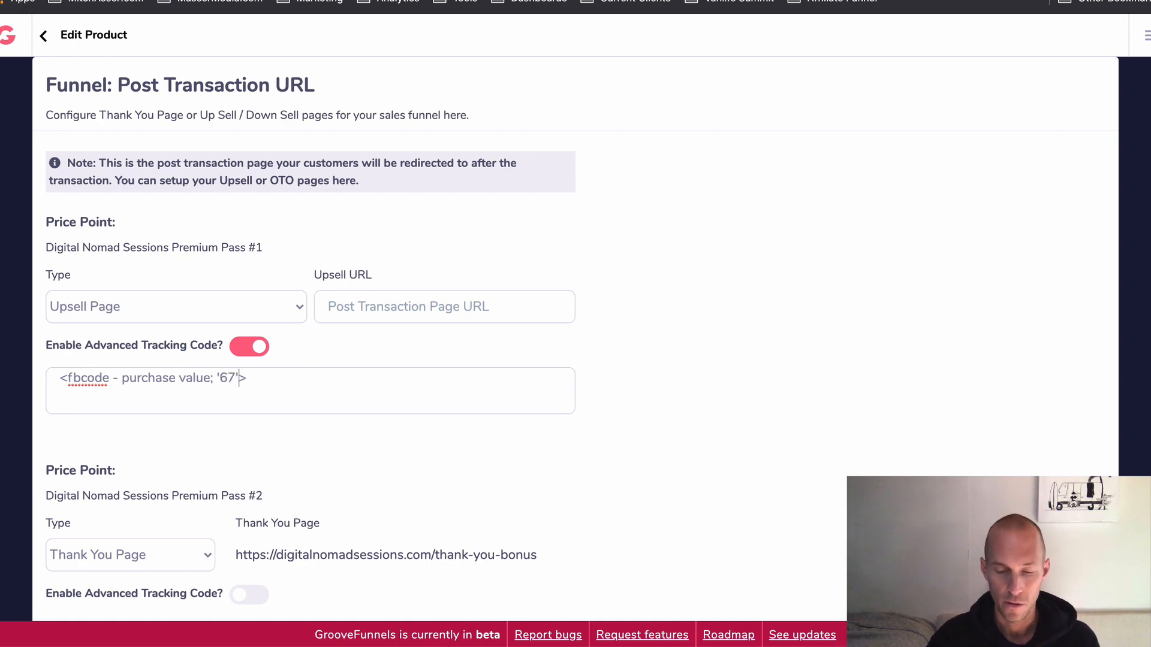
triple_click(66, 378)
left_click(83, 379, "shift")
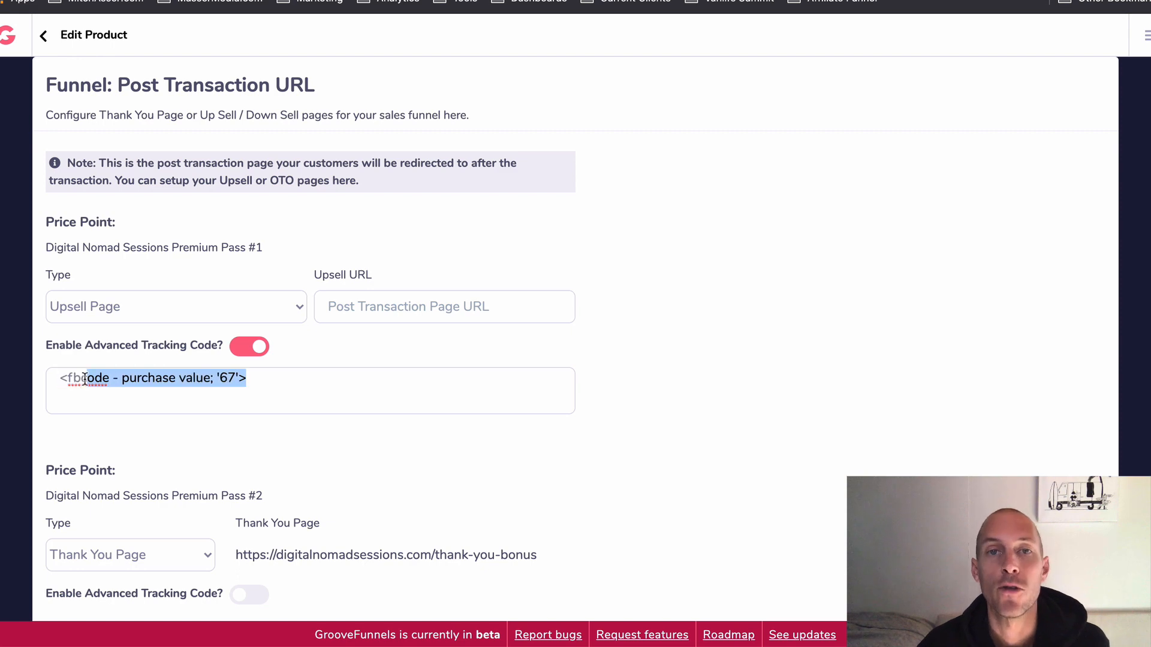
left_click(214, 384)
left_click_drag(119, 379, 240, 385)
left_click(240, 384)
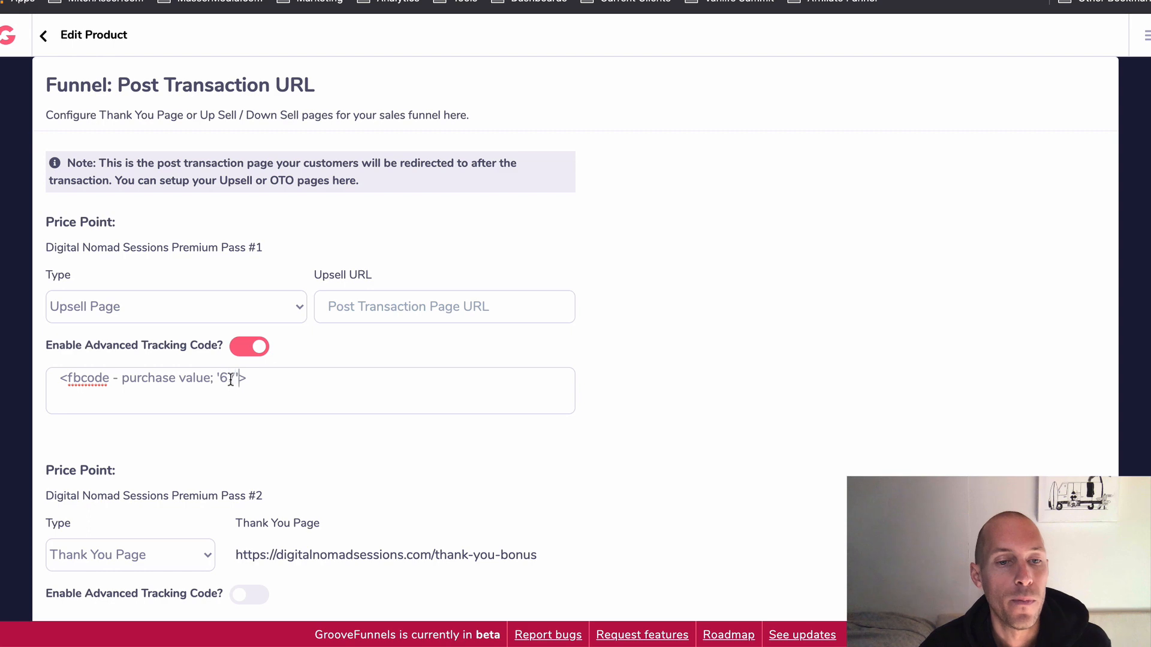
left_click_drag(235, 379, 217, 379)
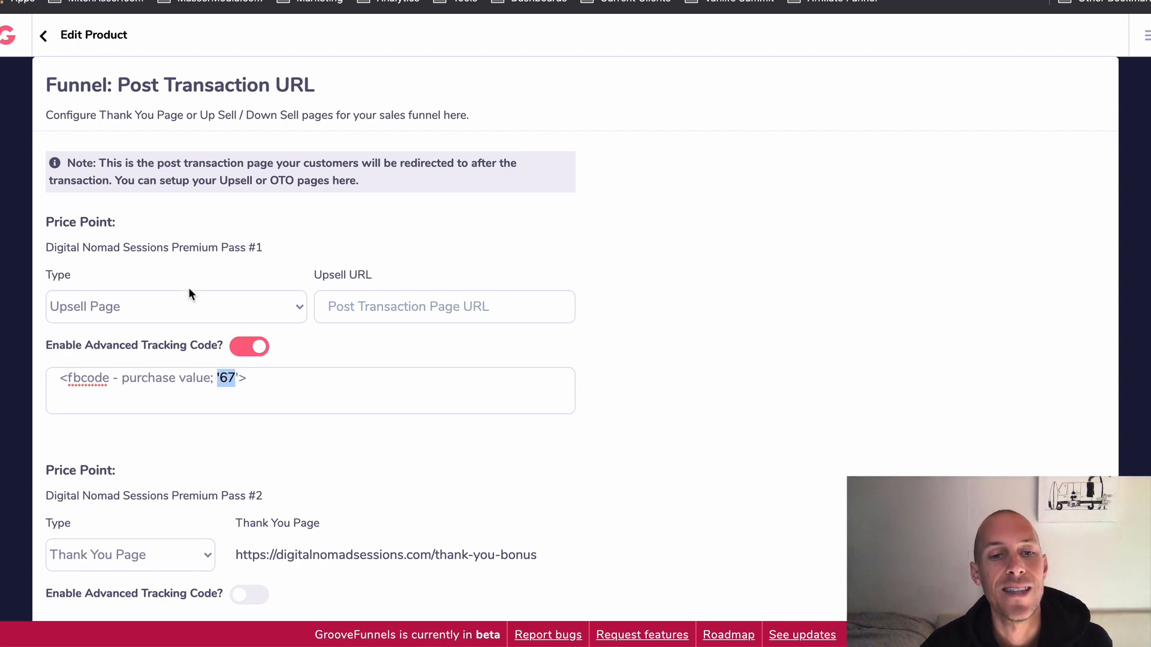
Set the post transaction type of Digital Nomad Sessions Premium Pass #1 to Thank You Page and save the funnel settings.
left_click(223, 307)
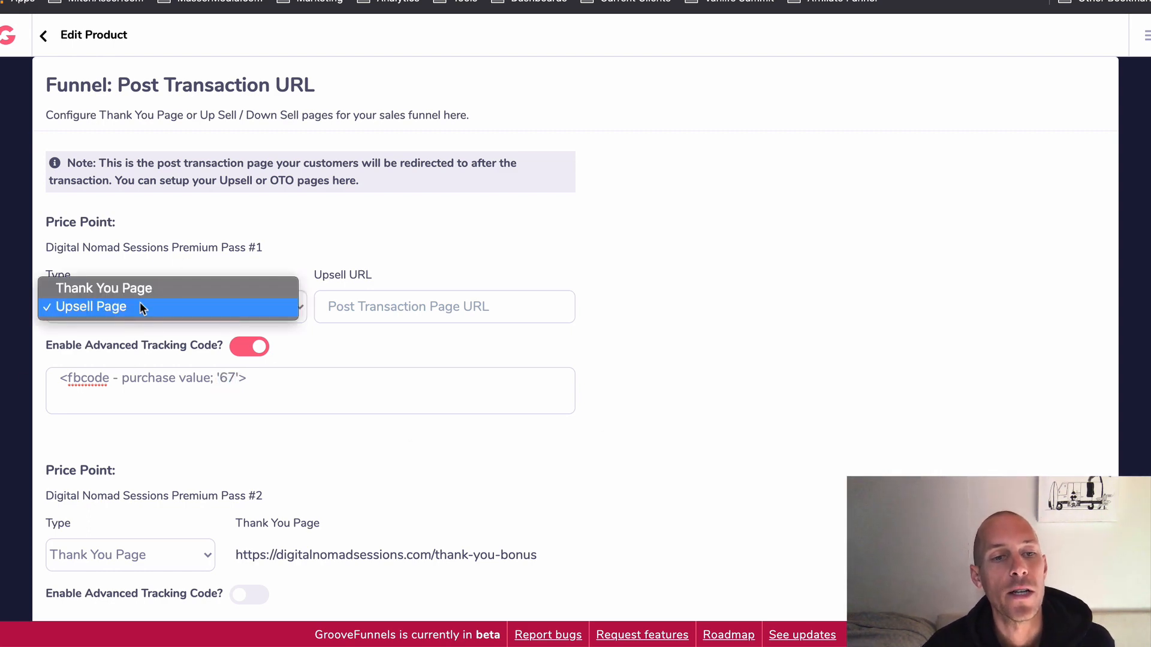
left_click(192, 289)
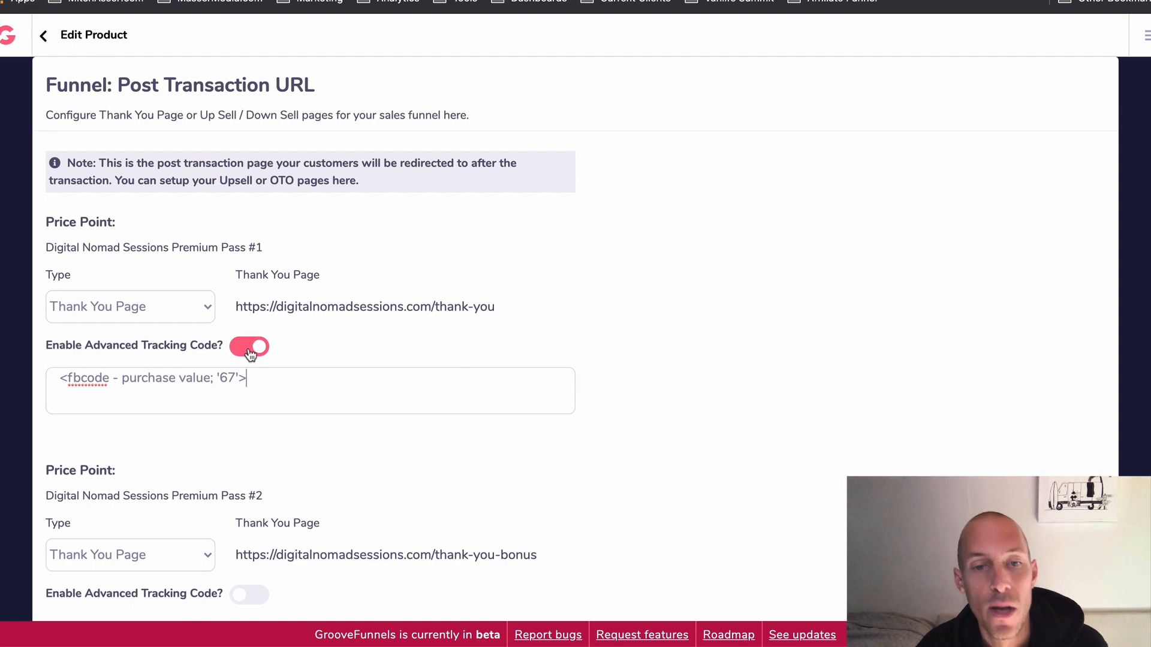
scroll(491, 326, "down", 1)
scroll(526, 339, "up", 3)
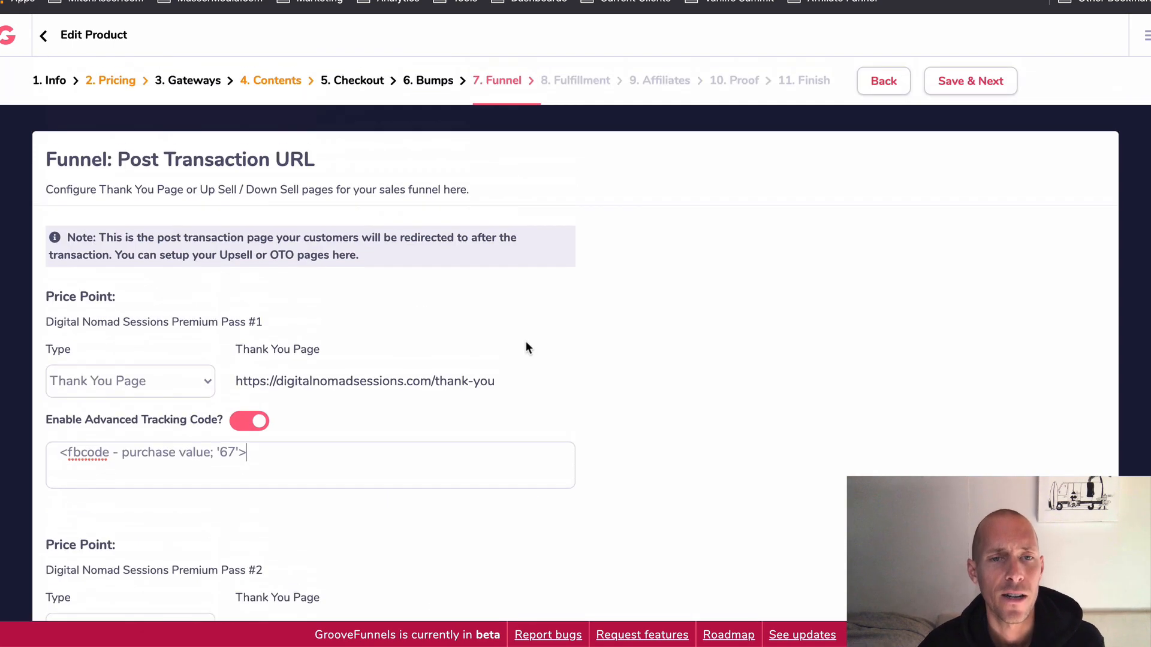
left_click(961, 82)
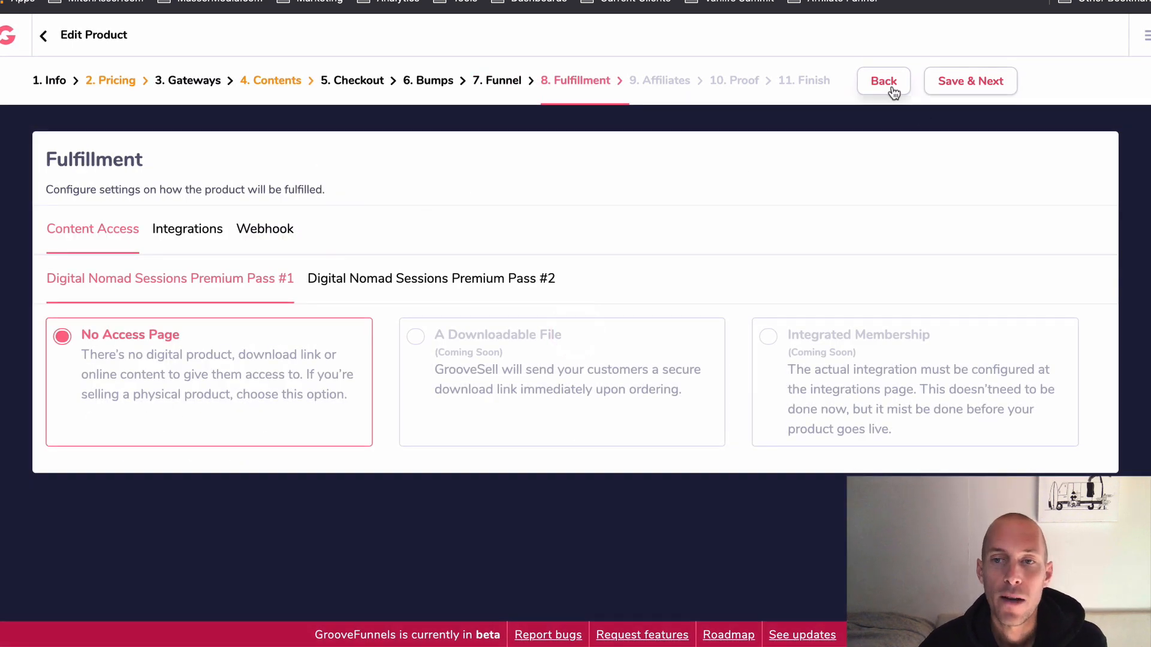
Go back to the funnel settings to review the advanced tracking code option, and return to Fulfillment.
left_click(892, 90)
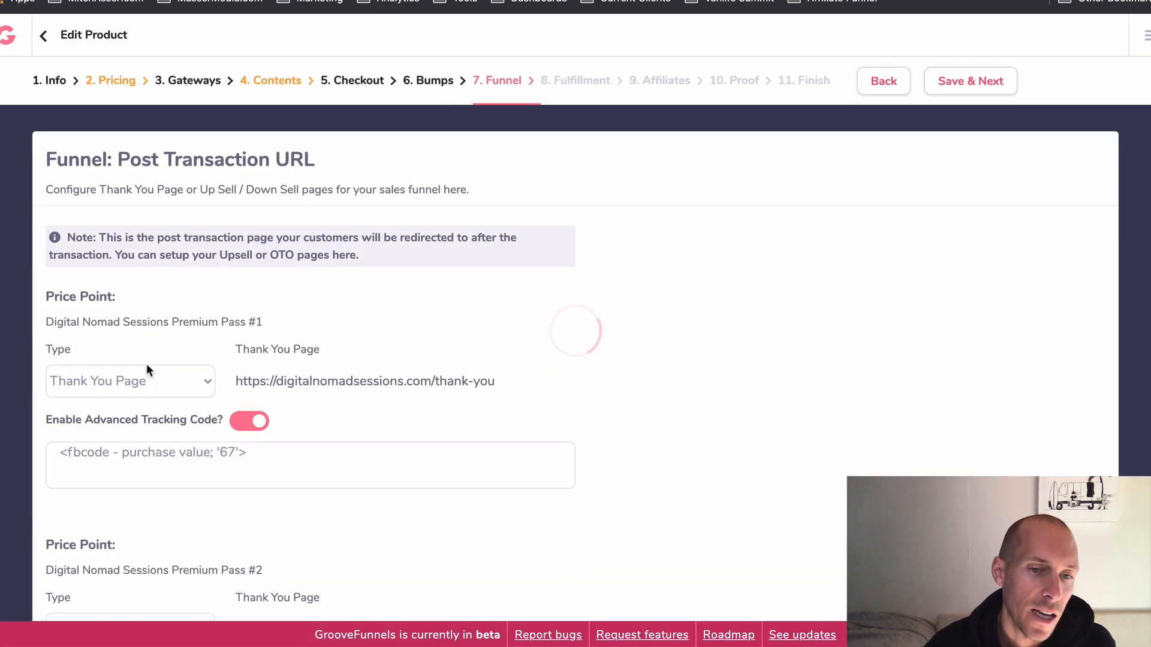
left_click_drag(47, 421, 272, 427)
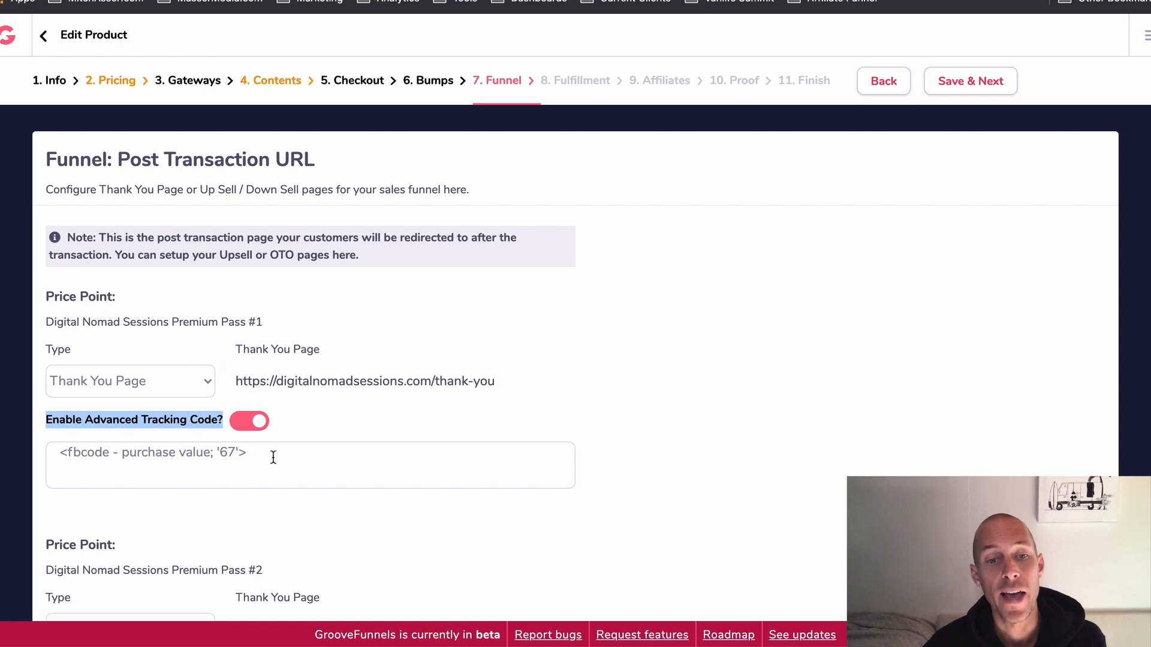
left_click(959, 88)
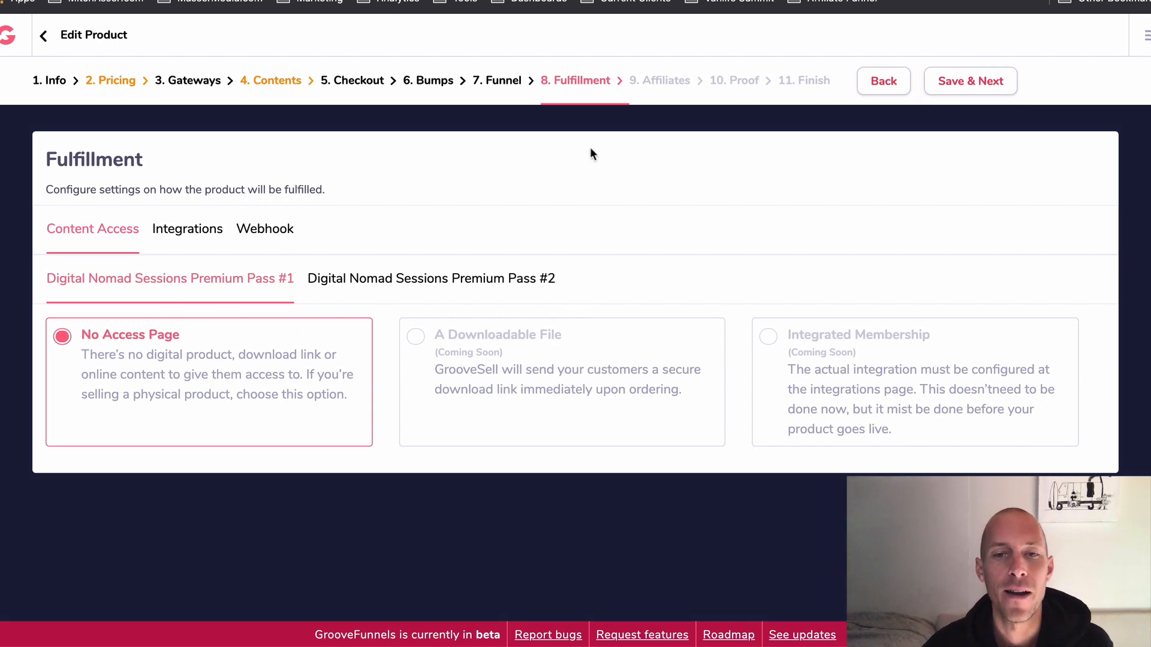
Review the content access, integration and webhook fulfillment options for Digital Nomad Sessions Premium Pass #1.
left_click(188, 231)
left_click(273, 228)
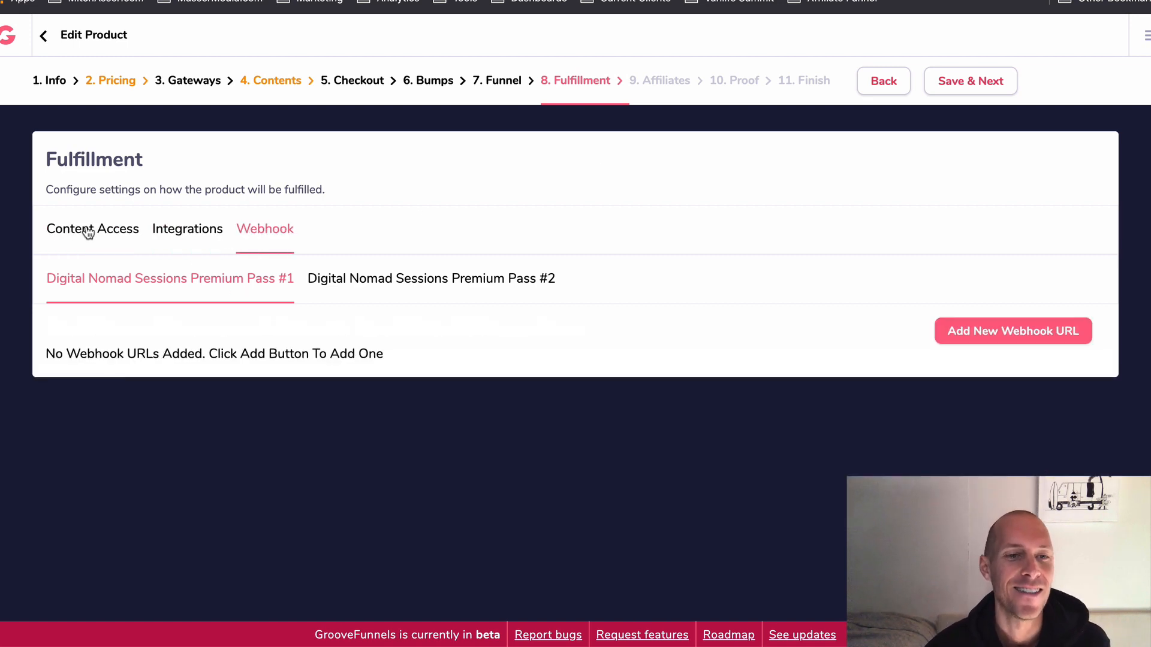
left_click(88, 232)
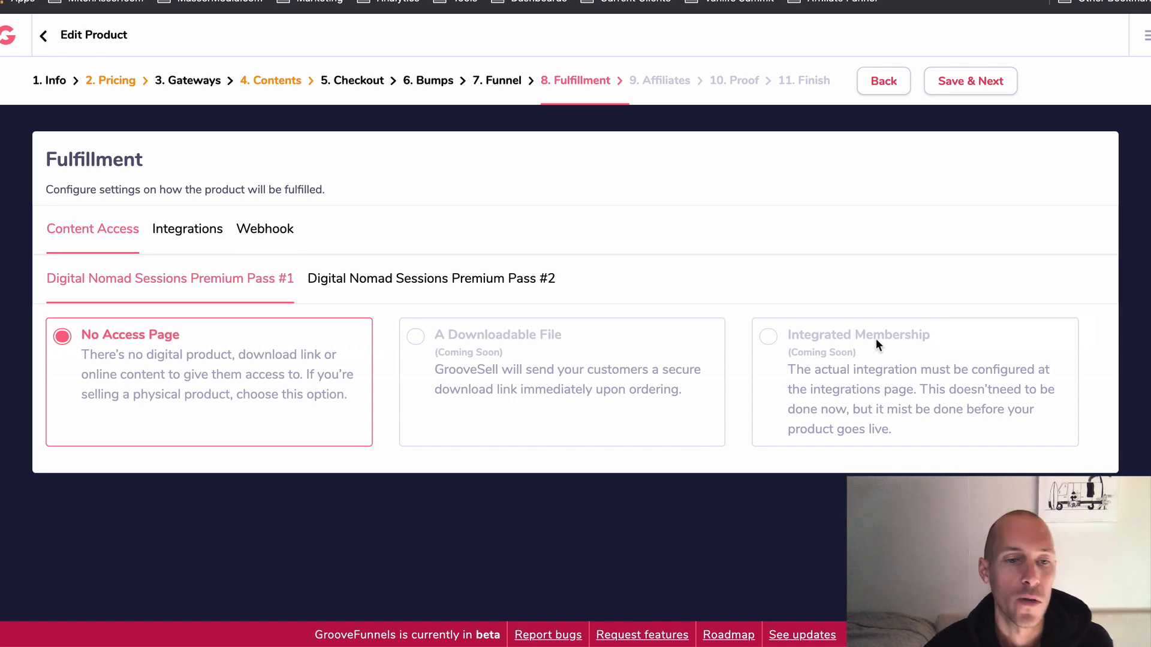
left_click(187, 234)
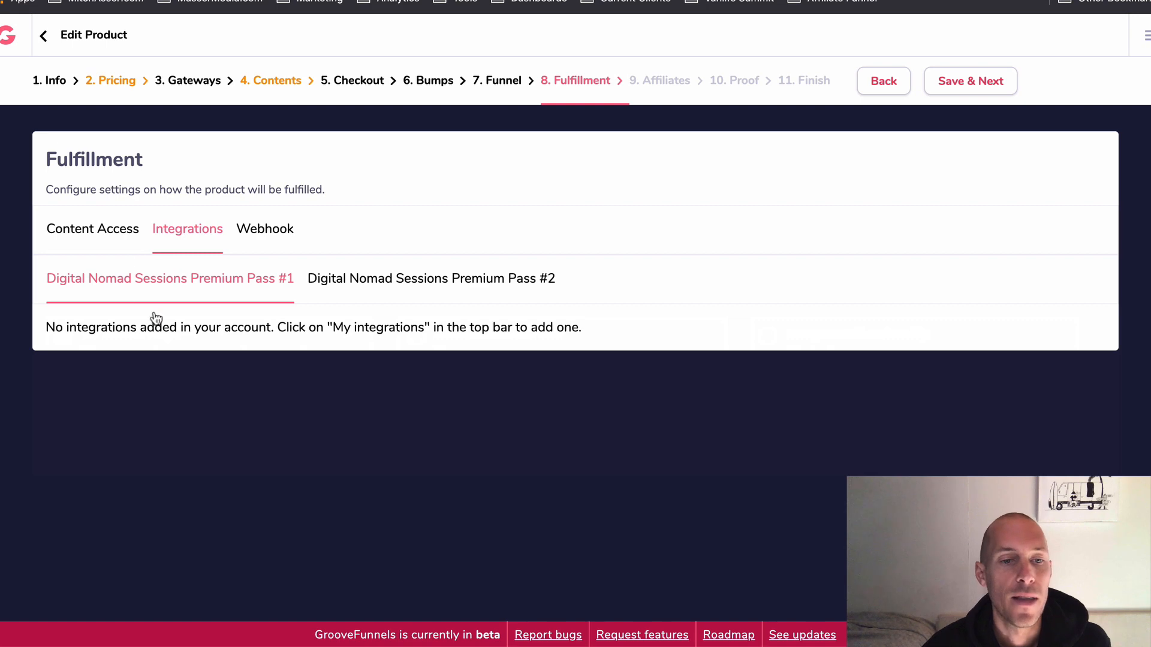
left_click(268, 228)
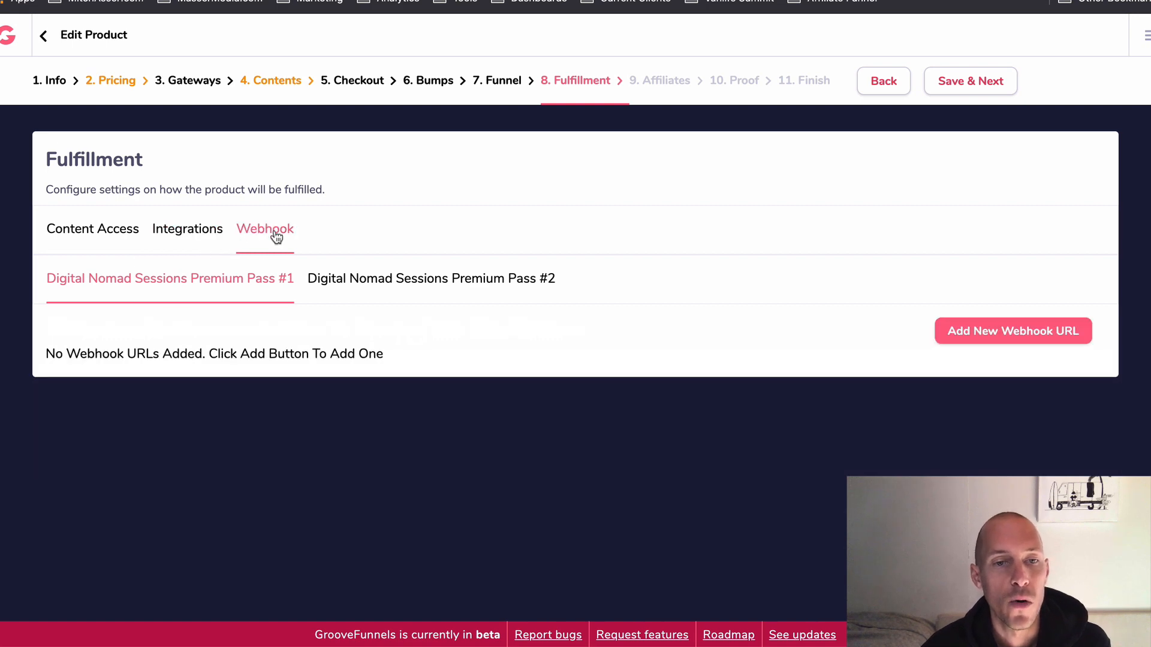
Try adding a webhook URL entry for Digital Nomad Sessions Premium Pass #1, remove it, and save the fulfillment settings.
left_click(1052, 331)
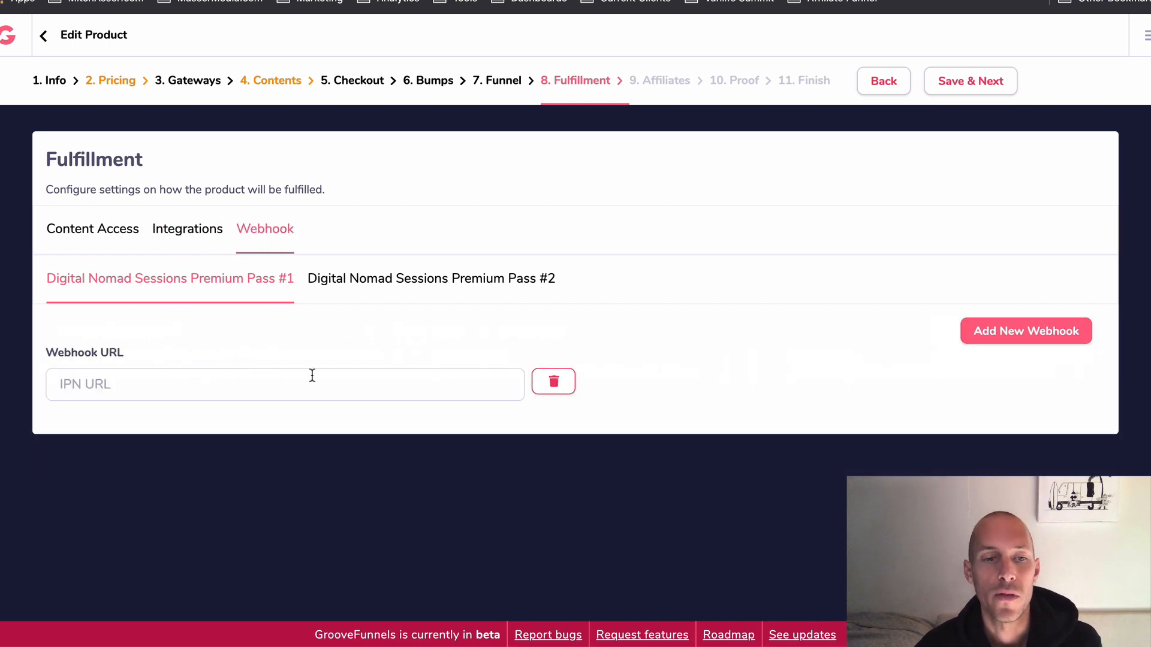
left_click(553, 382)
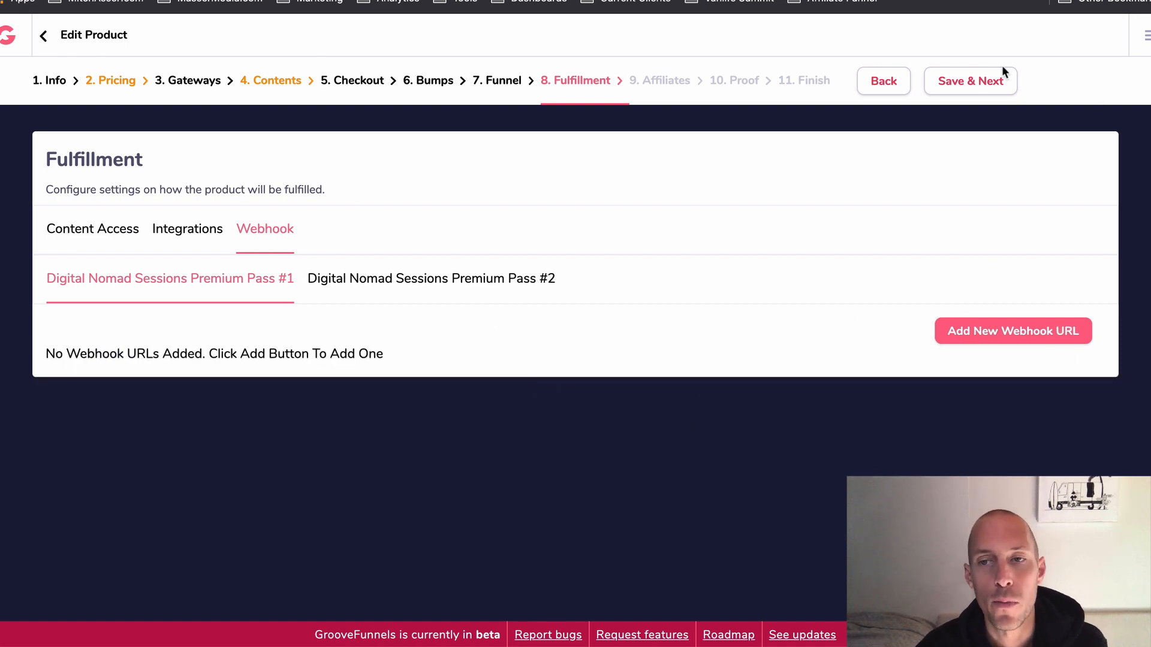
left_click(984, 78)
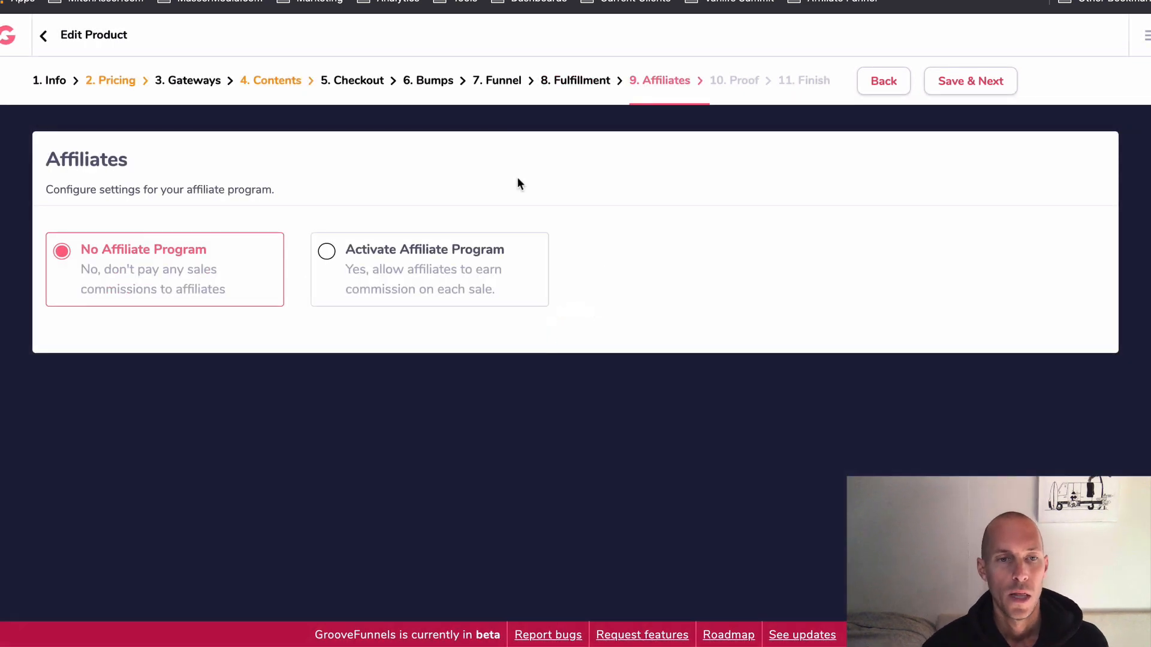
Activate the affiliate program and set the Affiliate (Tier #1) sales commission for Digital Nomad Sessions Premium Pass #1 to 50 percent.
left_click(332, 259)
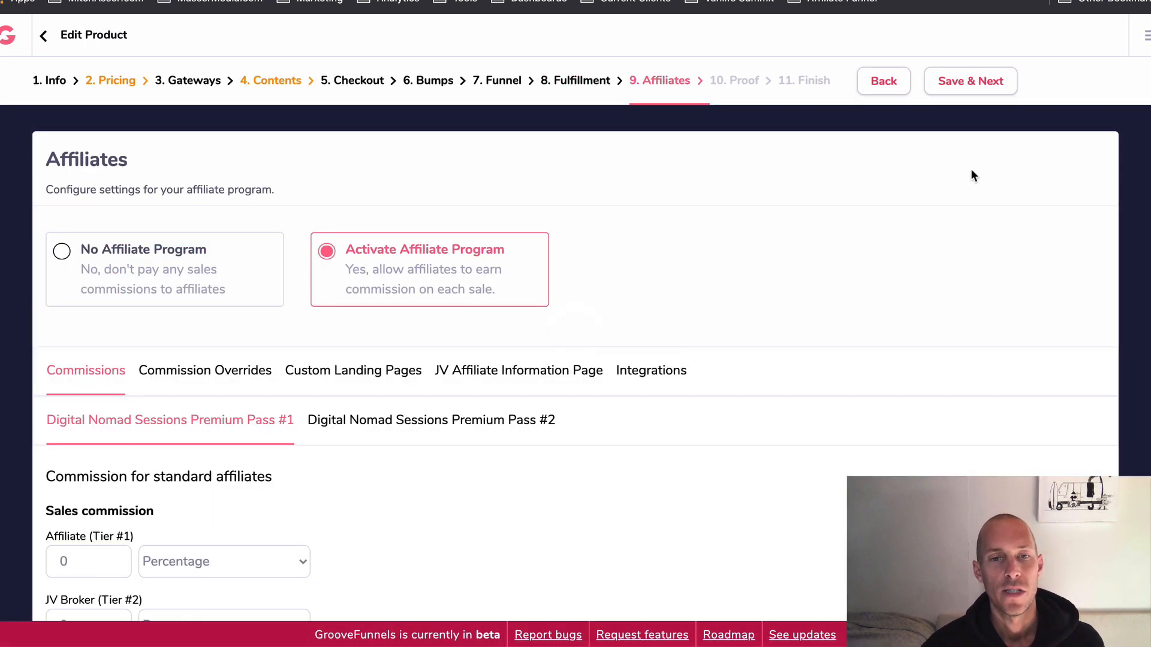
scroll(501, 321, "down", 2)
double_click(96, 462)
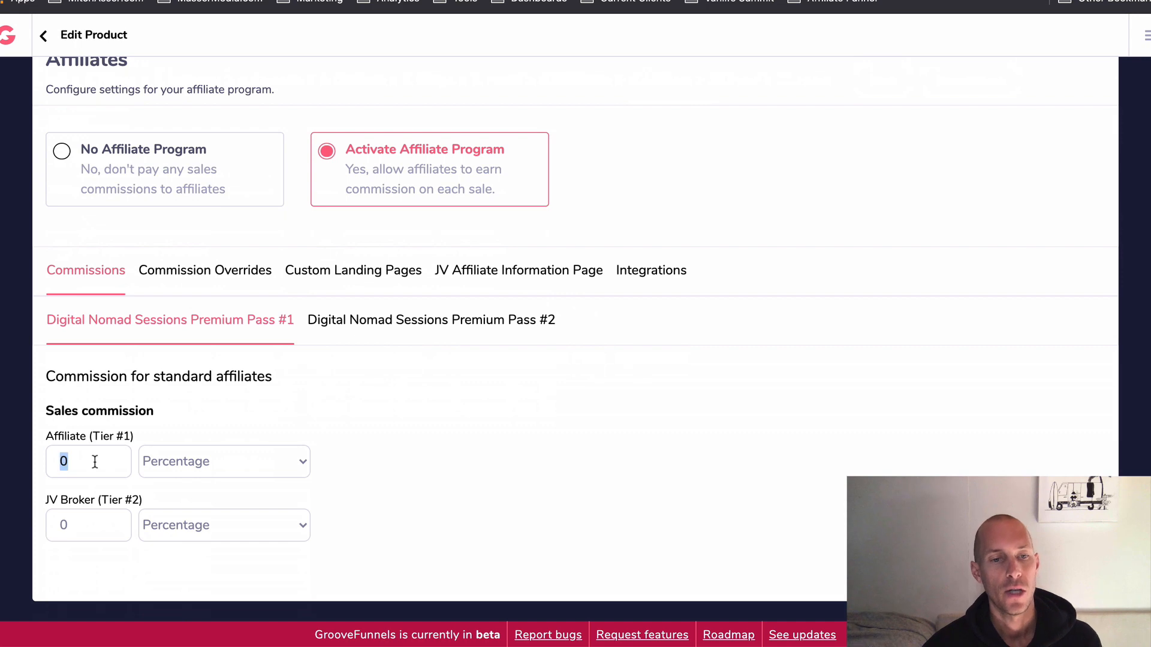
type("50")
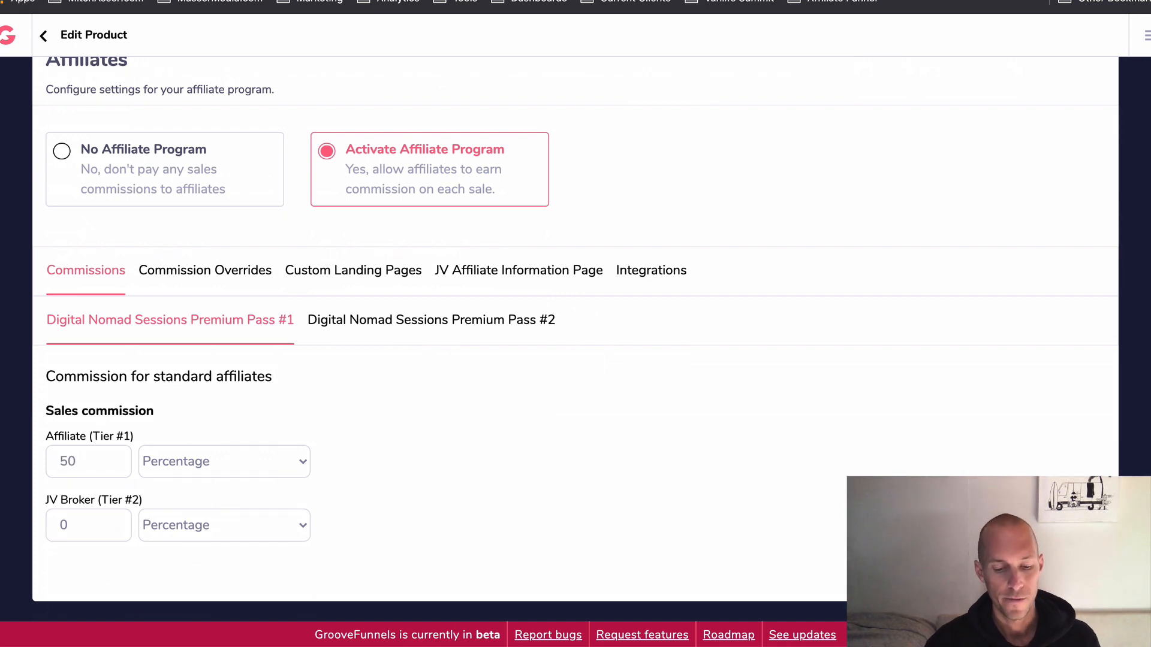
Set JV Broker (Tier #2) commission to 20 percent for Pass #1, and recurring commissions for Pass #2 to 50 percent Affiliate and 20 percent JV Broker.
left_click_drag(77, 525, 21, 530)
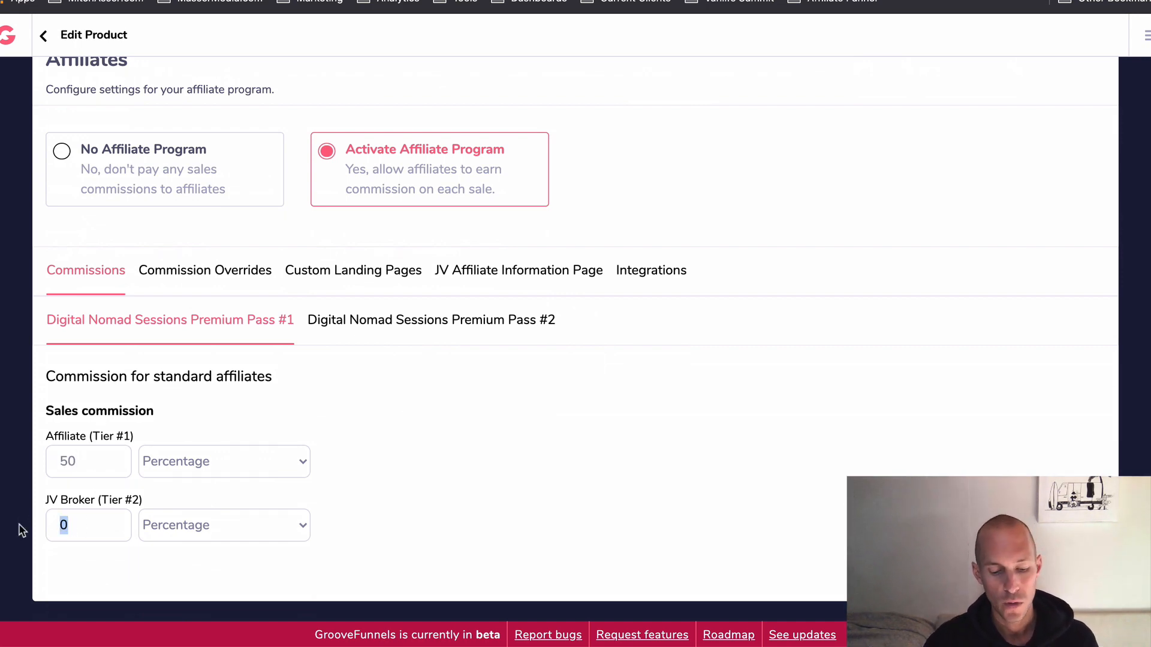
type("20")
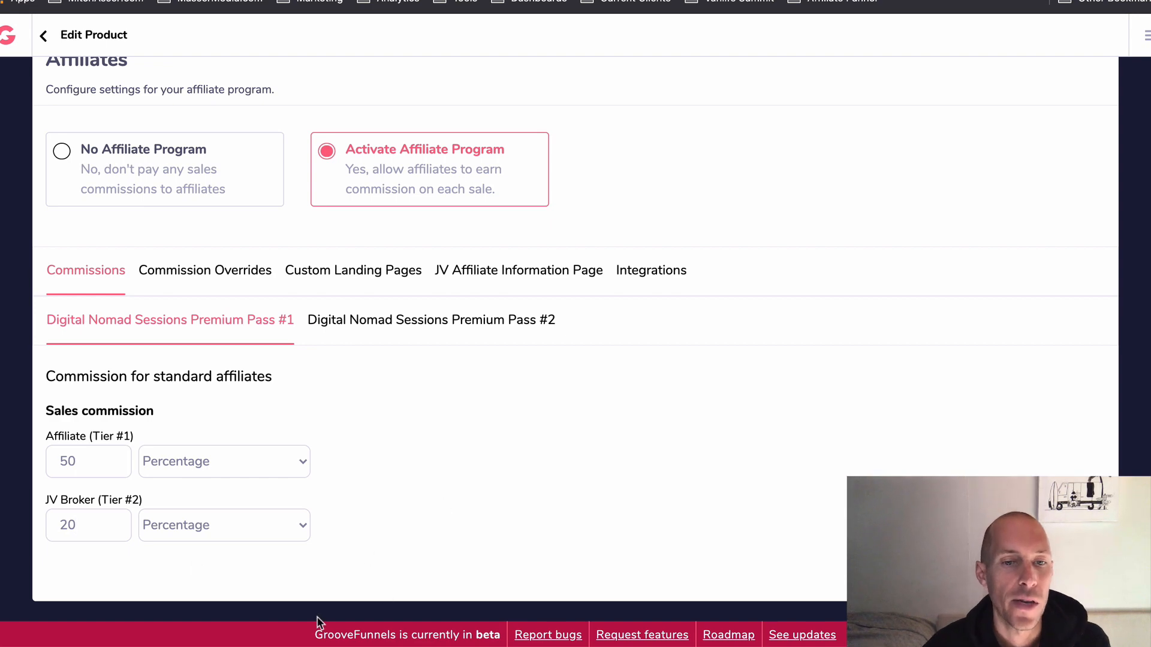
left_click(427, 319)
scroll(77, 519, "down", 1)
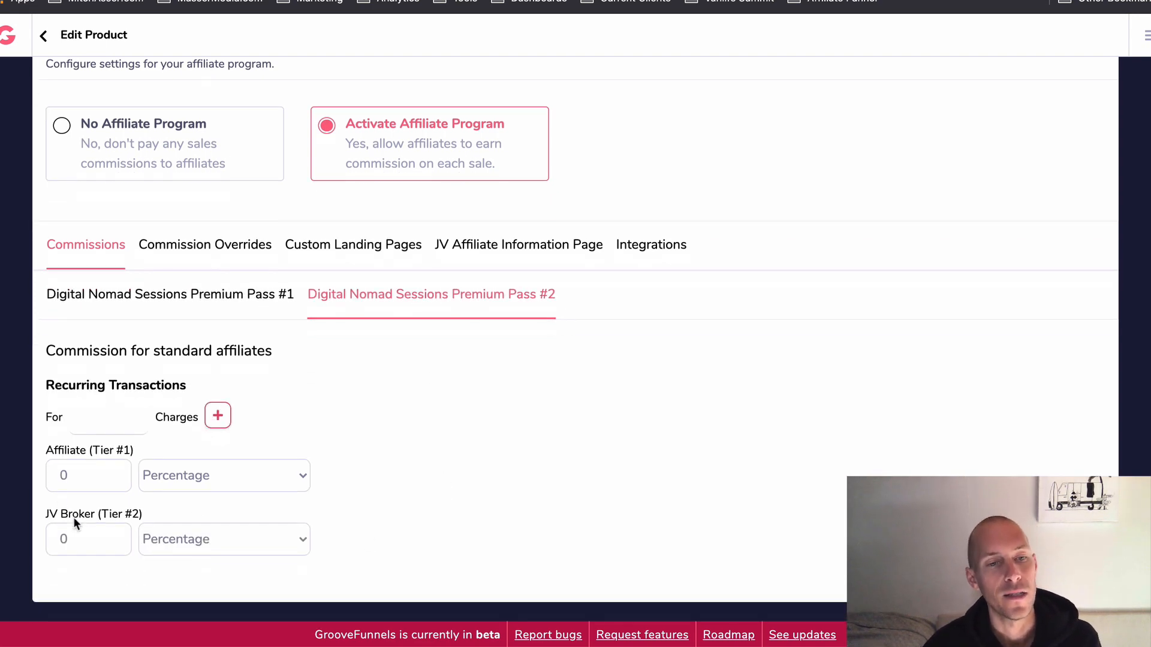
left_click_drag(99, 465, 13, 493)
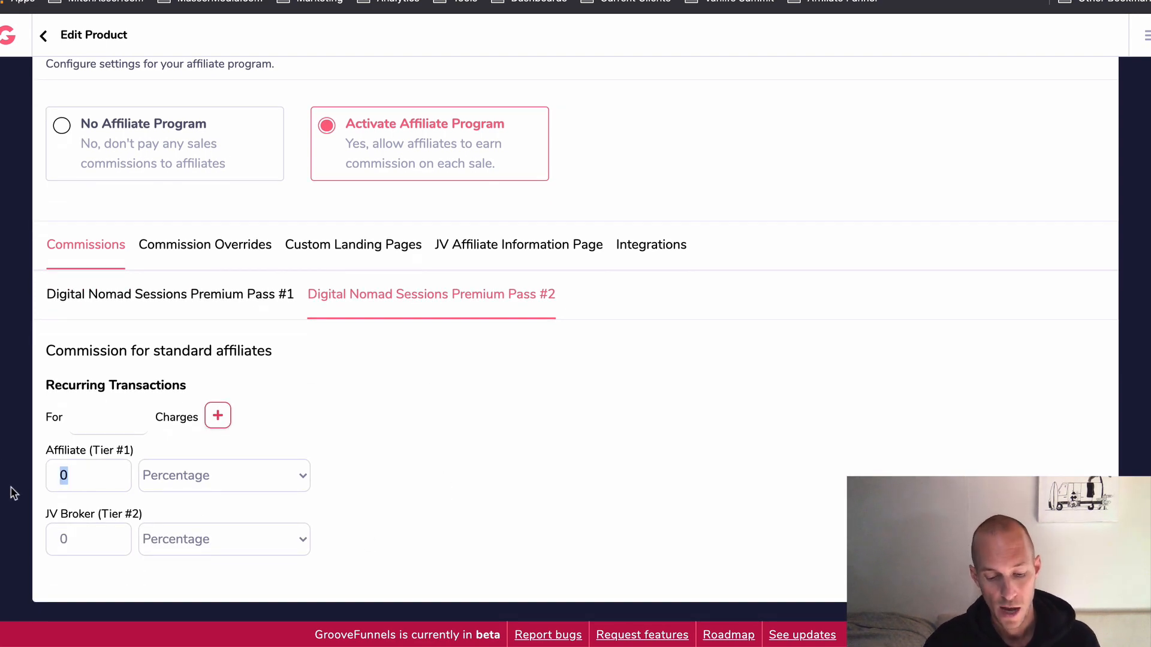
type("50")
left_click_drag(90, 539, 24, 545)
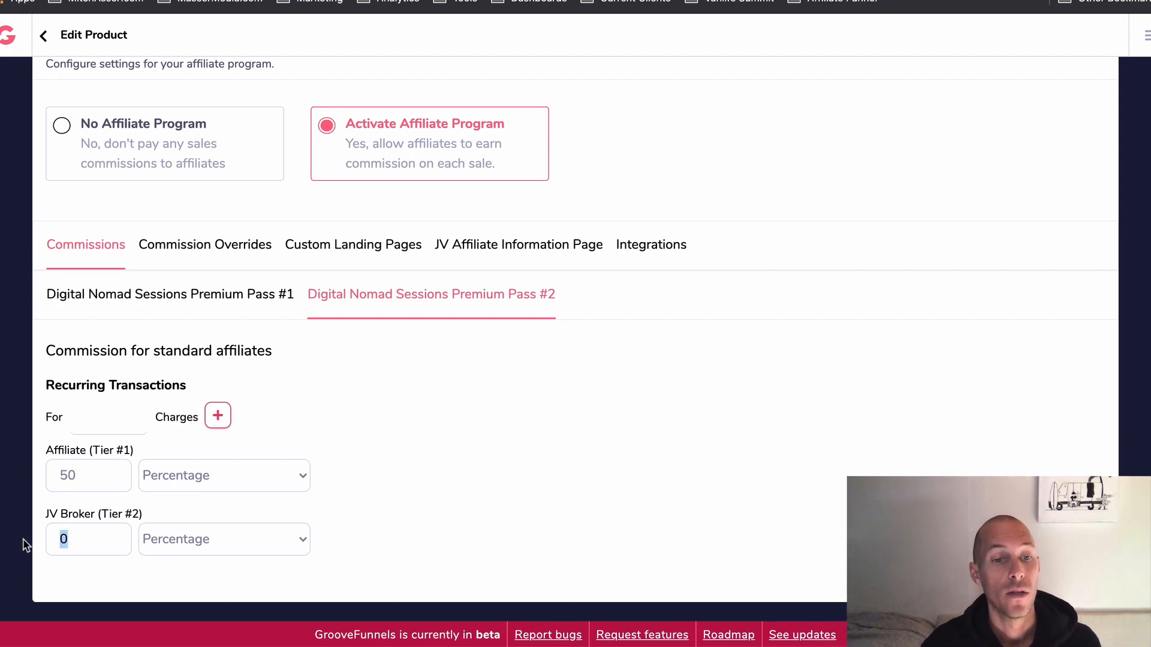
type("10")
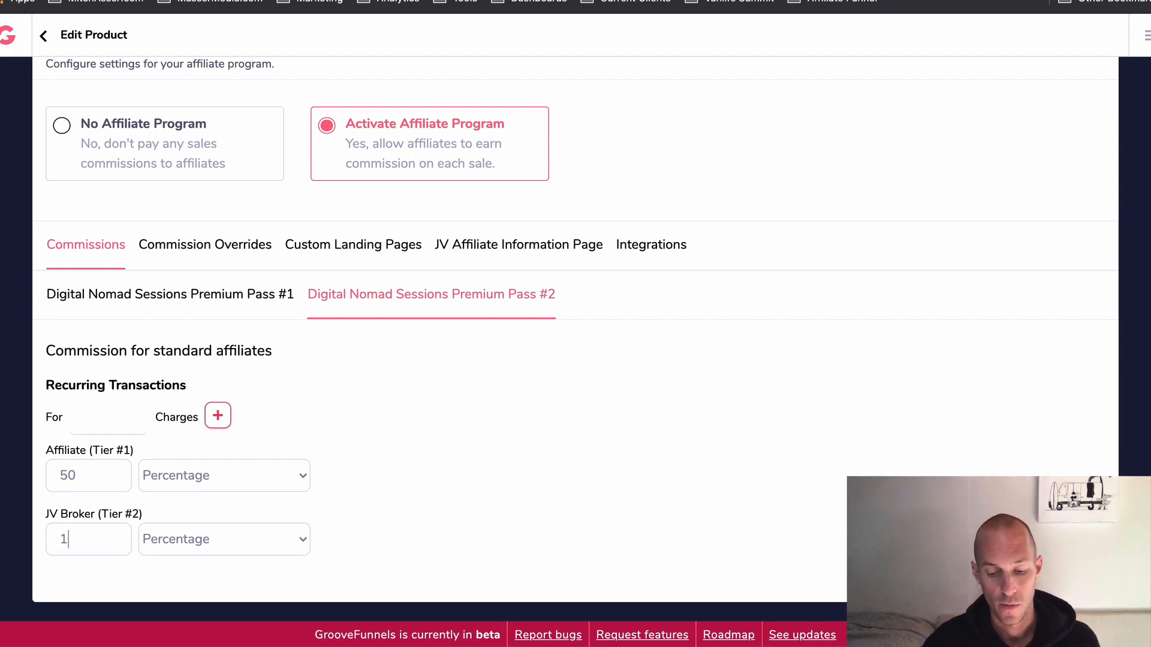
key("BackSpace")
key("BackSpace")
key("BackSpace")
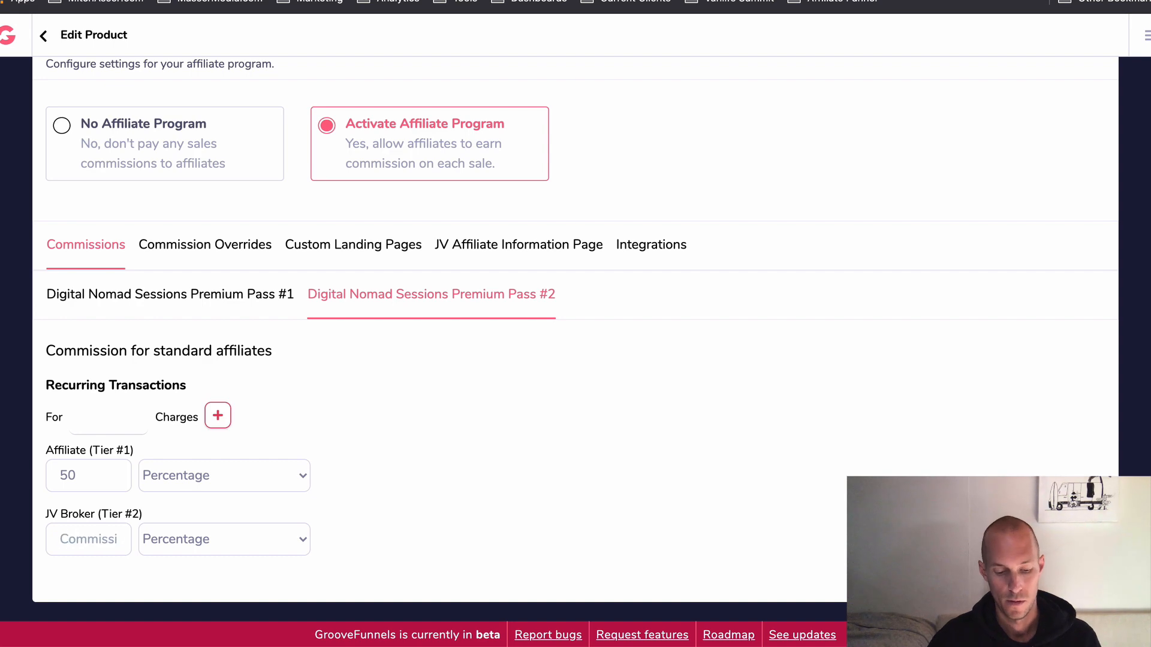
type("20")
Add a commission override for Digital Nomad Sessions Premium Pass #1 with the Affiliate (Tier #1) sales commission at 70 percent.
left_click(252, 248)
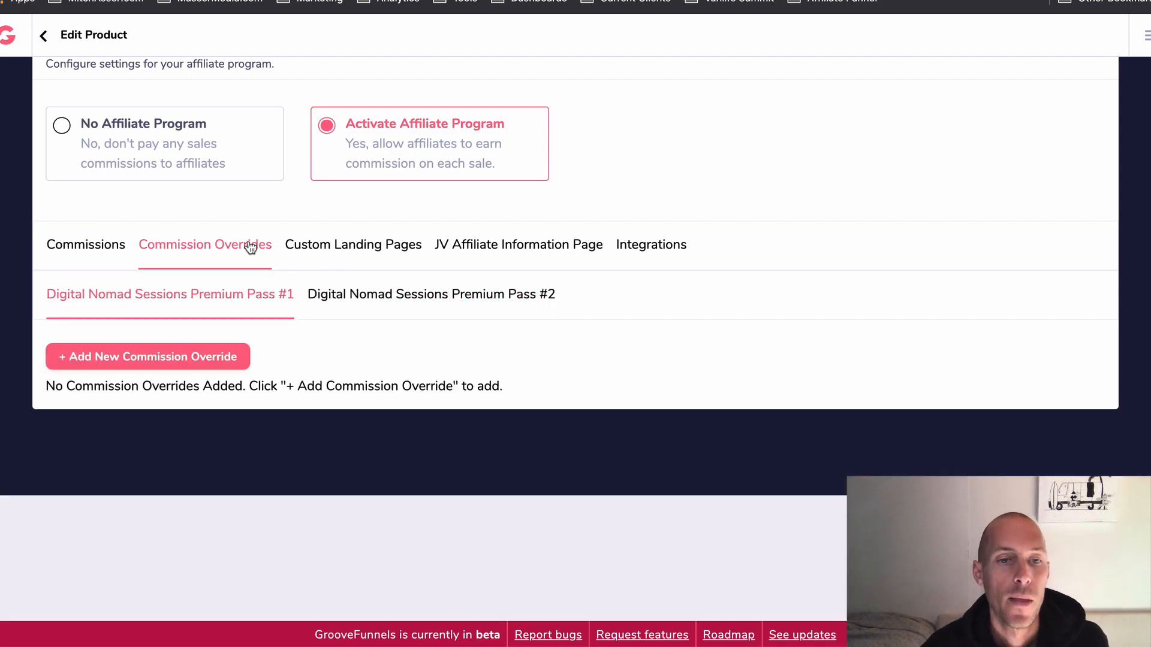
left_click(198, 363)
scroll(240, 473, "down", 2)
double_click(121, 406)
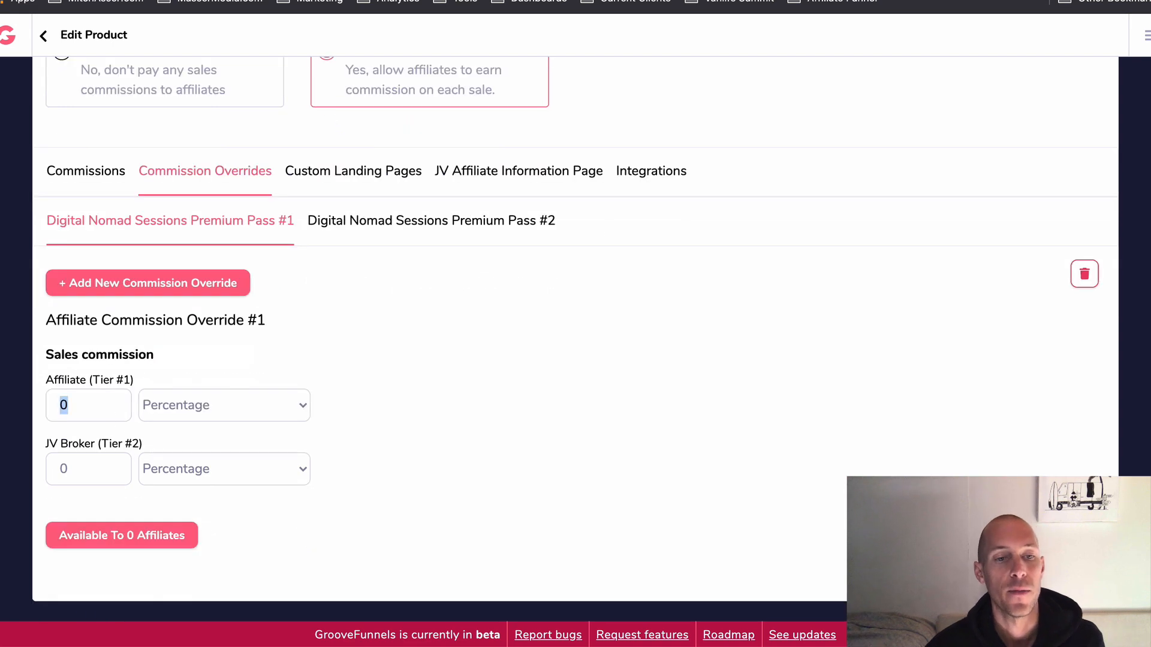
type("70")
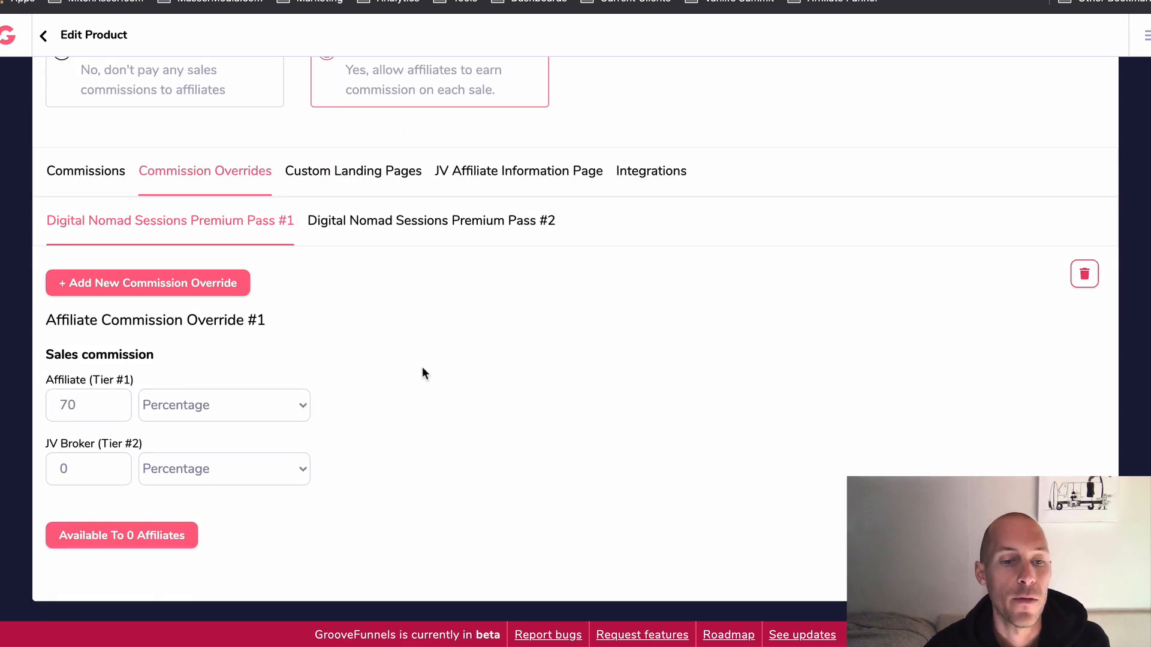
View the affiliate list of Affiliate Commission Override #1, and try to delete the override.
left_click(133, 536)
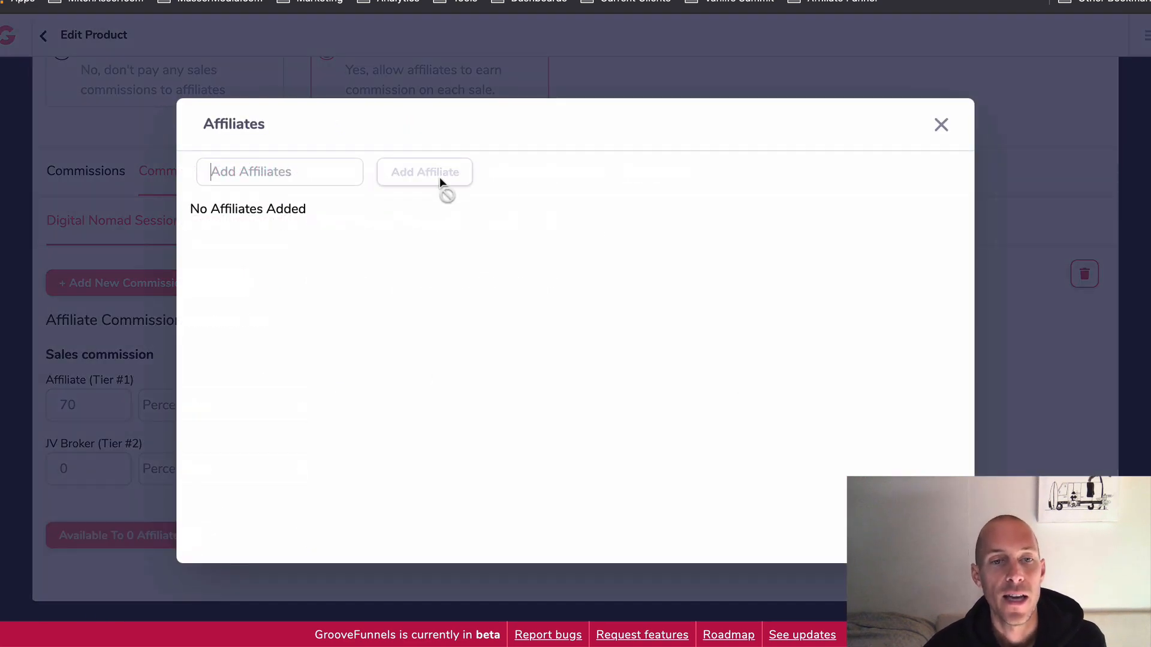
left_click(941, 124)
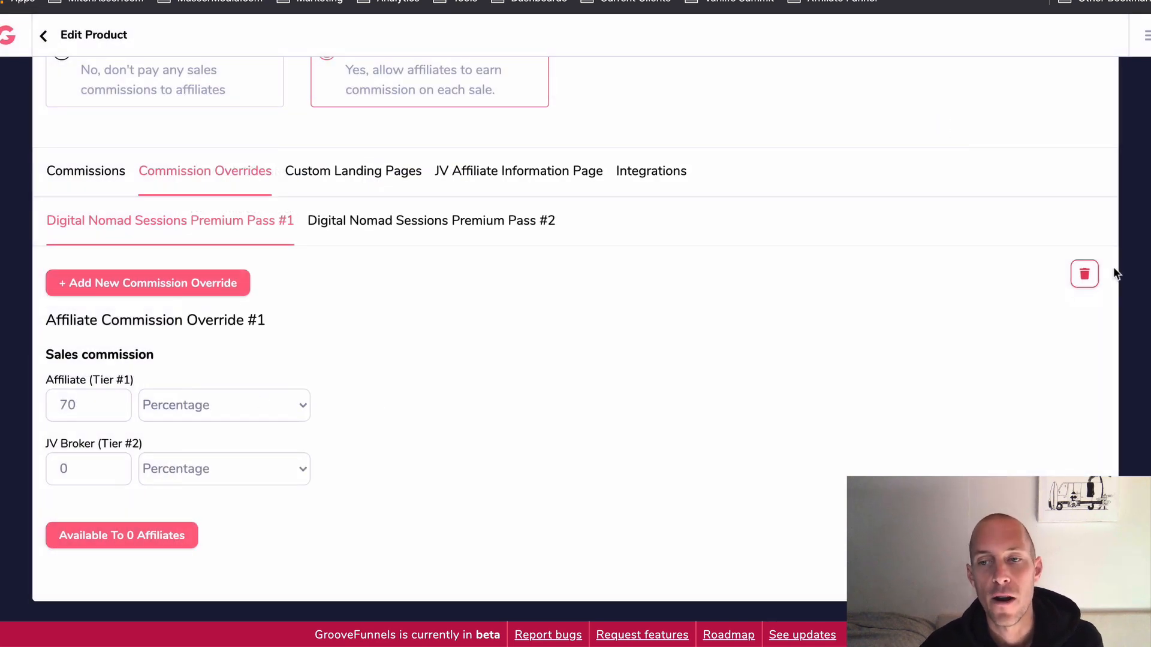
left_click(1084, 274)
left_click(605, 456)
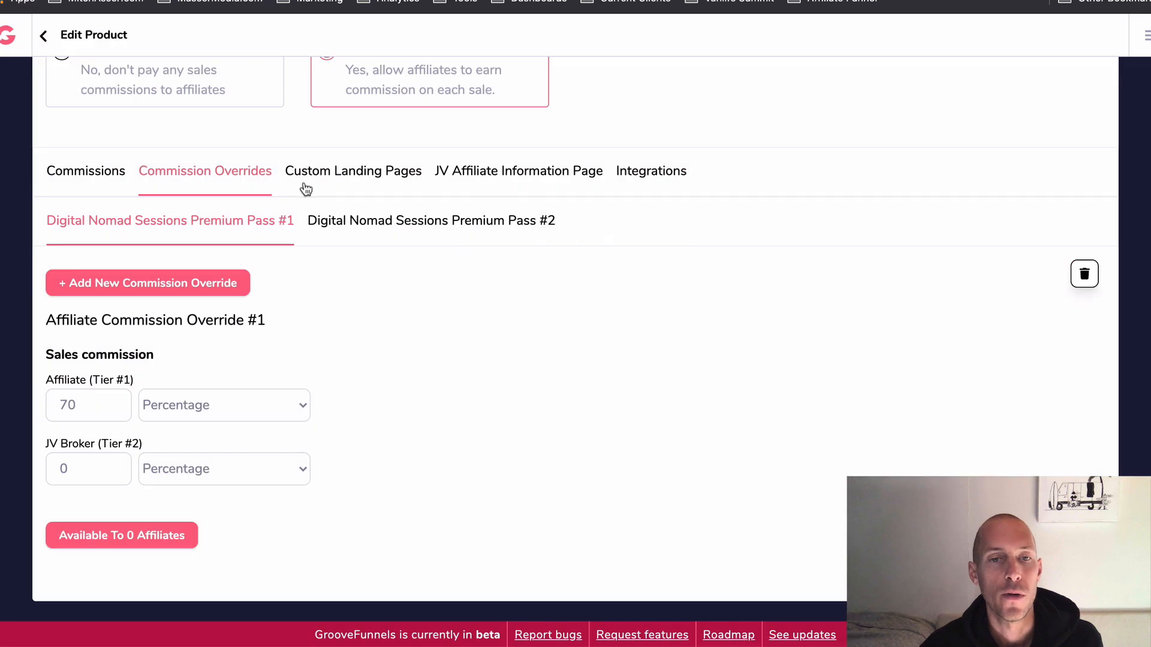
left_click(307, 180)
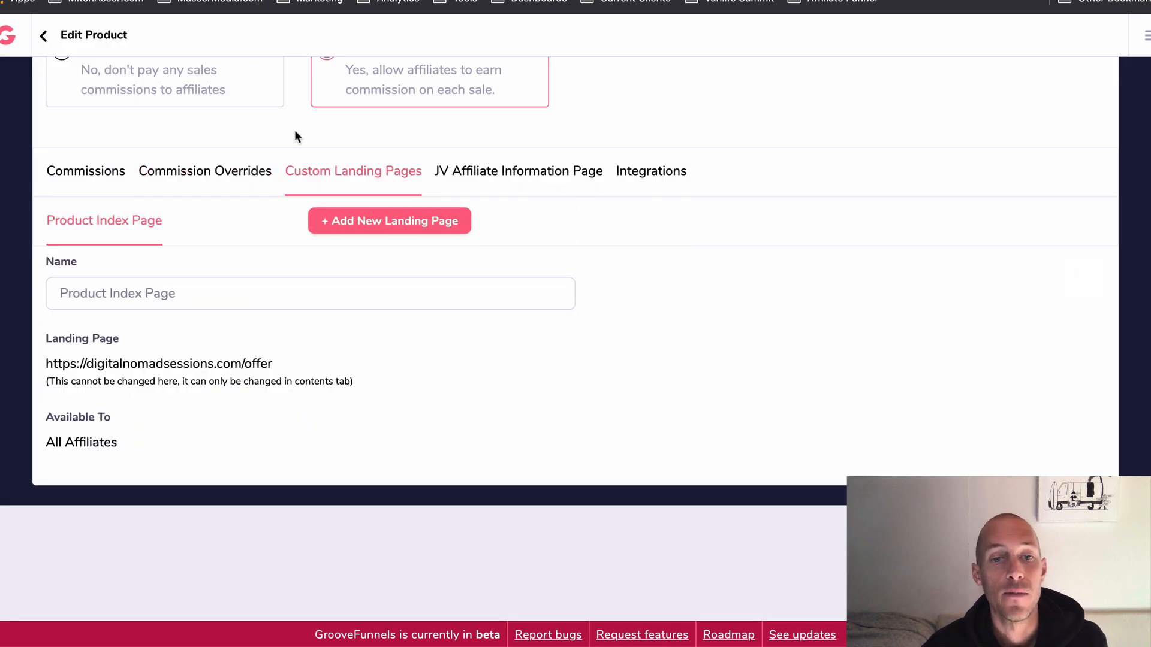
left_click(268, 294)
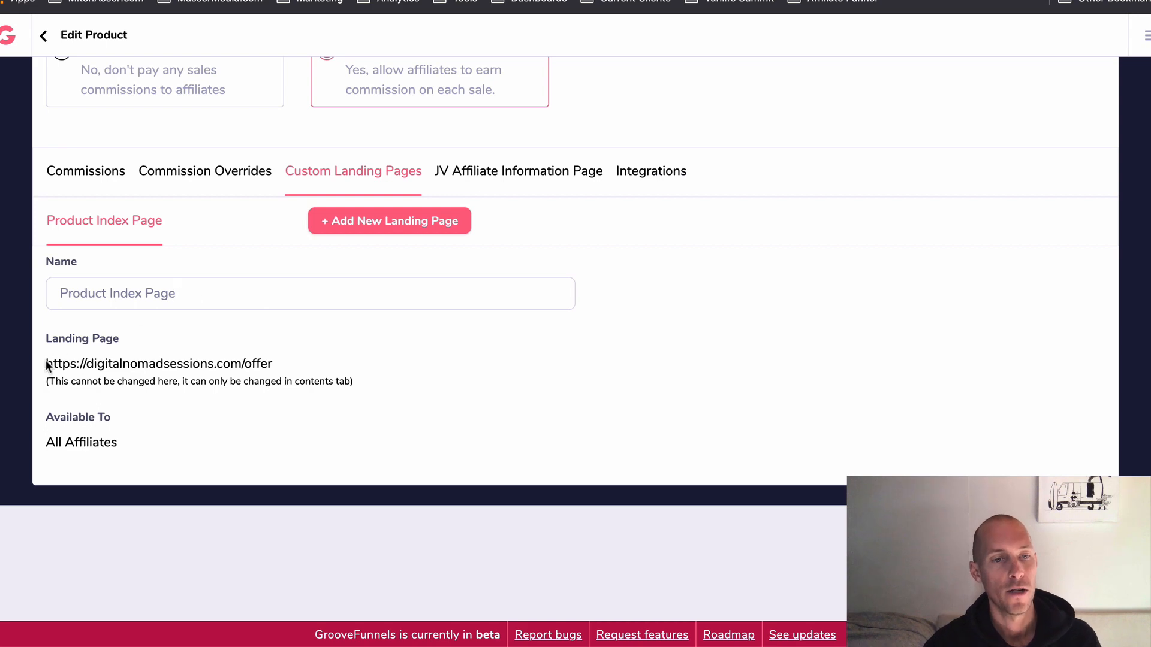
left_click_drag(46, 364, 226, 368)
left_click(221, 300)
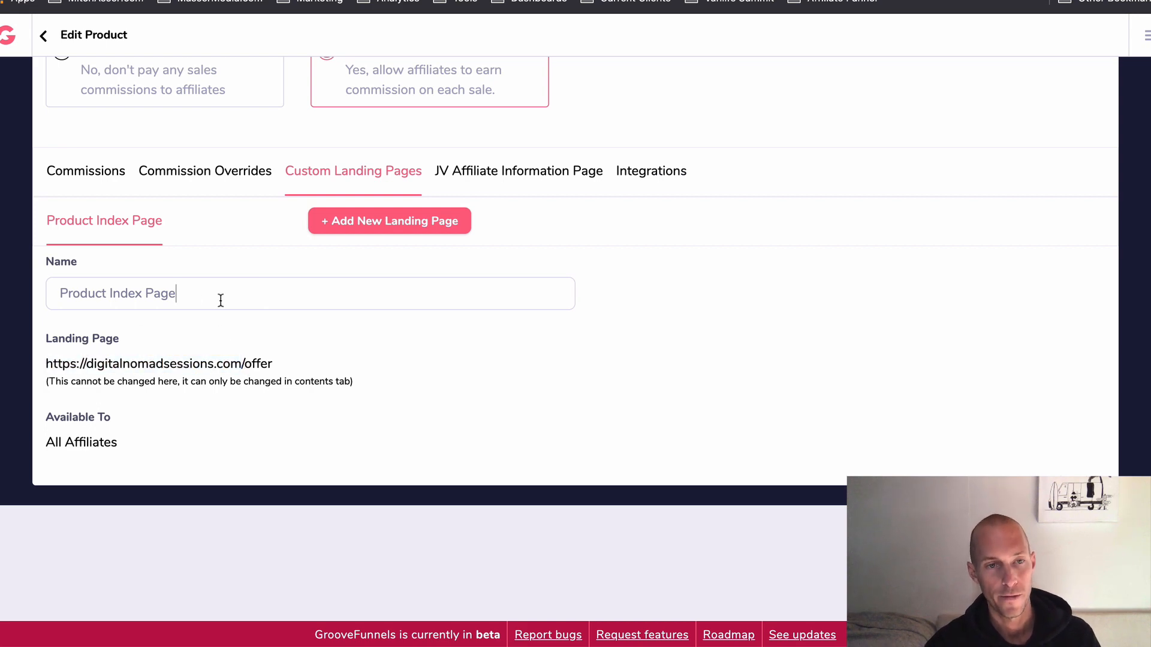
key("super+a")
type("https://digitalnomadsessions.com")
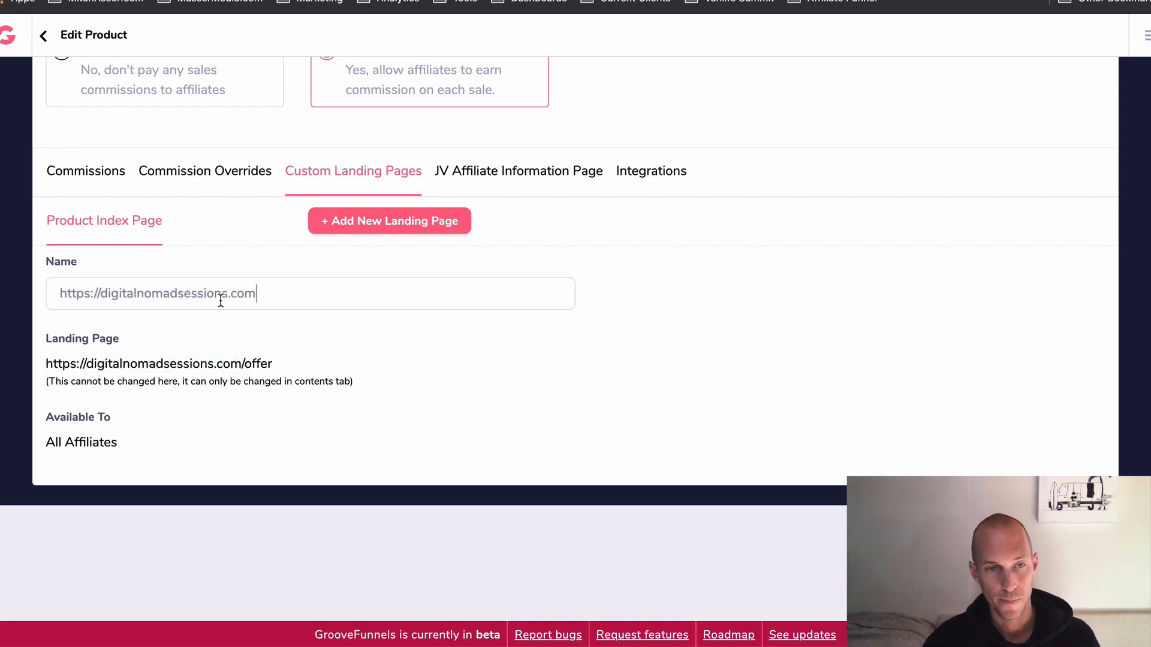
type("/bob")
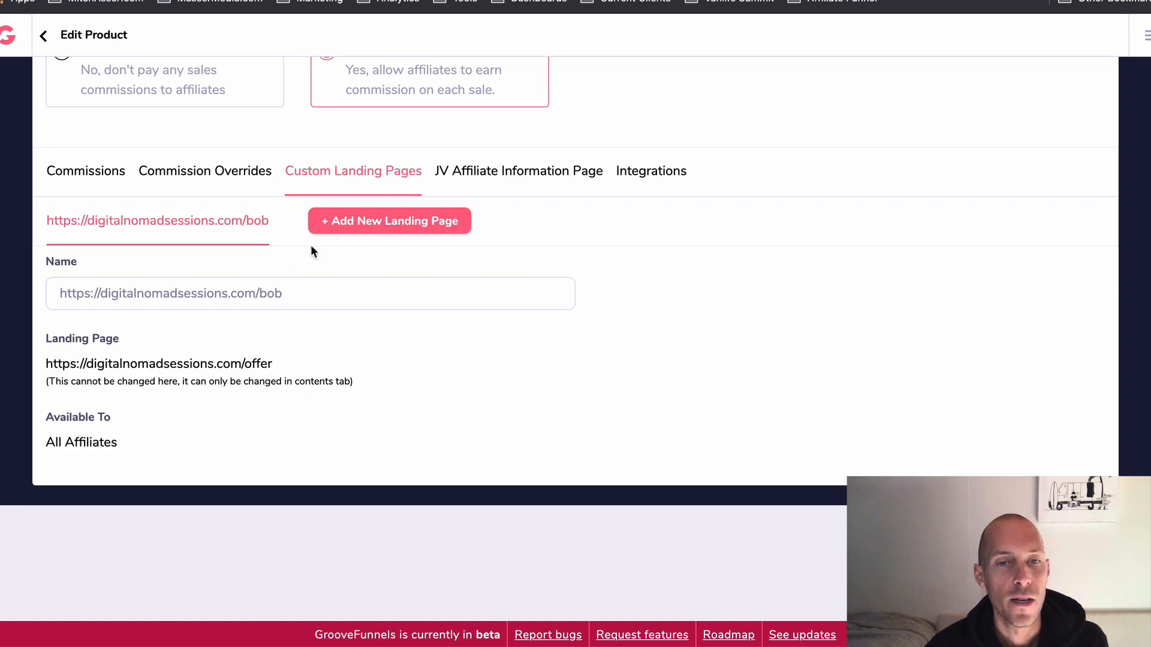
left_click(321, 227)
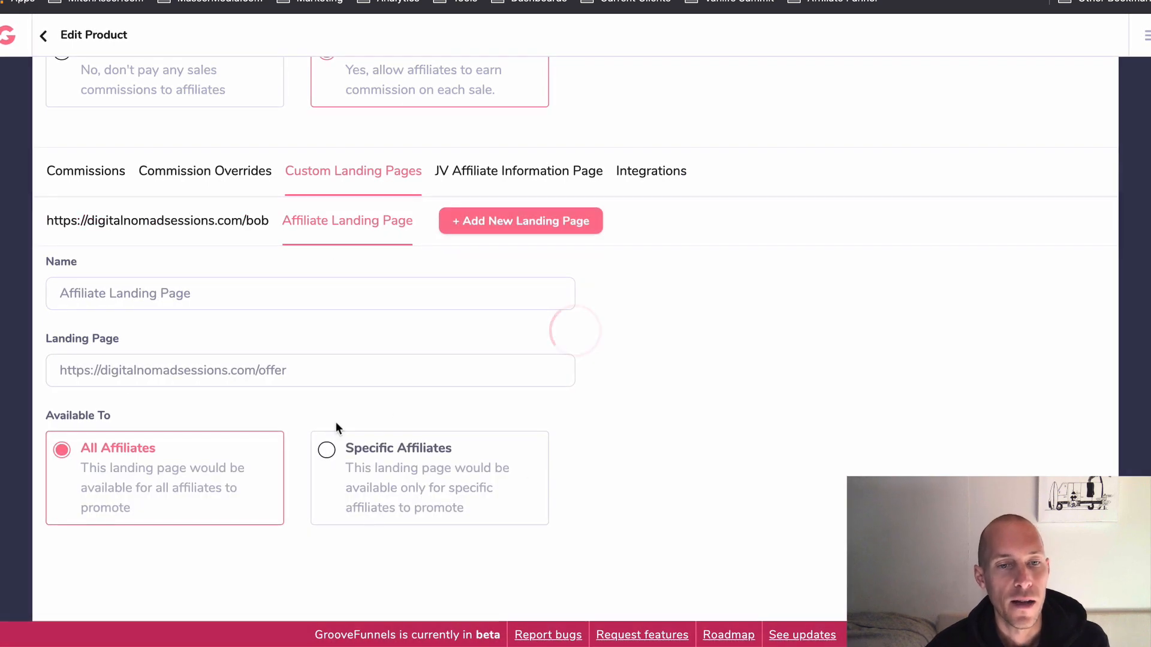
left_click(326, 450)
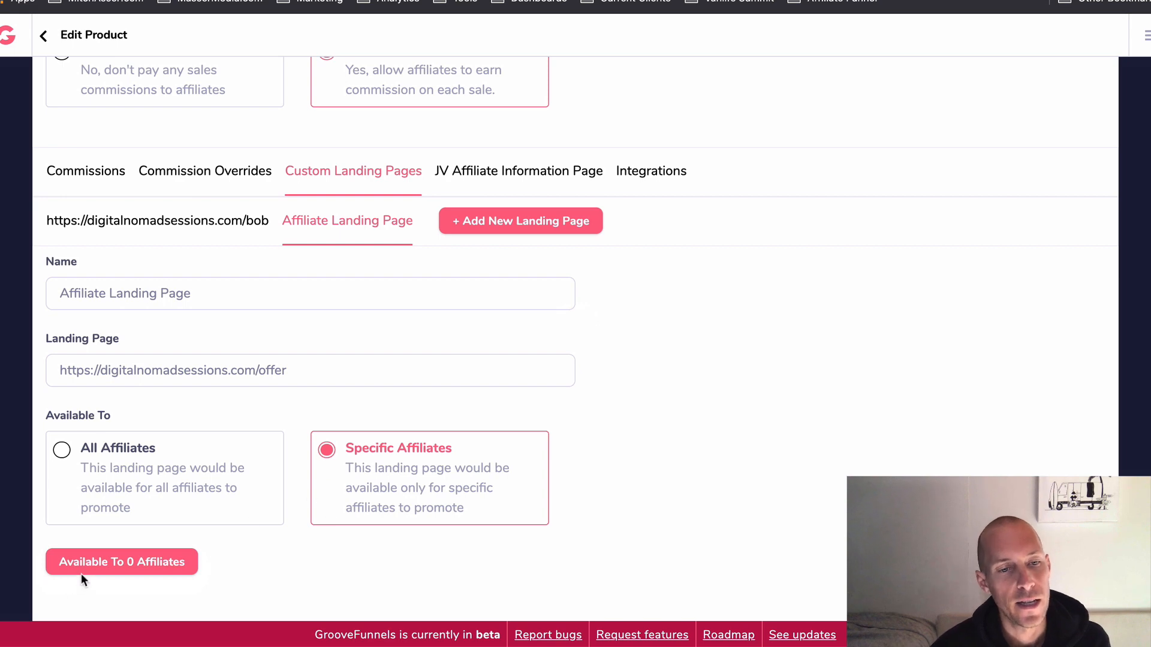
left_click(212, 231)
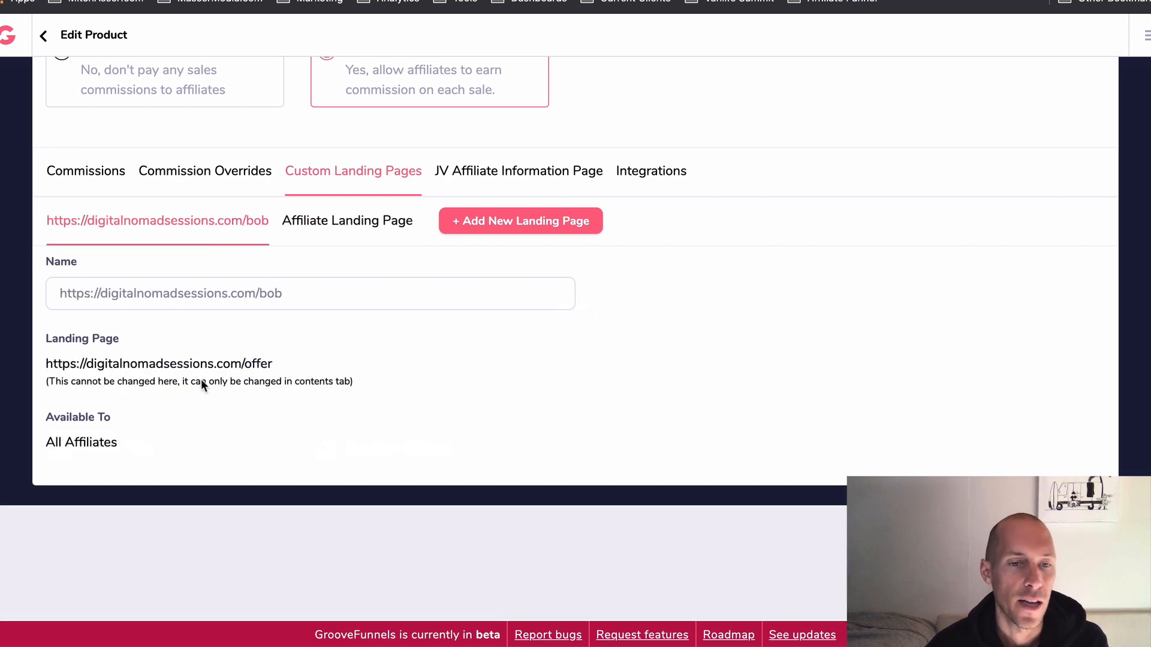
left_click_drag(260, 296, 386, 297)
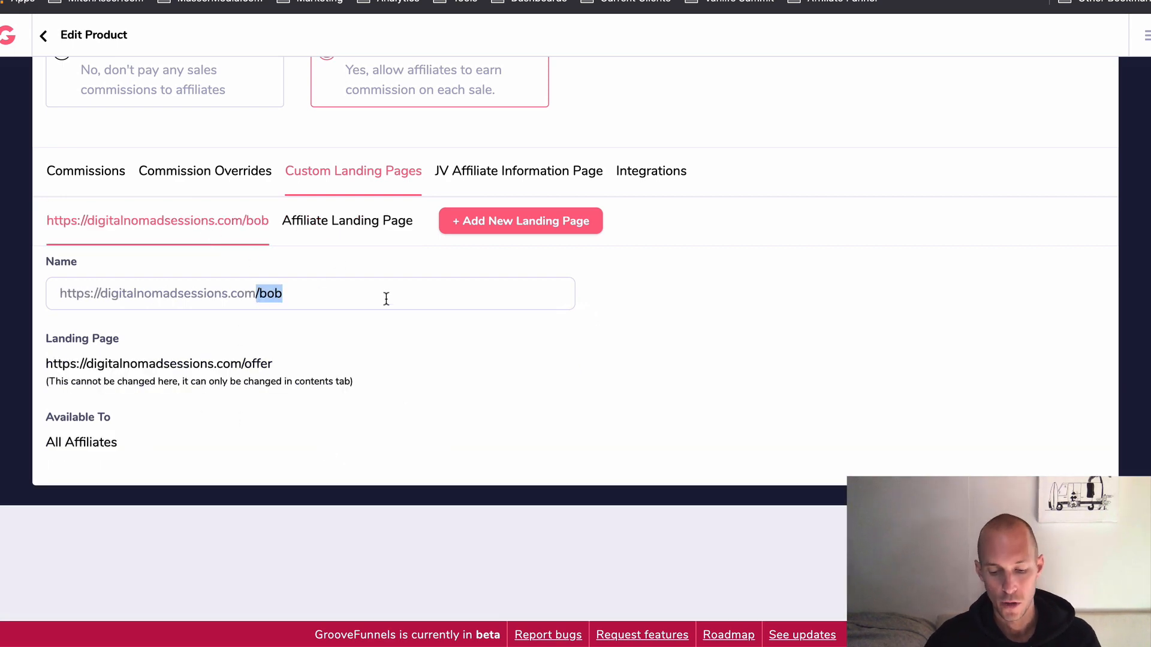
key("BackSpace")
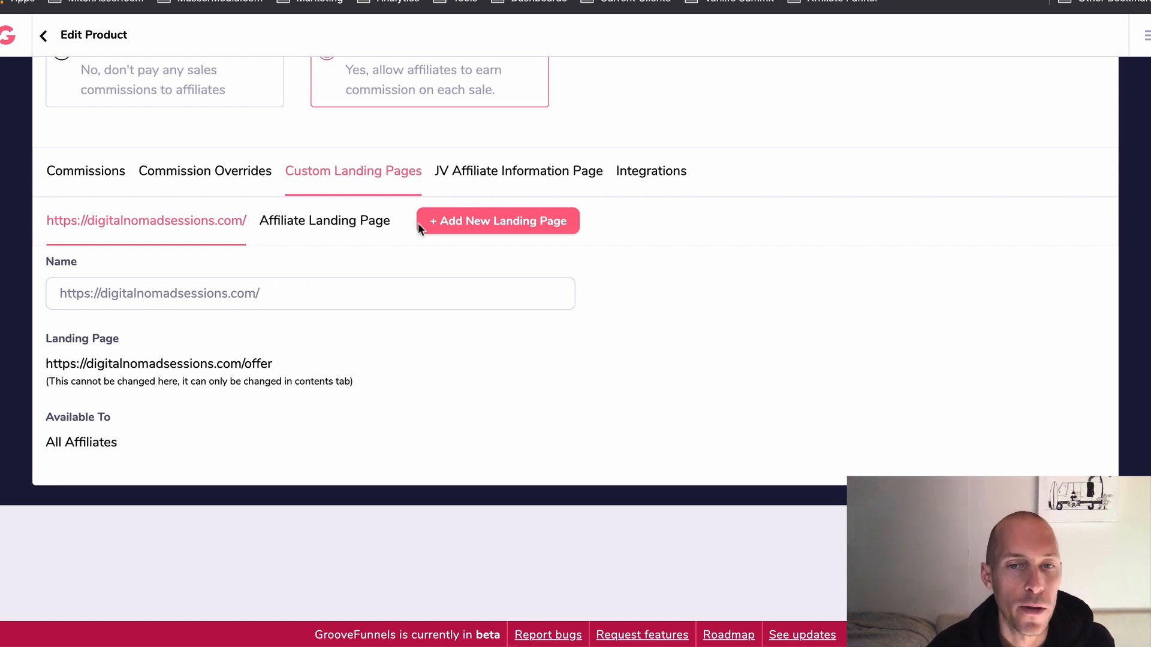
left_click(381, 223)
left_click_drag(193, 294, 60, 294)
type("Bob On")
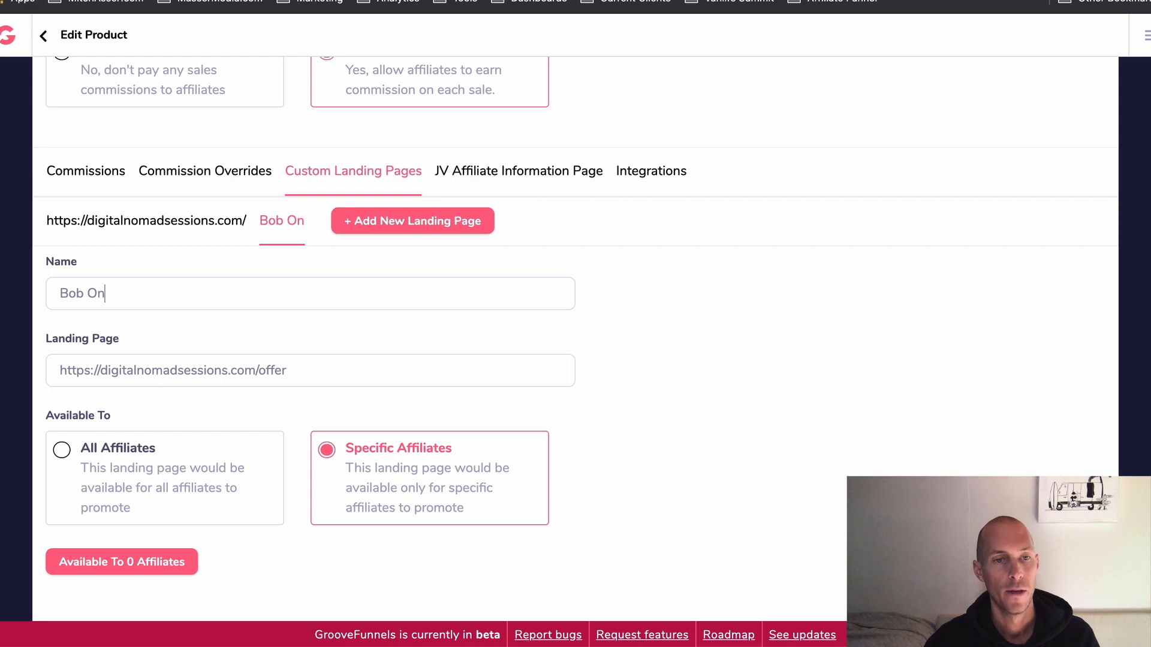
type("ly LP")
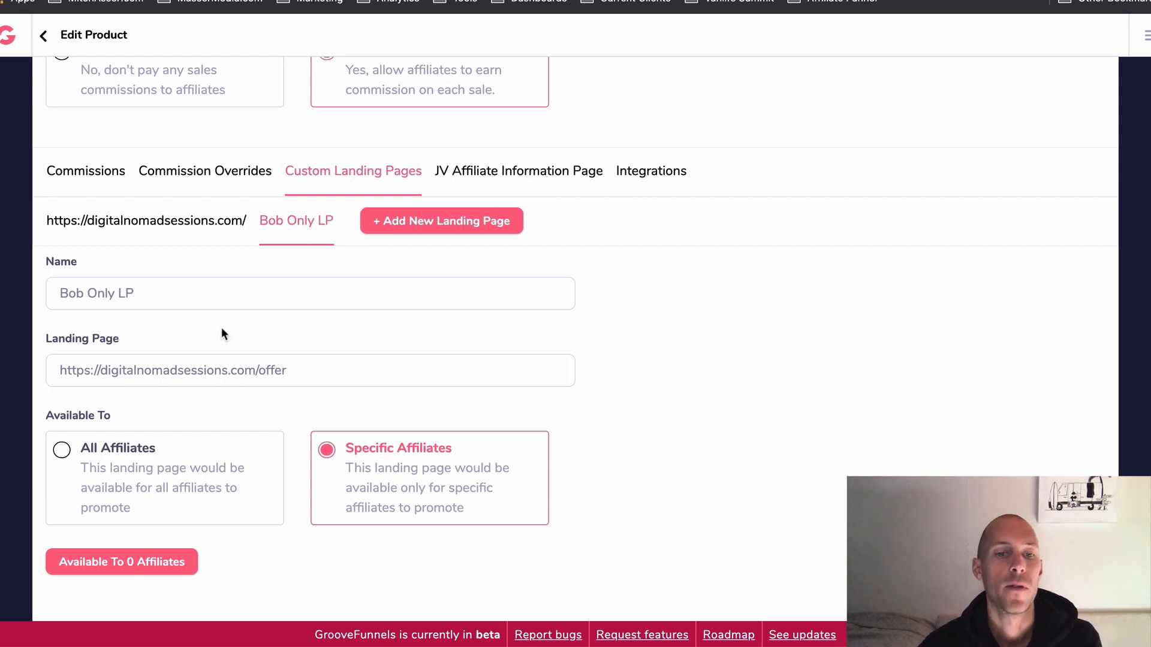
double_click(271, 370)
type("bob")
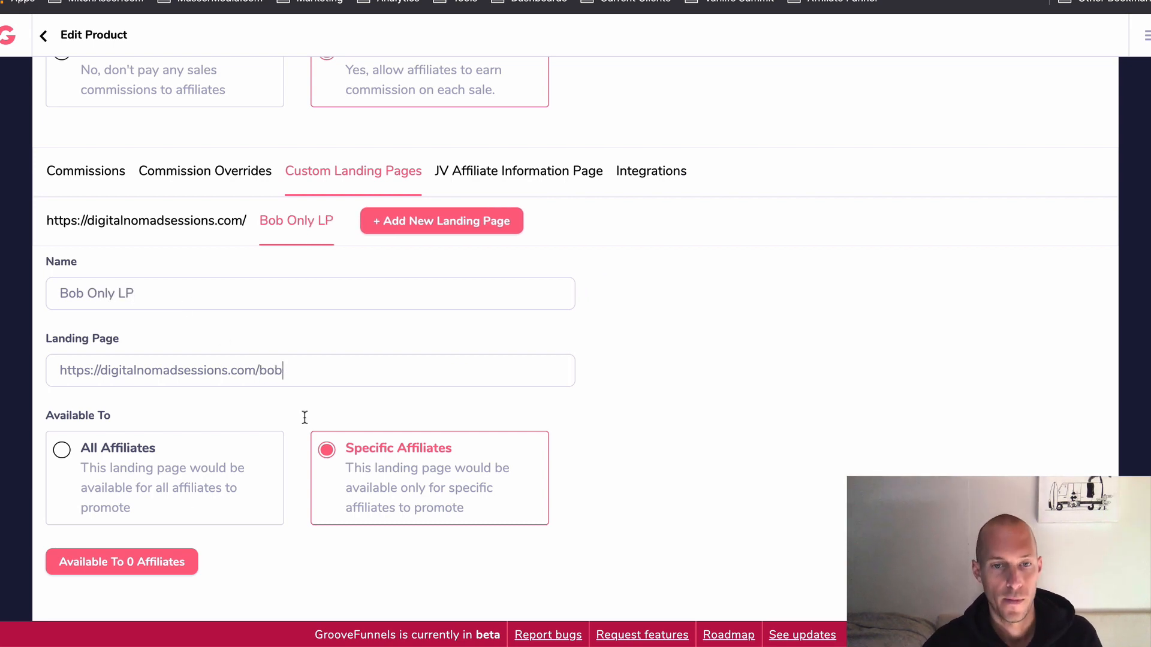
left_click(180, 562)
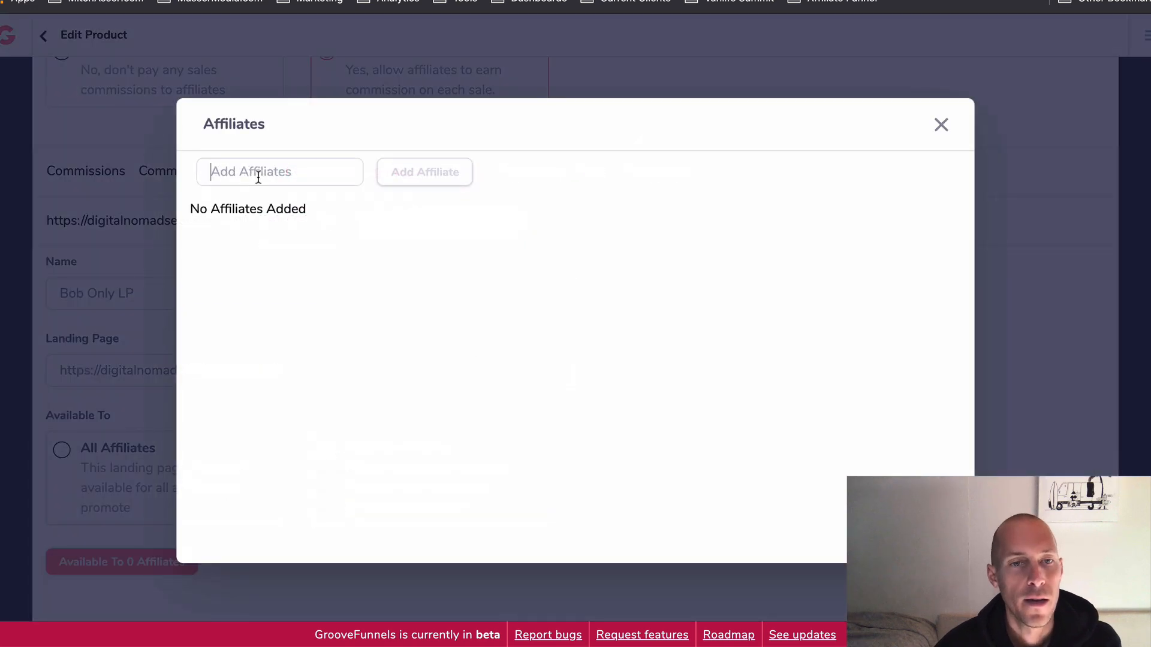
left_click(942, 125)
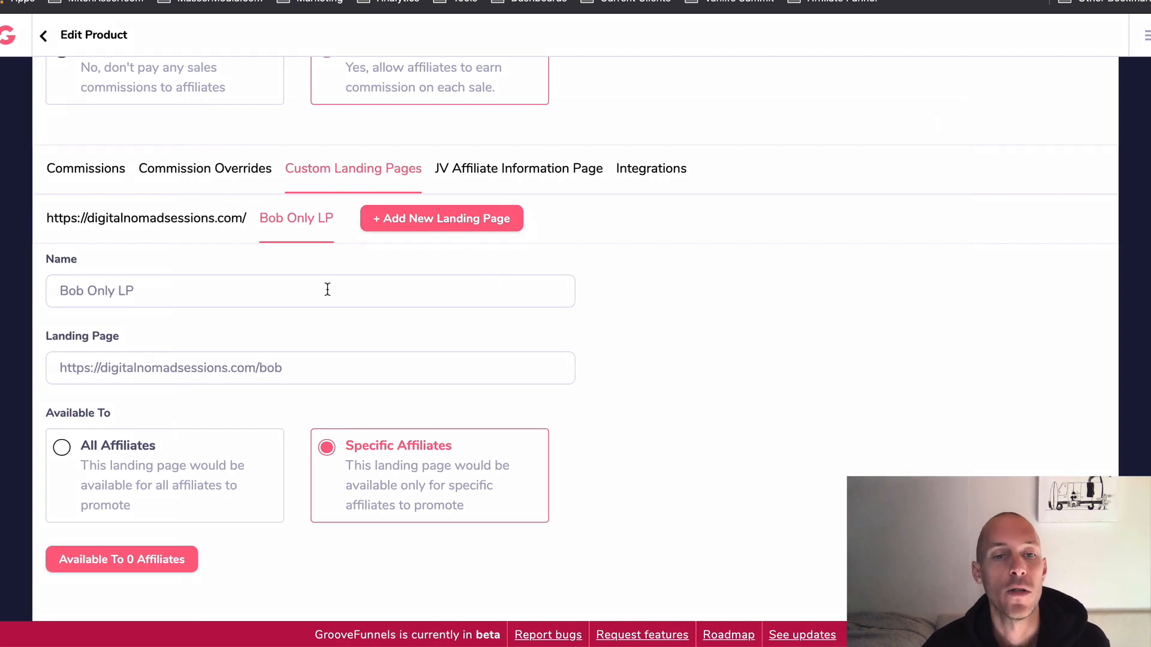
Review the JV Affiliate Information Page and Integrations settings of the affiliate program.
scroll(347, 372, "up", 3)
scroll(346, 372, "down", 4)
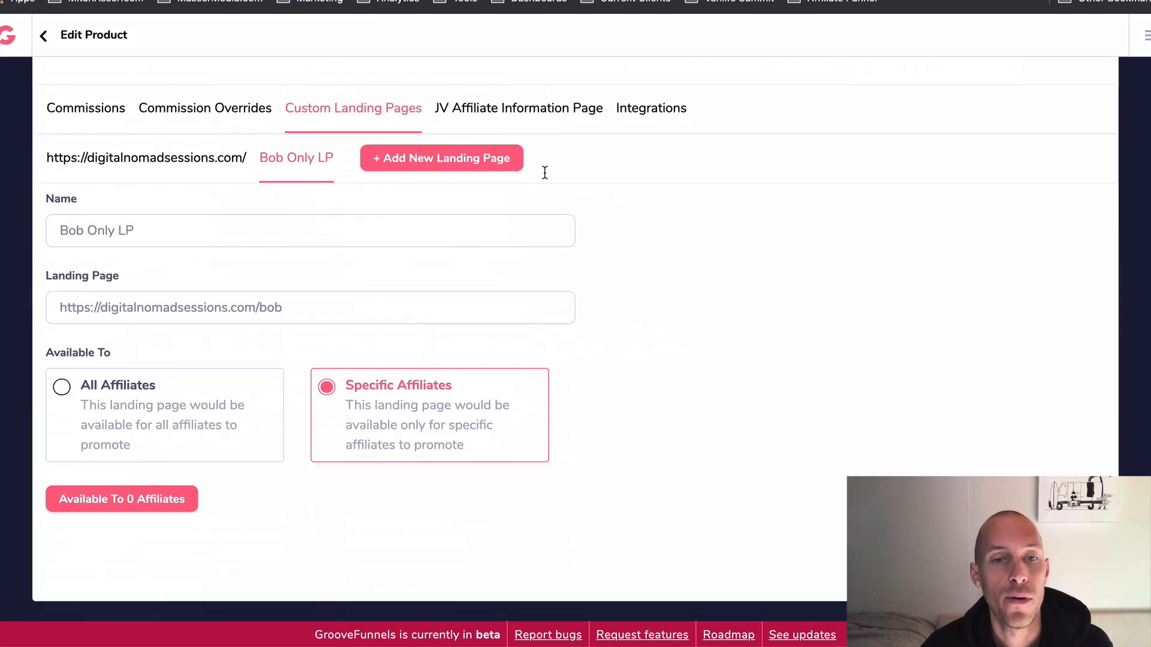
left_click(493, 111)
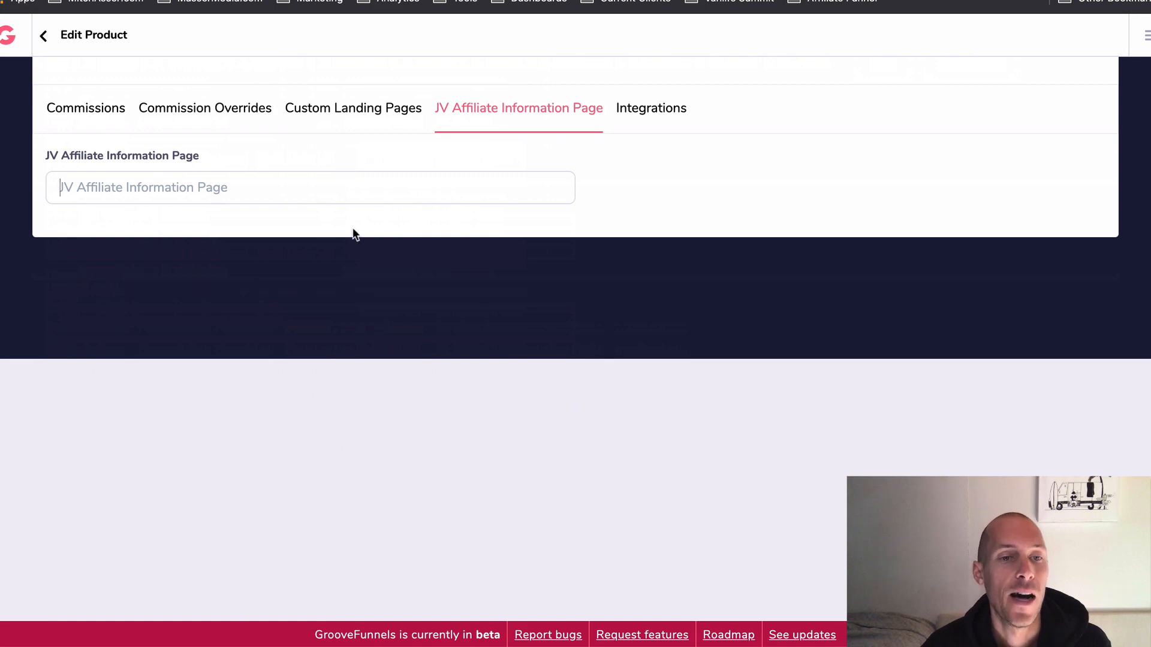
scroll(353, 234, "up", 4)
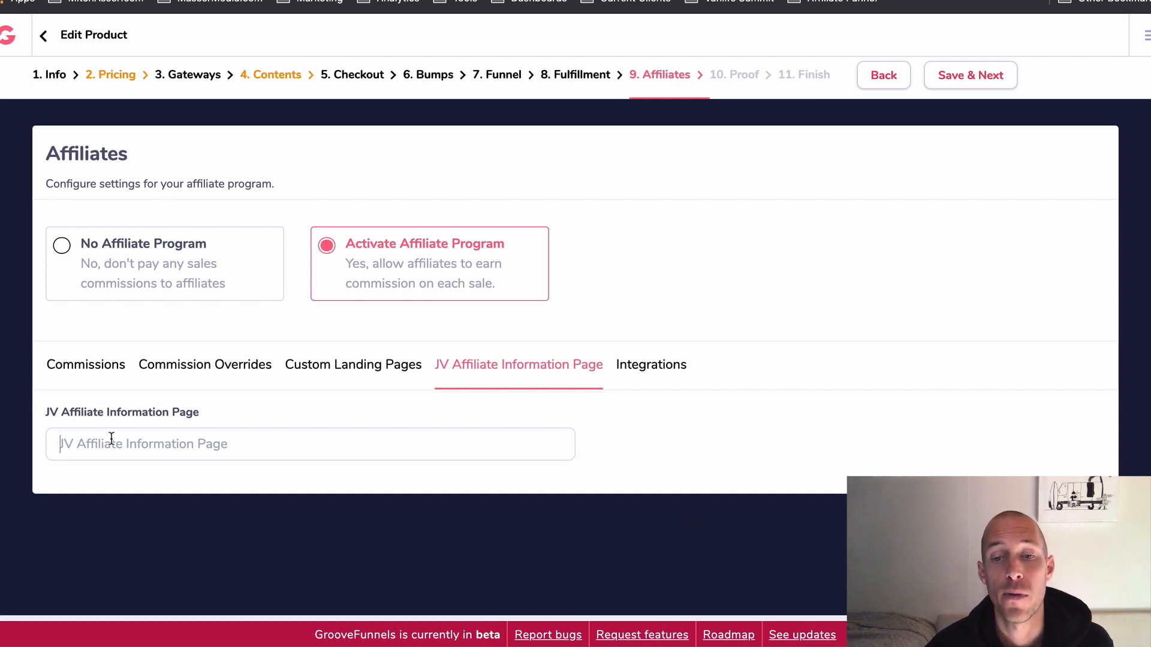
left_click(653, 366)
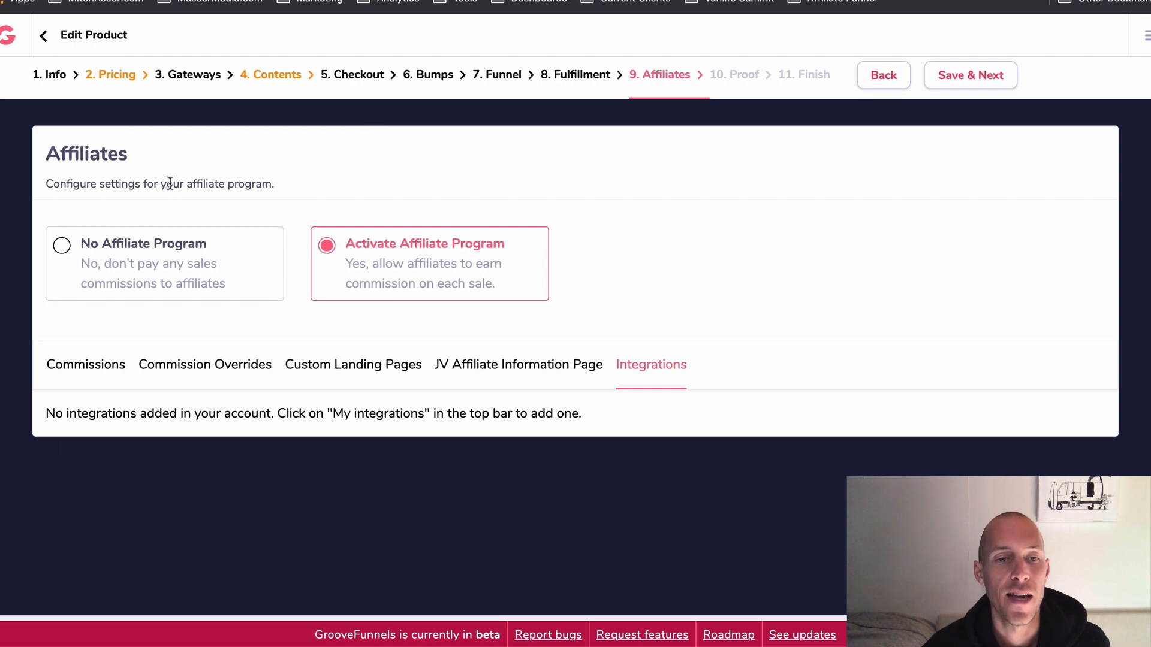
Save the affiliate settings and continue past the Proof stage to the product's Finish page.
left_click(953, 76)
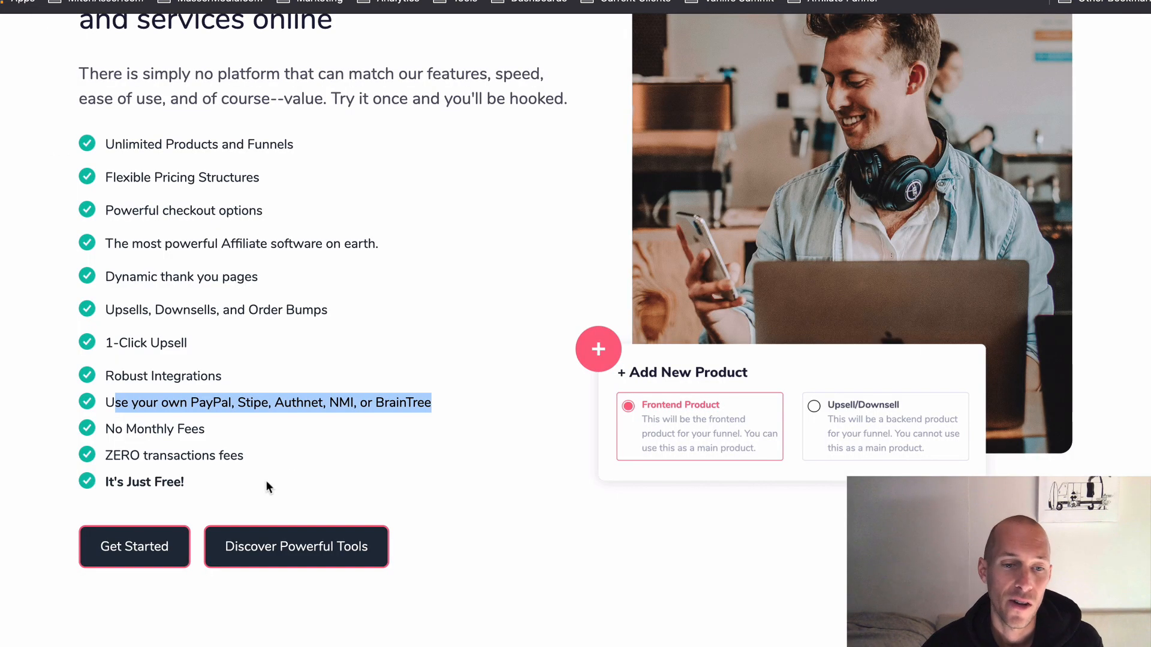
scroll(717, 424, "down", 1)
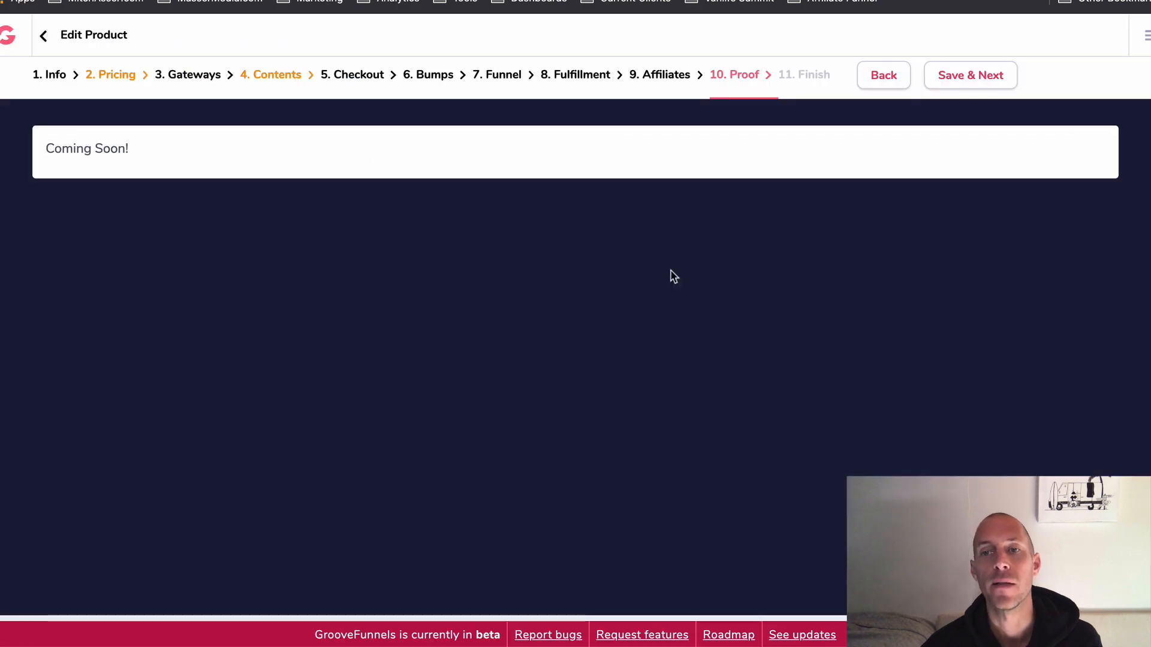
left_click(995, 87)
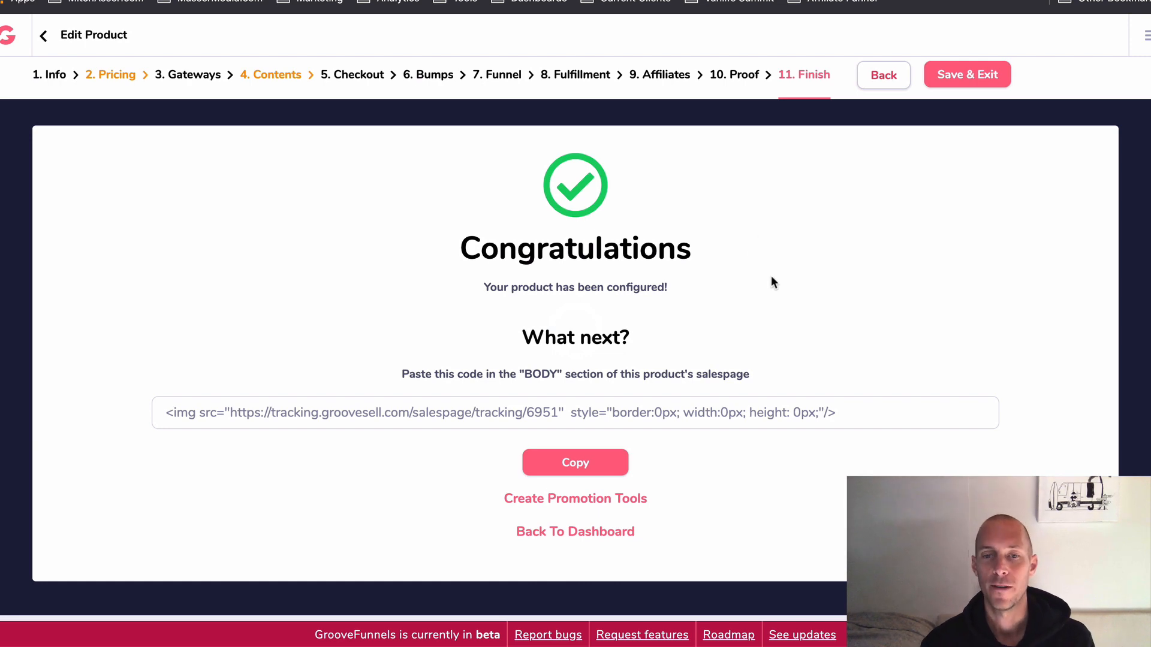
Copy the product's salespage tracking code, and save and exit the product to the Product Funnels list.
left_click(595, 469)
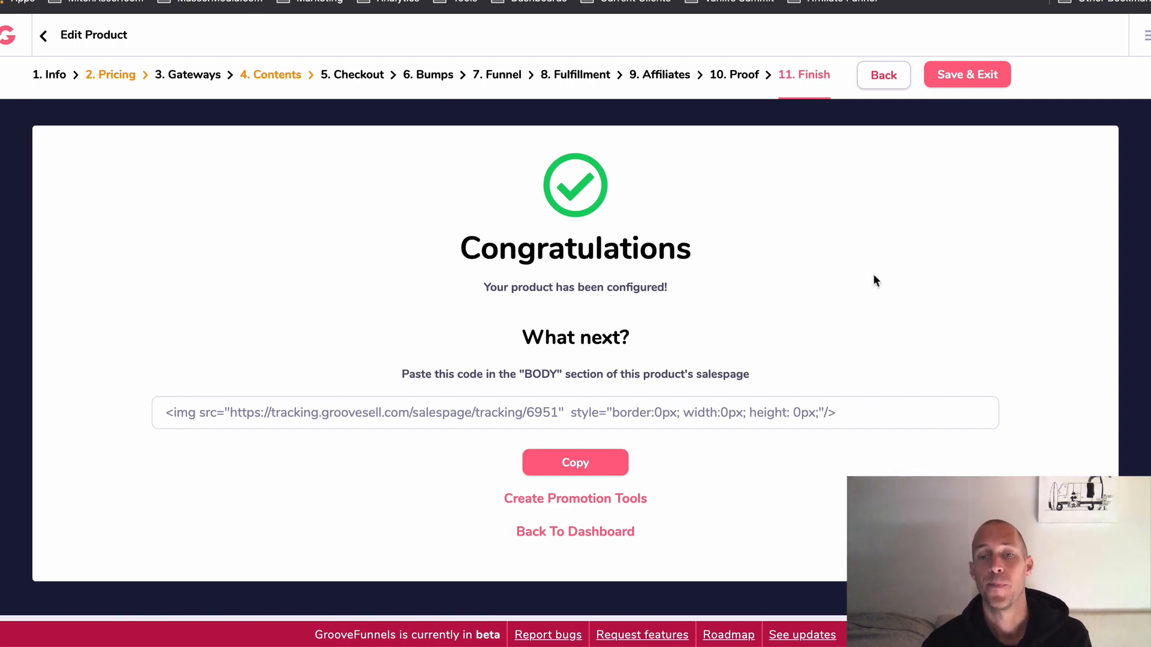
left_click(957, 80)
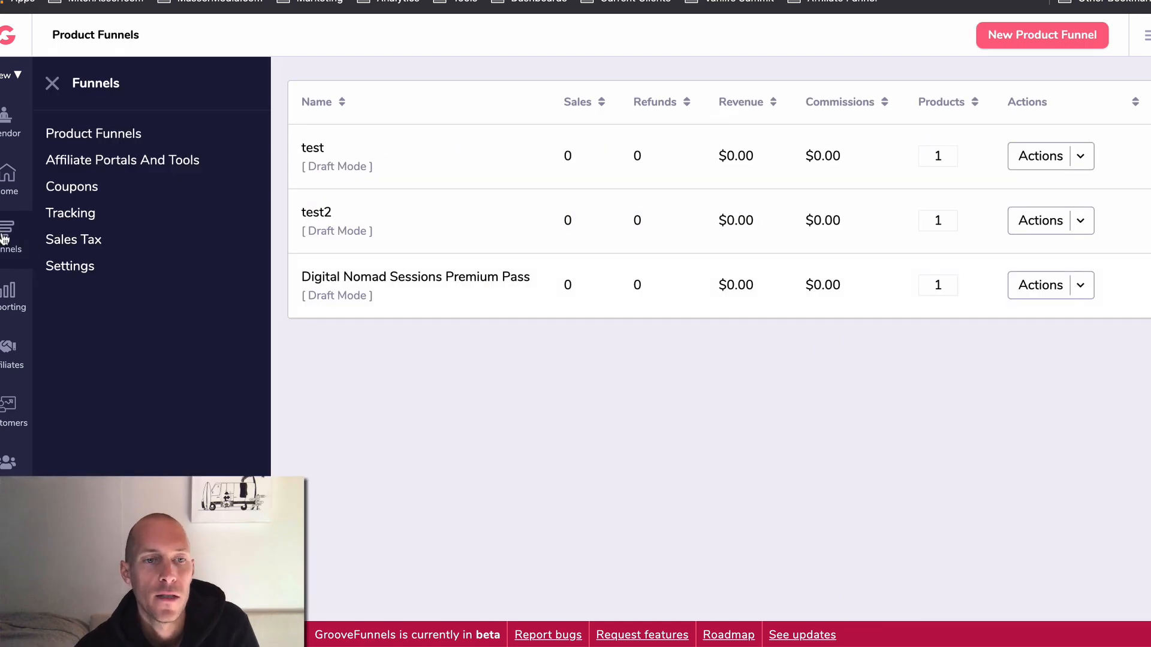
double_click(4, 238)
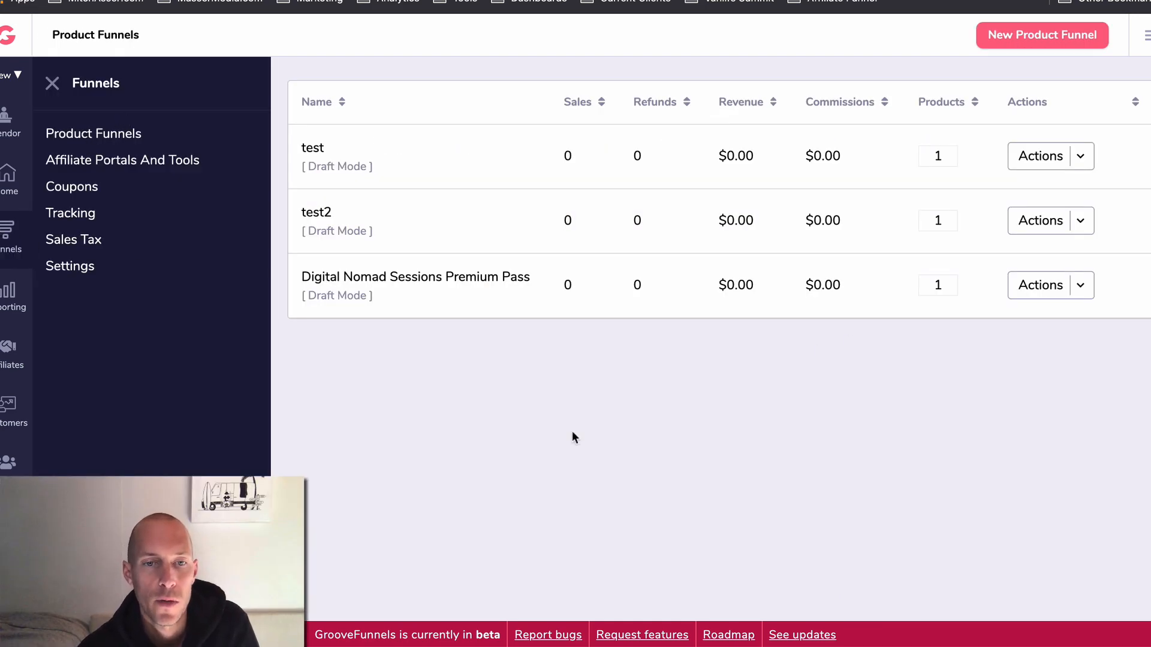
Make the Digital Nomad Sessions Premium Pass funnel live and check the list of products it contains.
left_click(1080, 286)
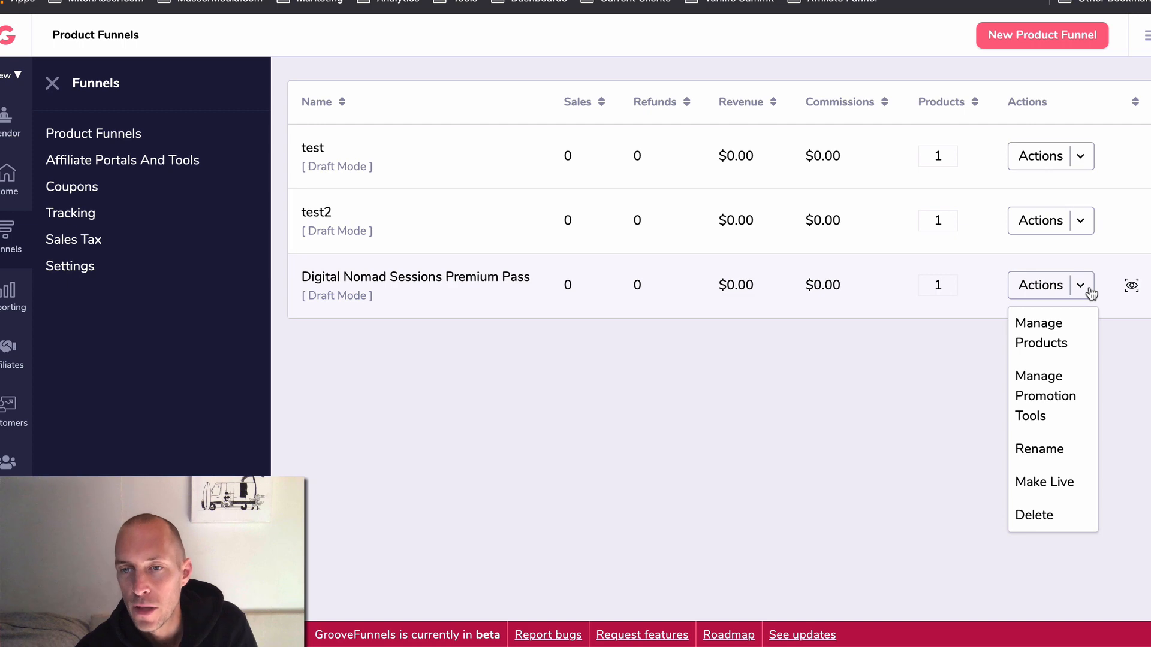
left_click(1052, 486)
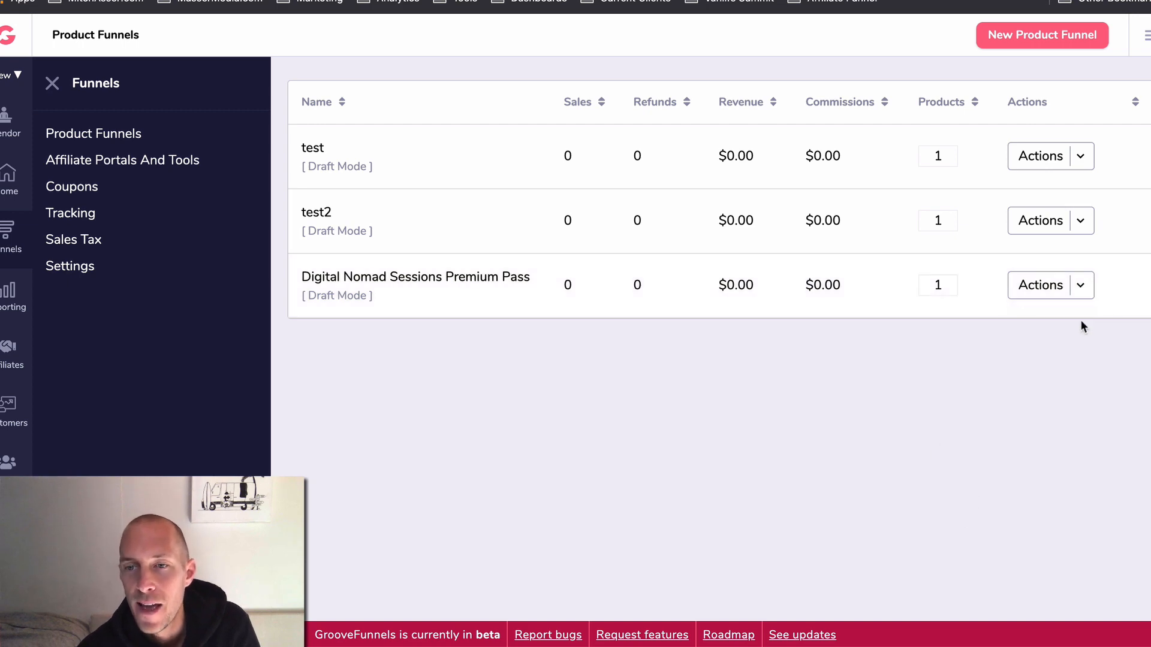
left_click(1132, 287)
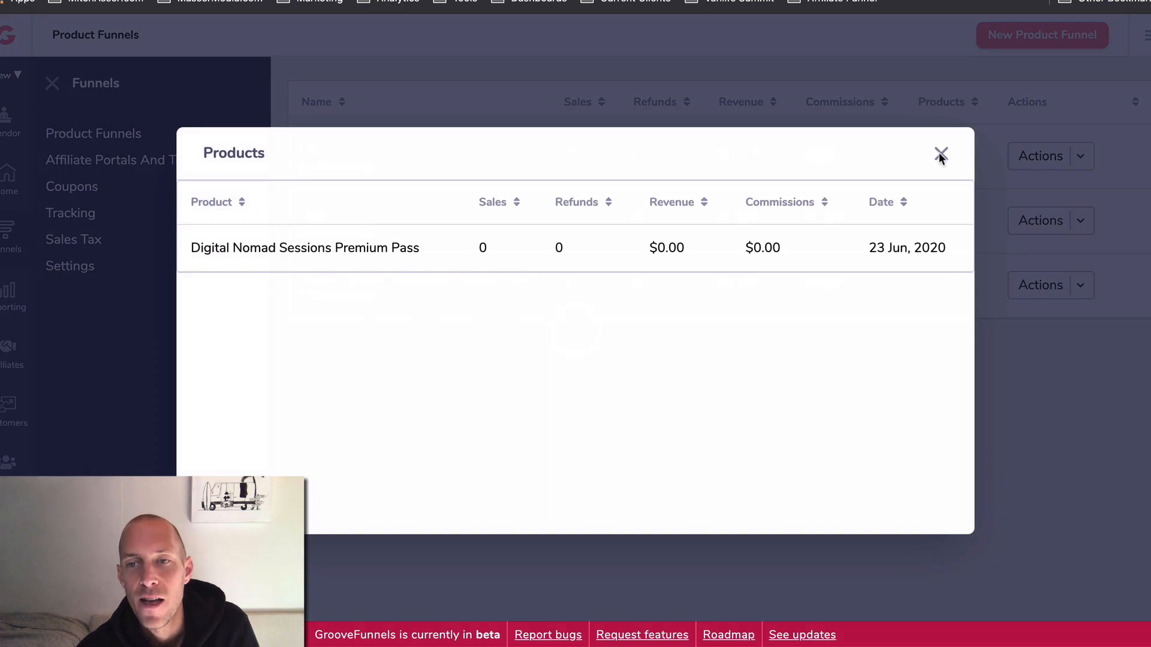
left_click(940, 157)
Review the promo area asset types in the Default Promotion Tools of the Digital Nomad Sessions Premium Pass funnel, and return to its promo tools.
left_click(1082, 283)
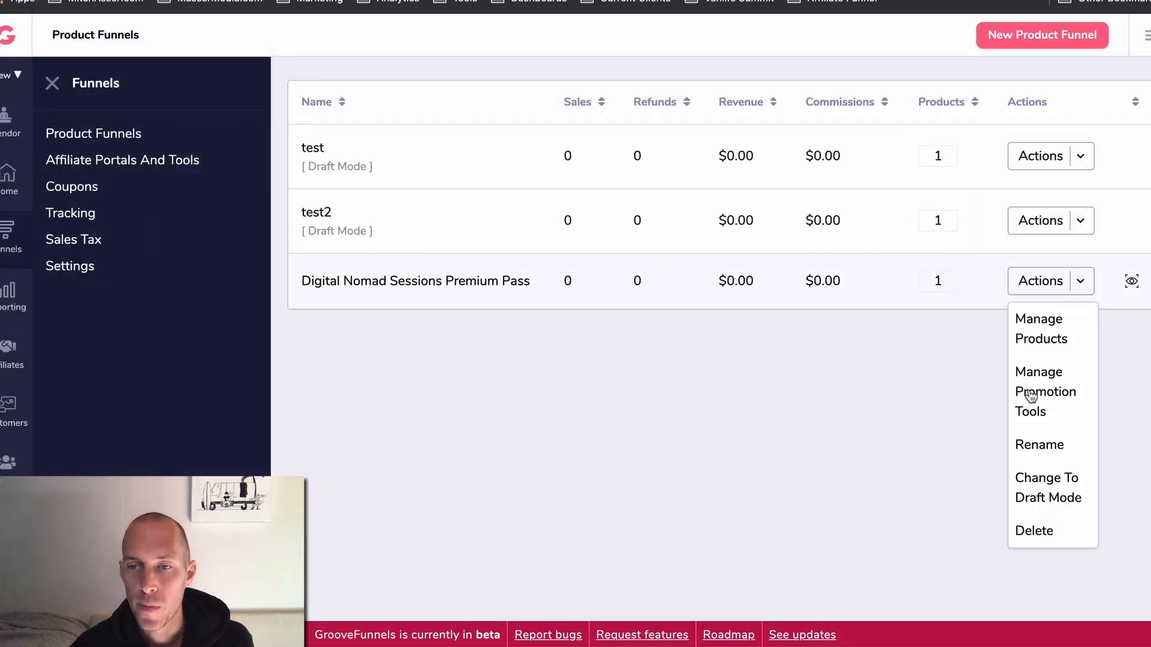
left_click(1031, 396)
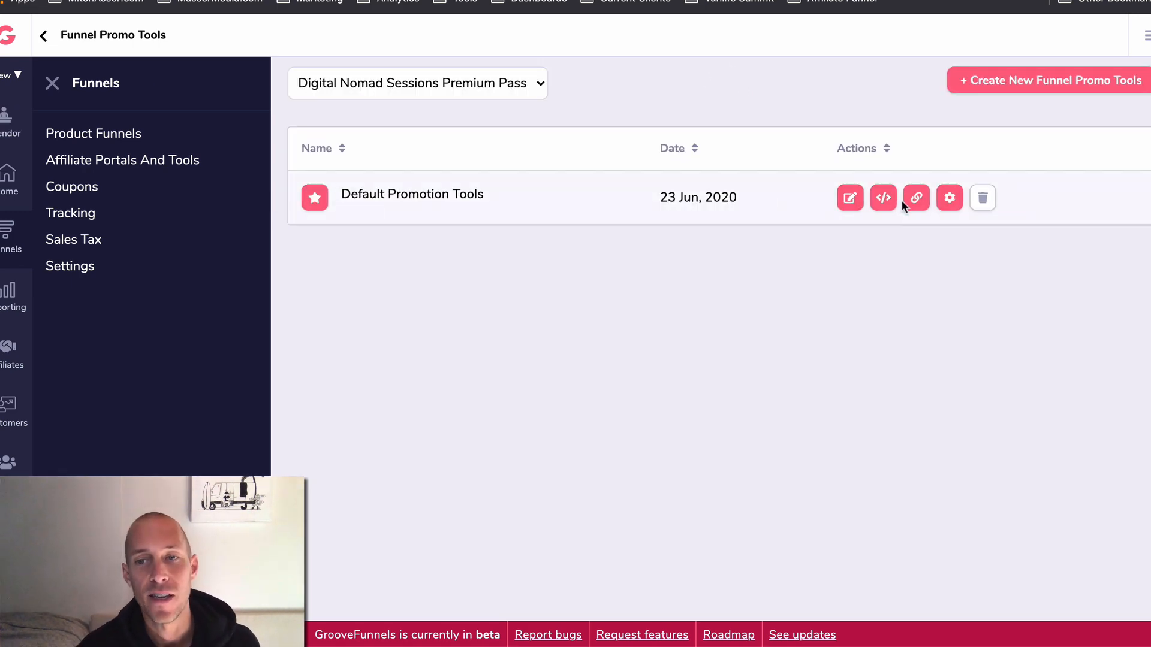
left_click(849, 199)
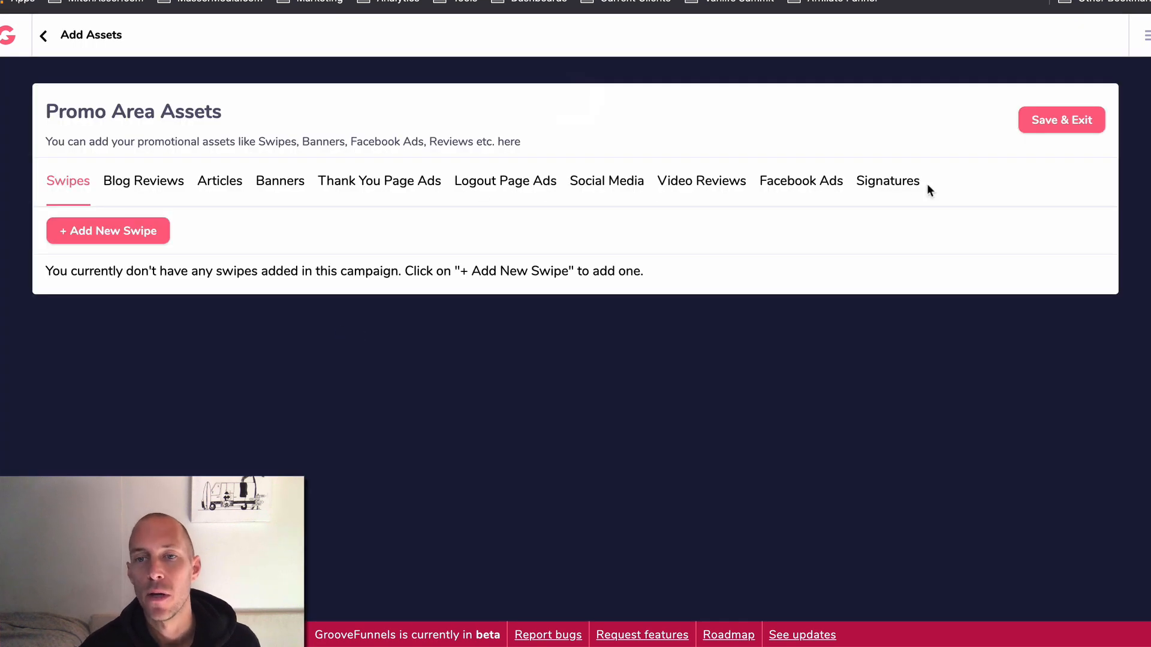
left_click(44, 40)
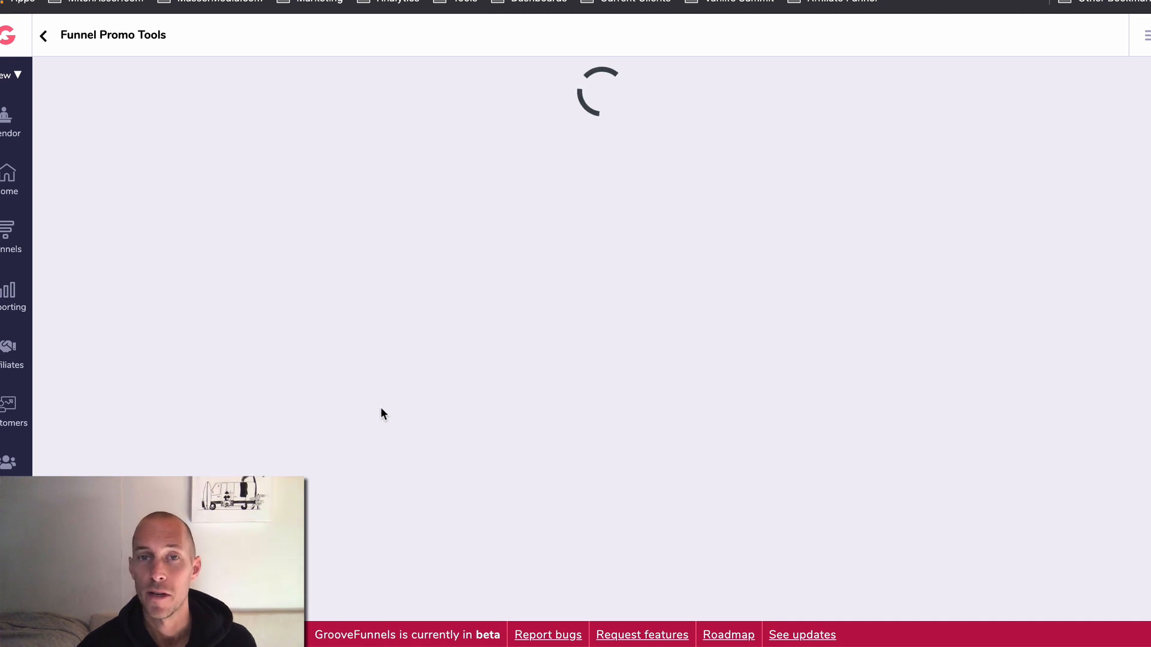